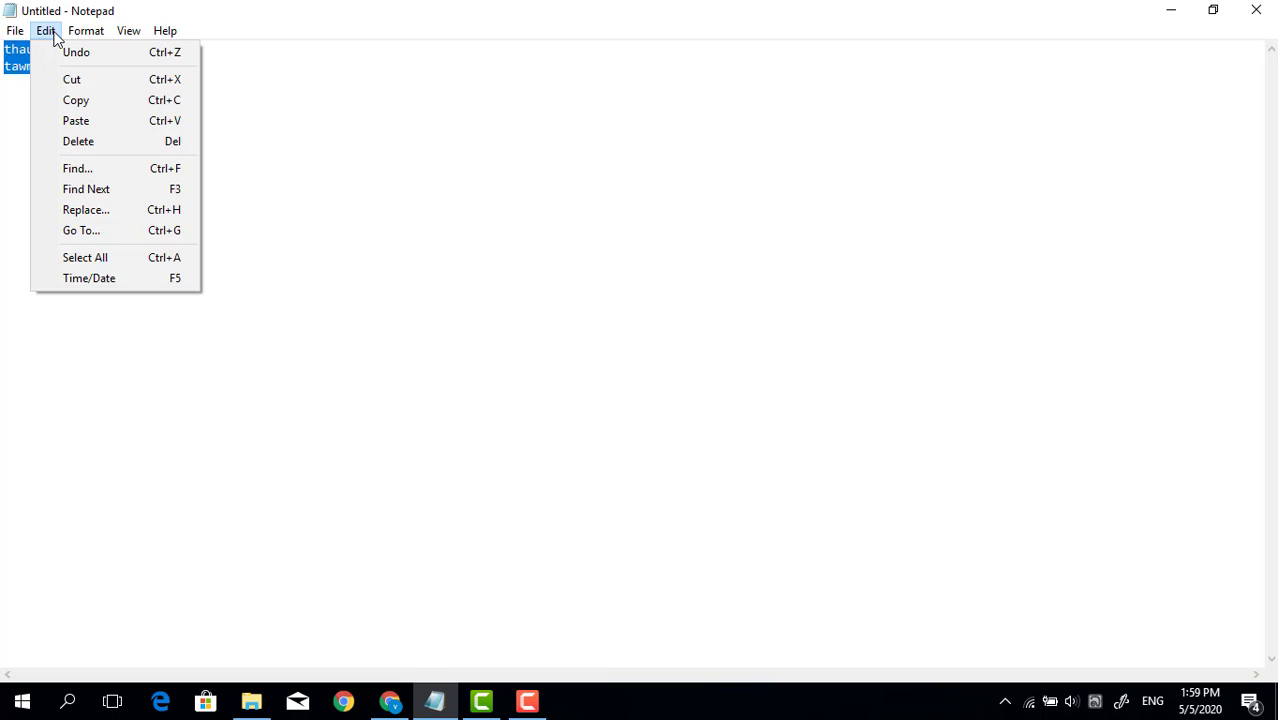
Set the Notepad font size to 20, keeping Consolas Regular
{"action": "left_click", "coordinate": [302, 117]}
{"action": "left_click", "coordinate": [80, 32]}
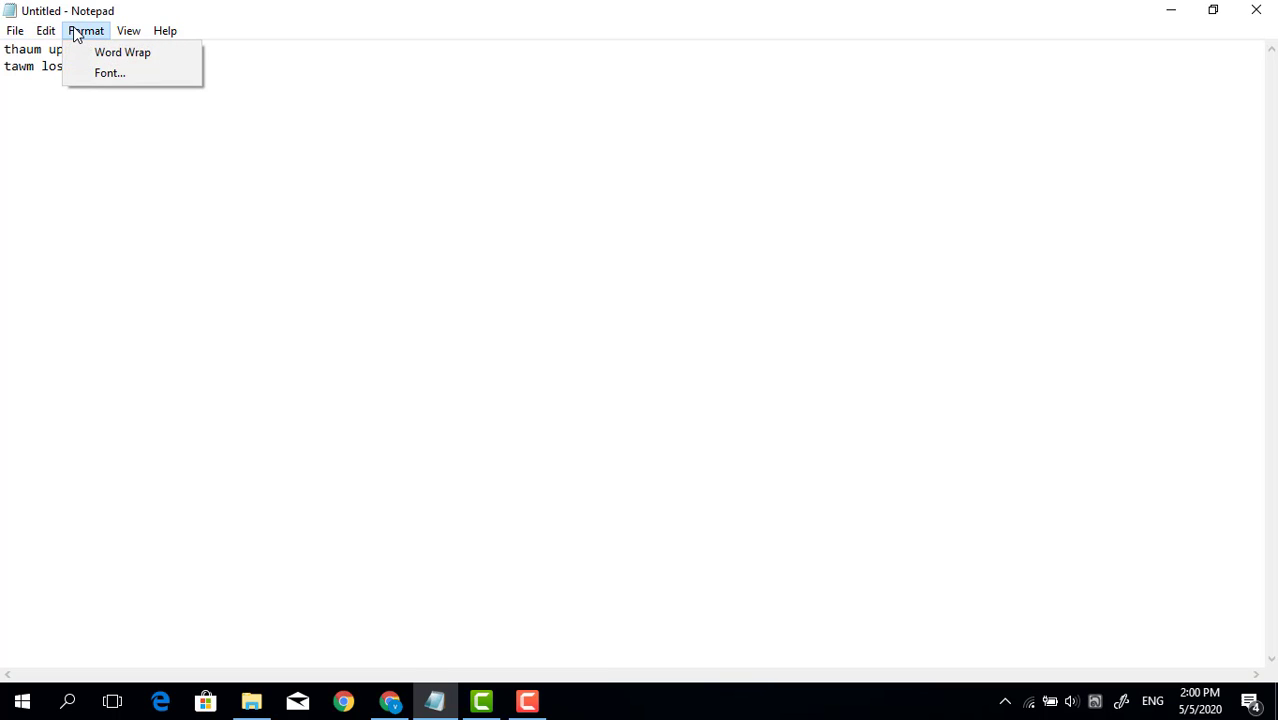
{"action": "left_click", "coordinate": [112, 74]}
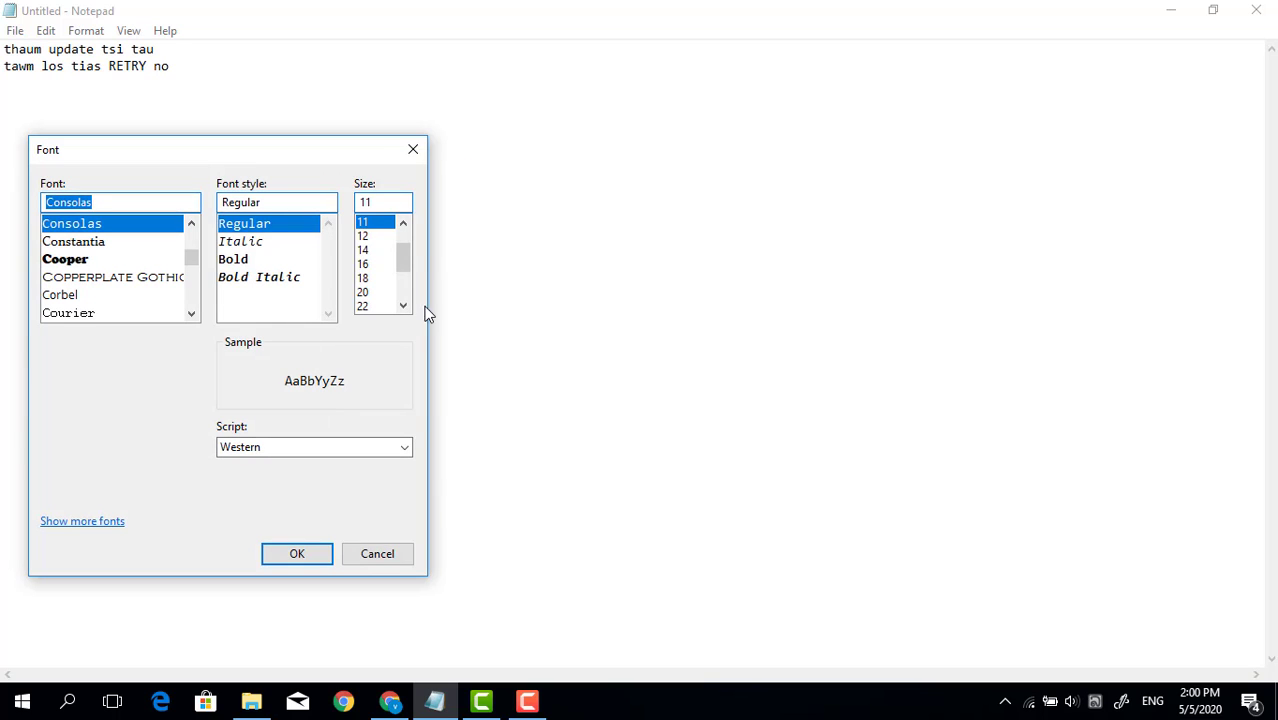
{"action": "left_click", "coordinate": [366, 292]}
{"action": "left_click", "coordinate": [309, 557]}
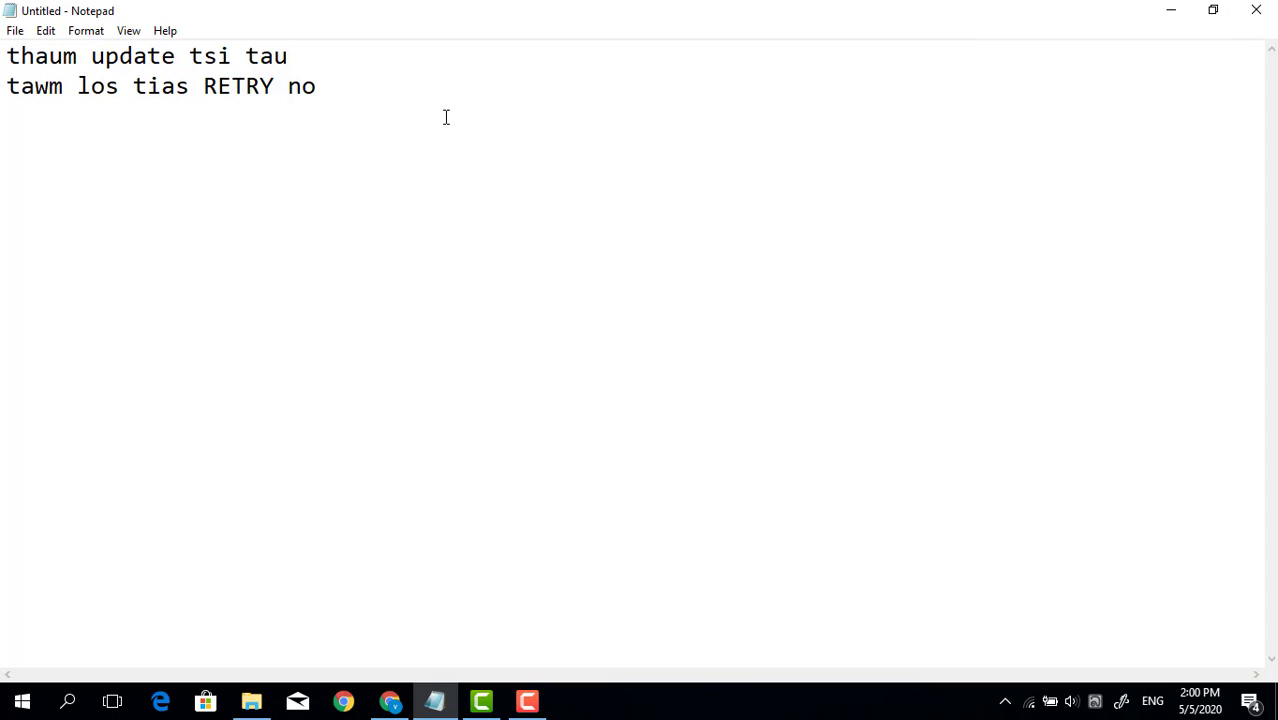
Add the line "mus saib ua ke" below the existing text, and clear the whole note
{"action": "type", "text": "mus saib"}
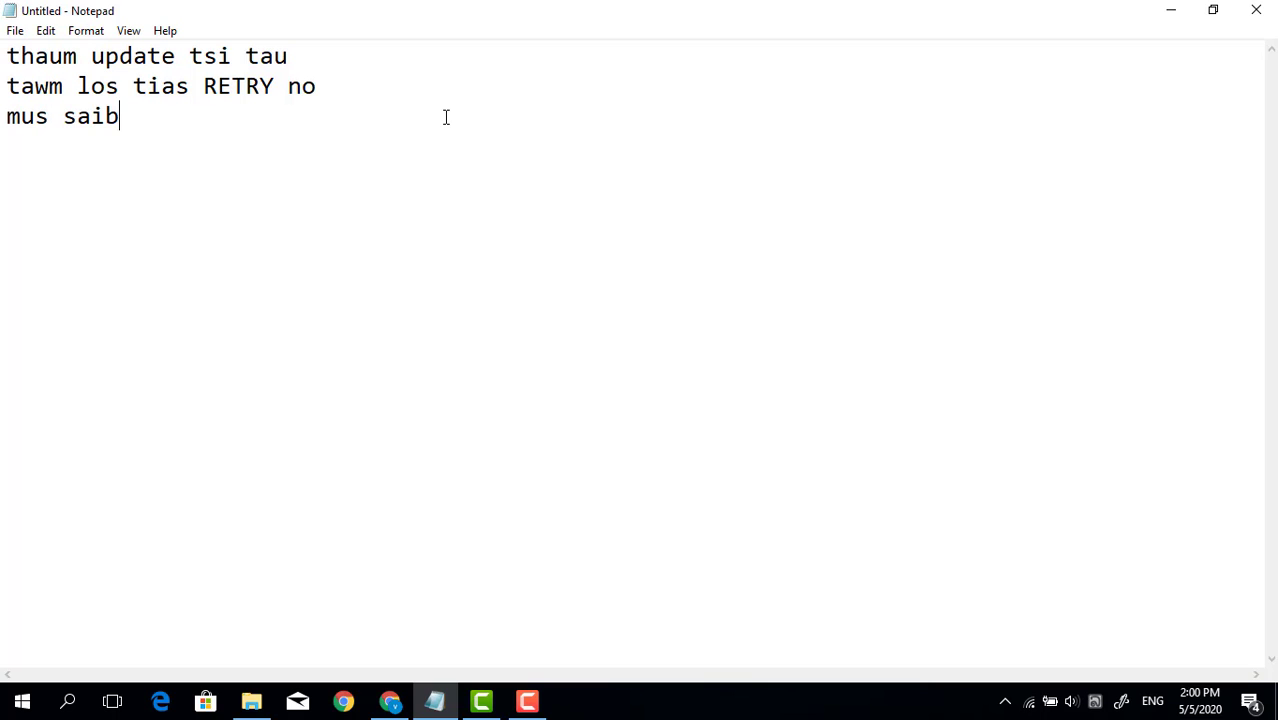
{"action": "type", "text": " ua ke"}
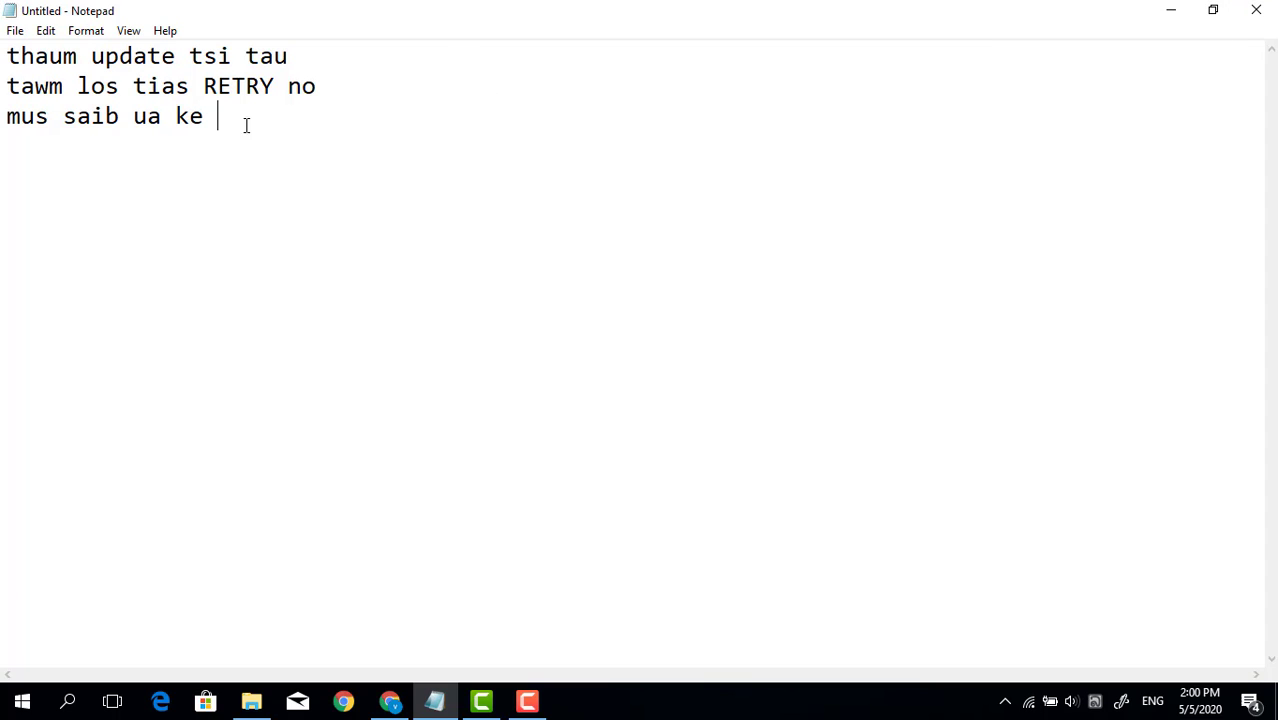
{"action": "left_click_drag", "start_coordinate": [245, 123], "coordinate": [2, 46]}
{"action": "key", "text": "Delete"}
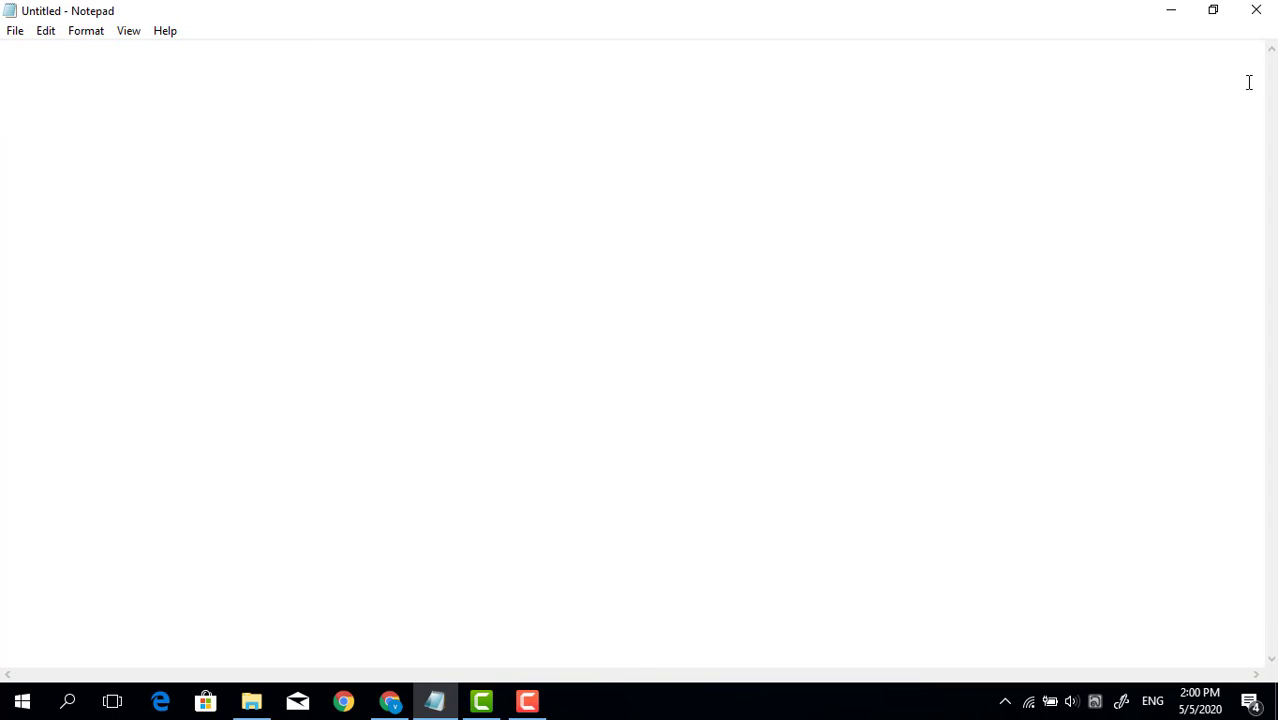
Minimize the note, open the Windows Update page in Windows Settings and retry the update
{"action": "left_click", "coordinate": [1172, 18]}
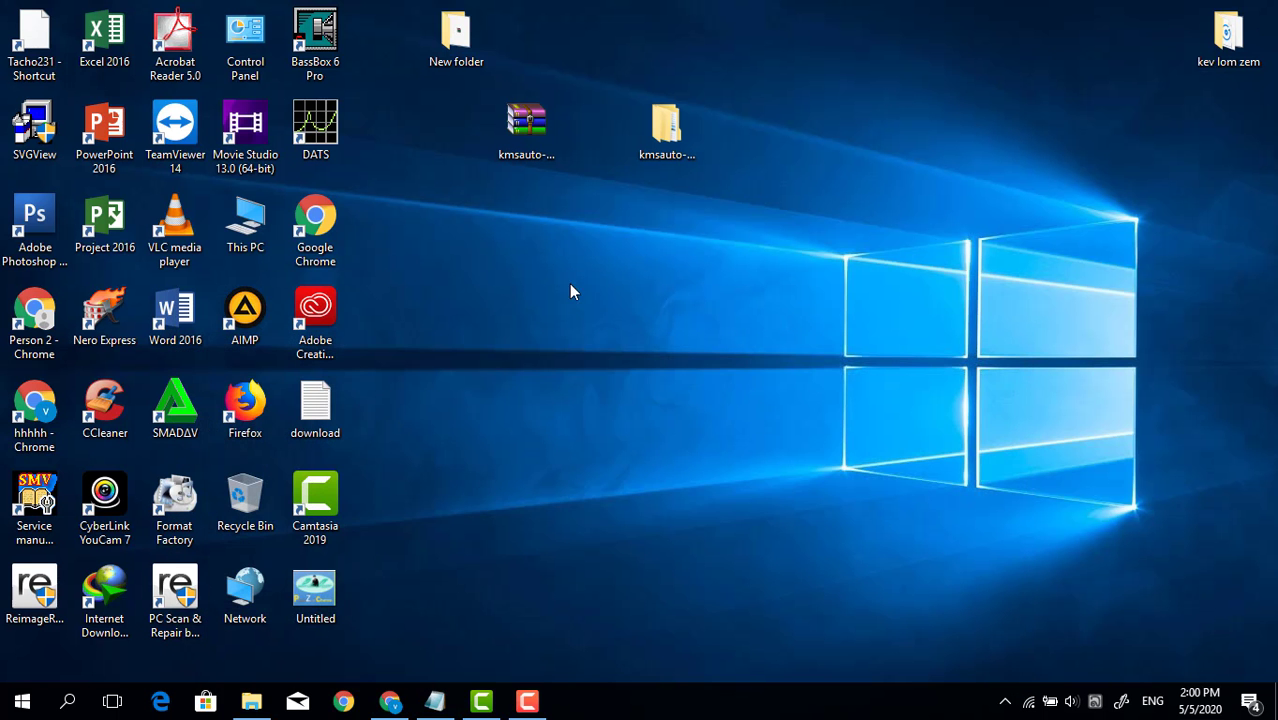
{"action": "right_click", "coordinate": [22, 700]}
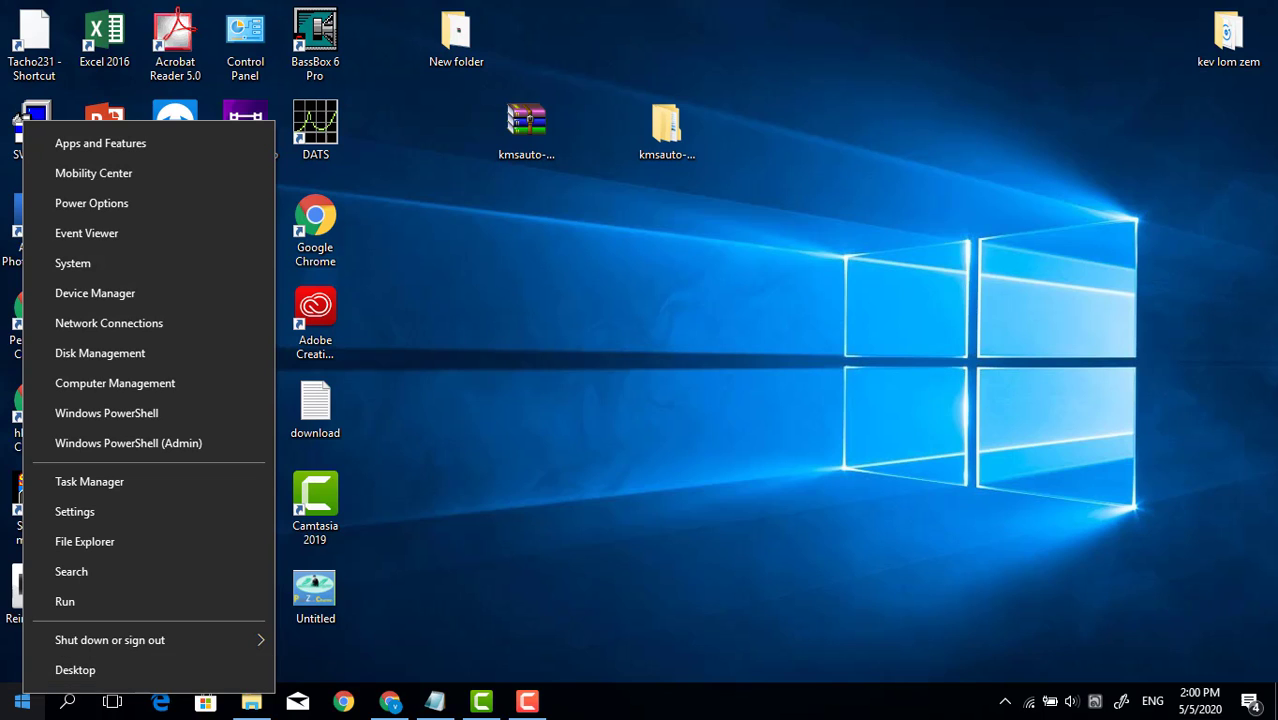
{"action": "left_click", "coordinate": [95, 510]}
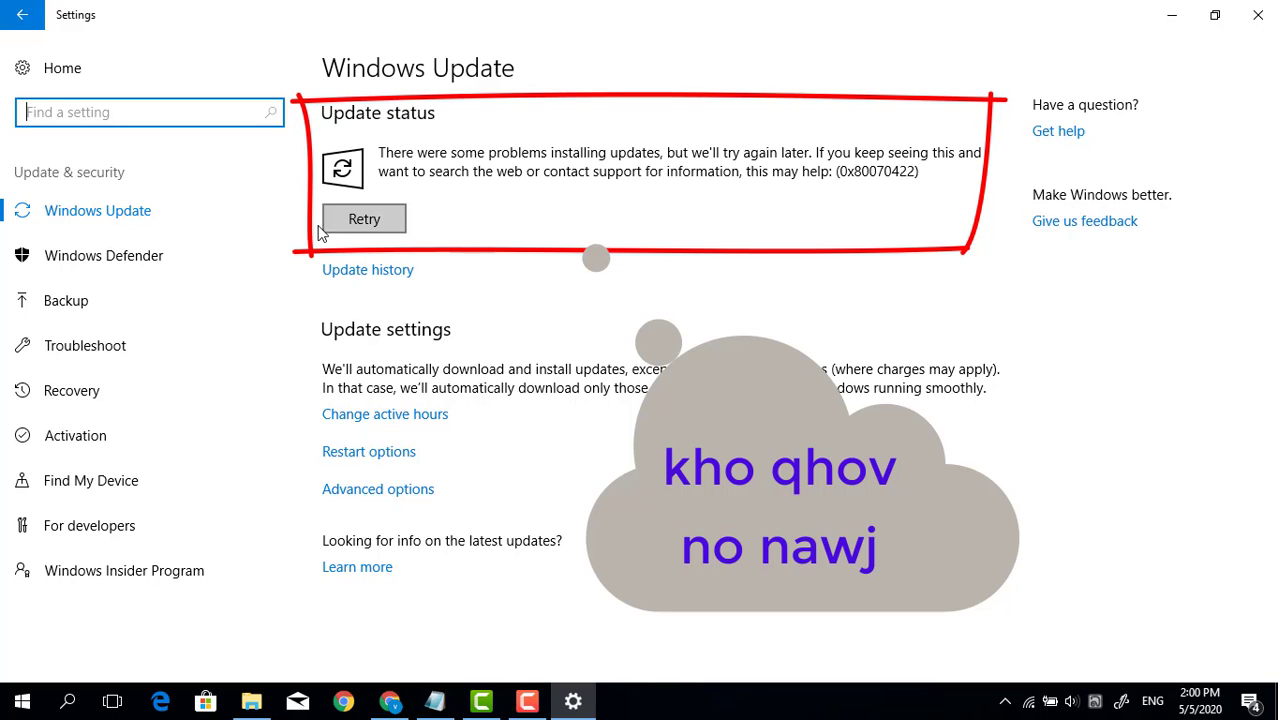
{"action": "left_click", "coordinate": [370, 222]}
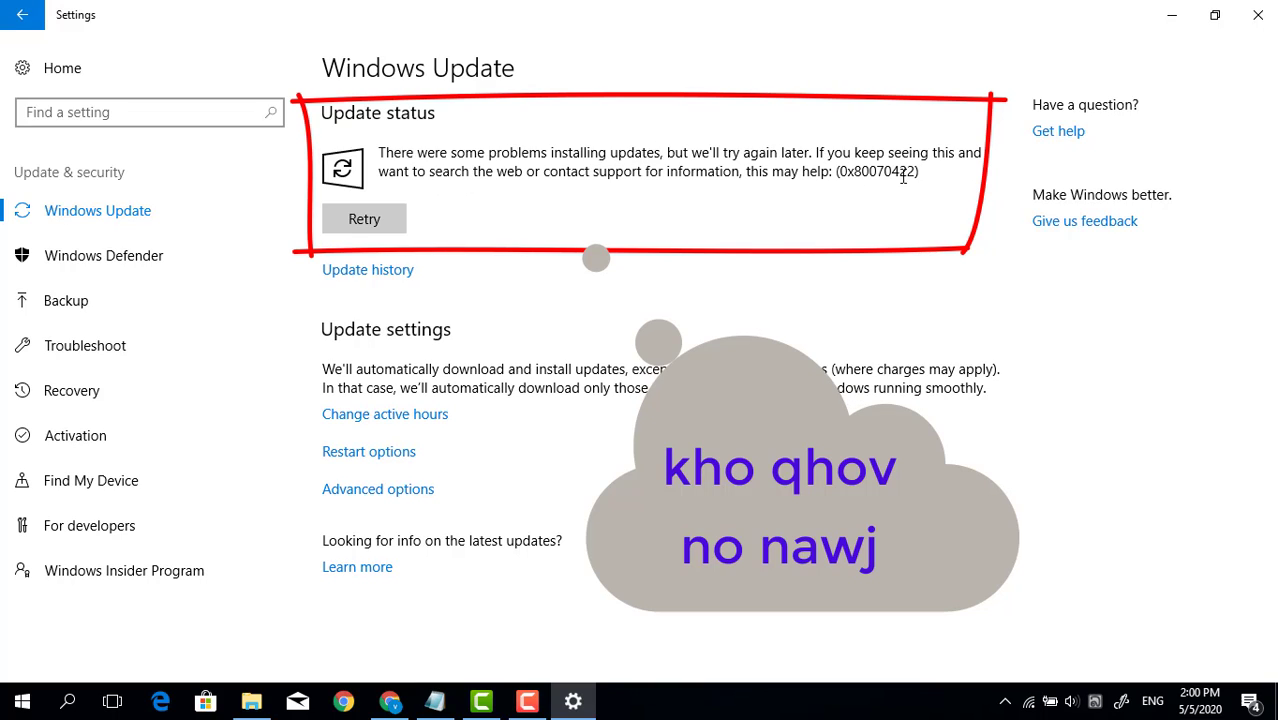
Copy the update error code (0x80070422) into the empty Notepad note and minimize the note
{"action": "left_click_drag", "start_coordinate": [931, 172], "coordinate": [834, 173]}
{"action": "key", "text": "ctrl+c"}
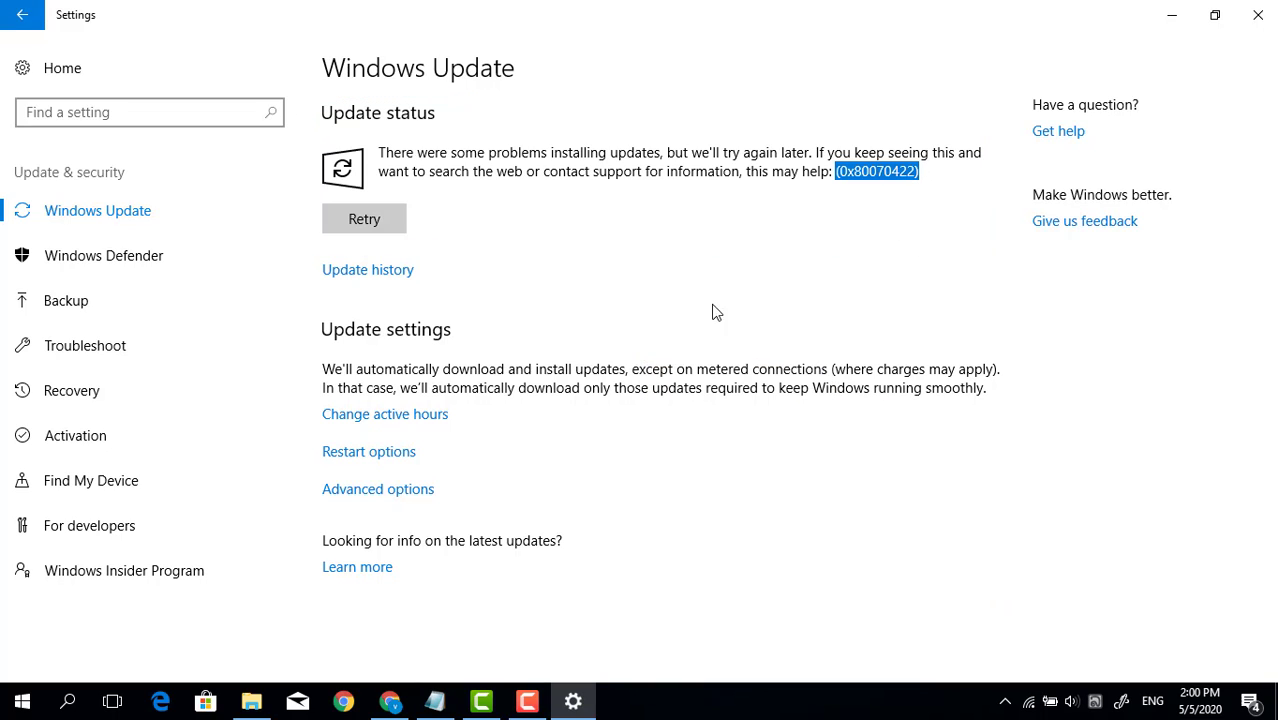
{"action": "left_click", "coordinate": [435, 701]}
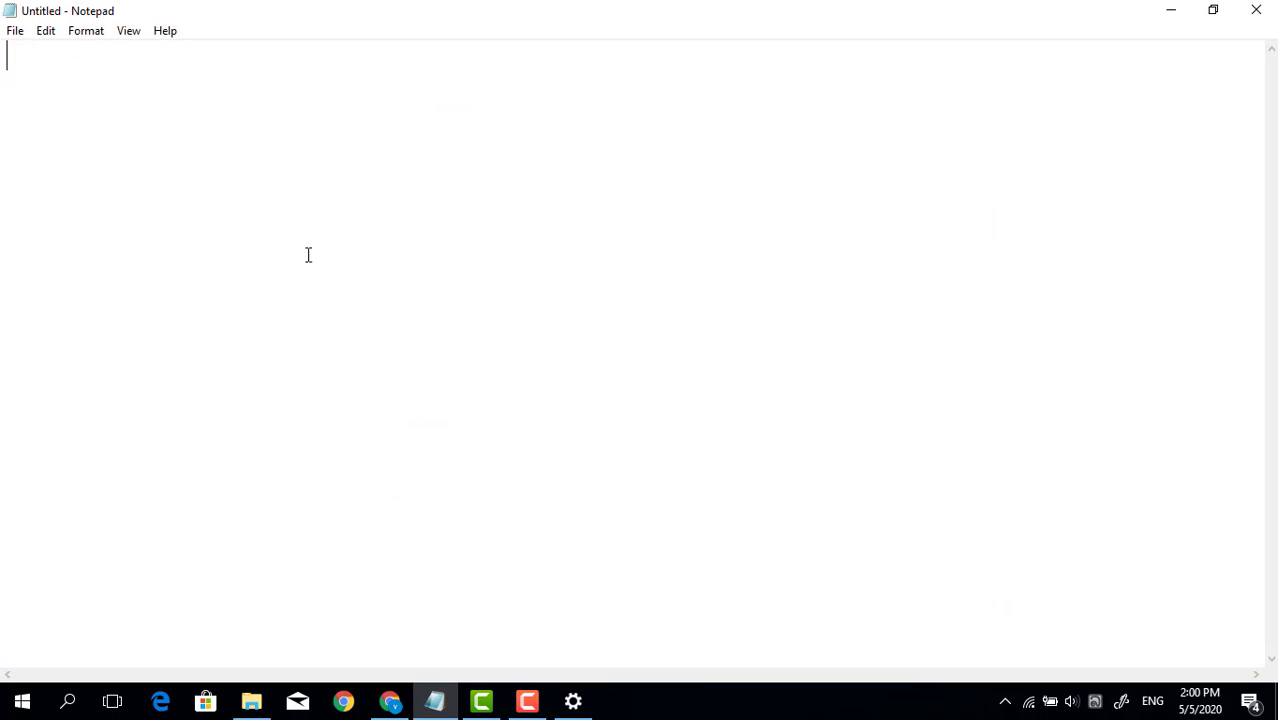
{"action": "key", "text": "ctrl+v"}
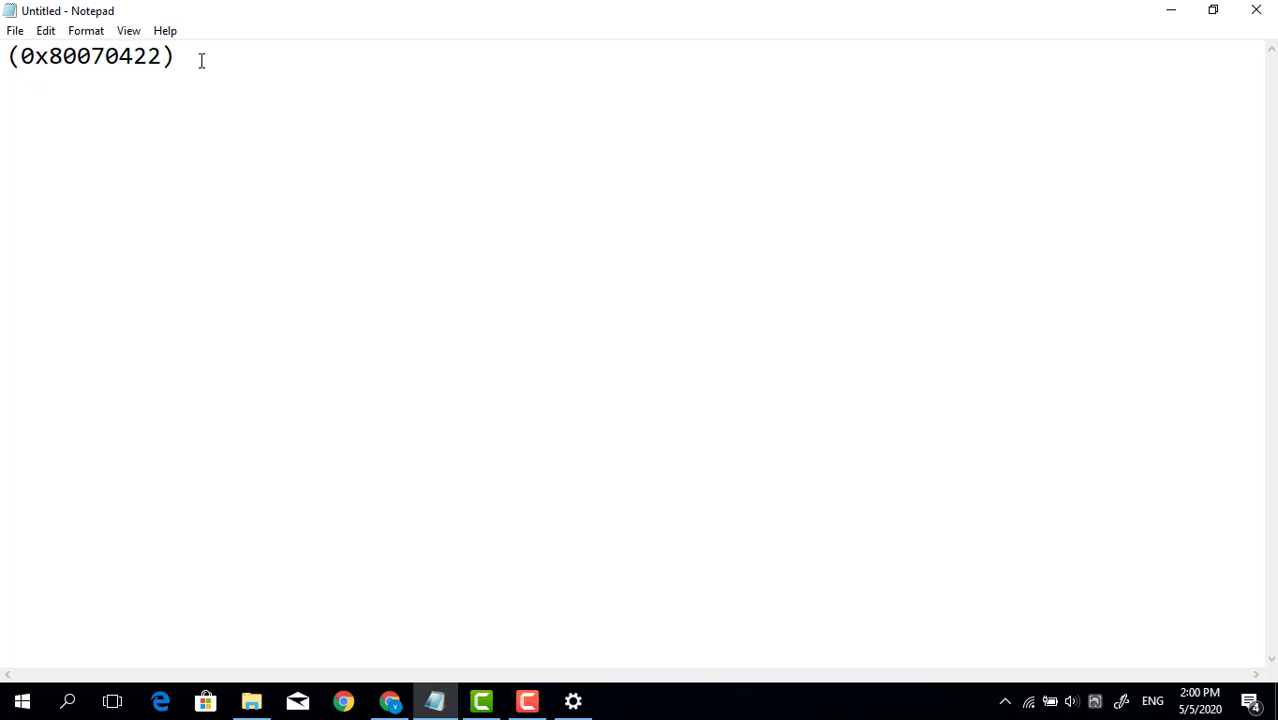
{"action": "left_click", "coordinate": [1171, 10]}
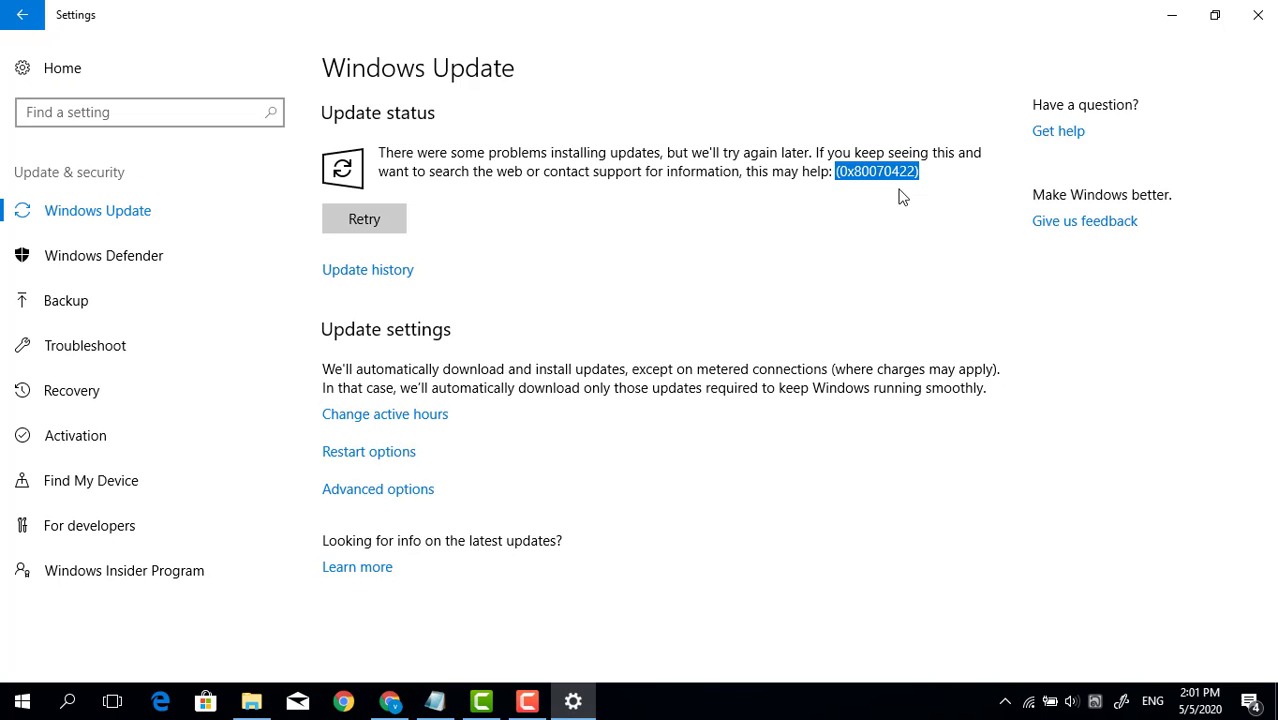
Deselect the error code and minimize both the Settings and Notepad windows
{"action": "left_click", "coordinate": [842, 176]}
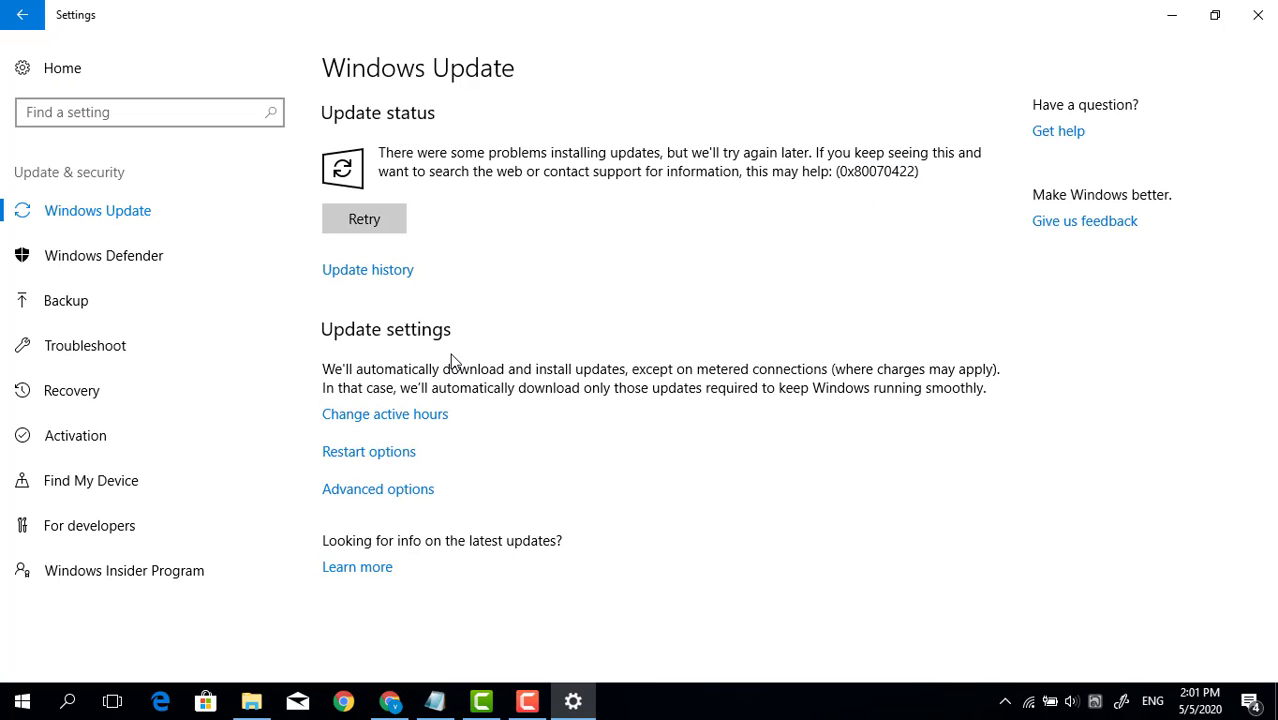
{"action": "left_click", "coordinate": [1172, 15]}
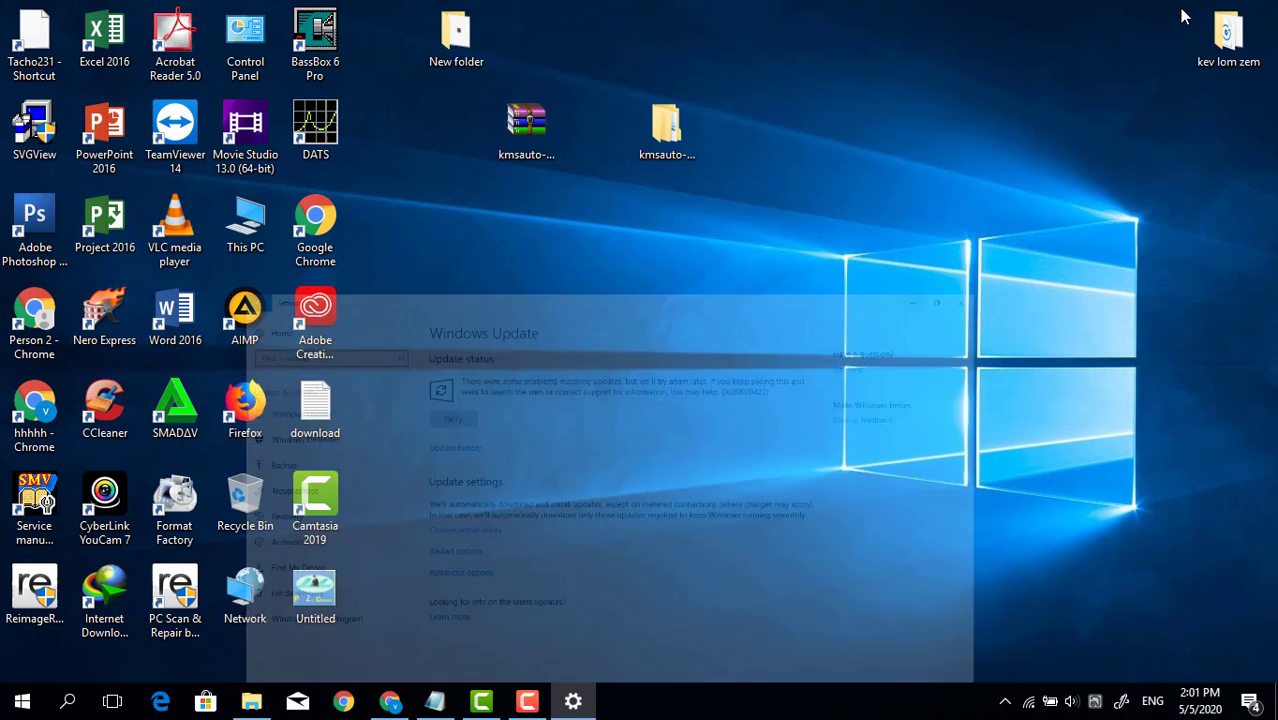
{"action": "left_click", "coordinate": [437, 703]}
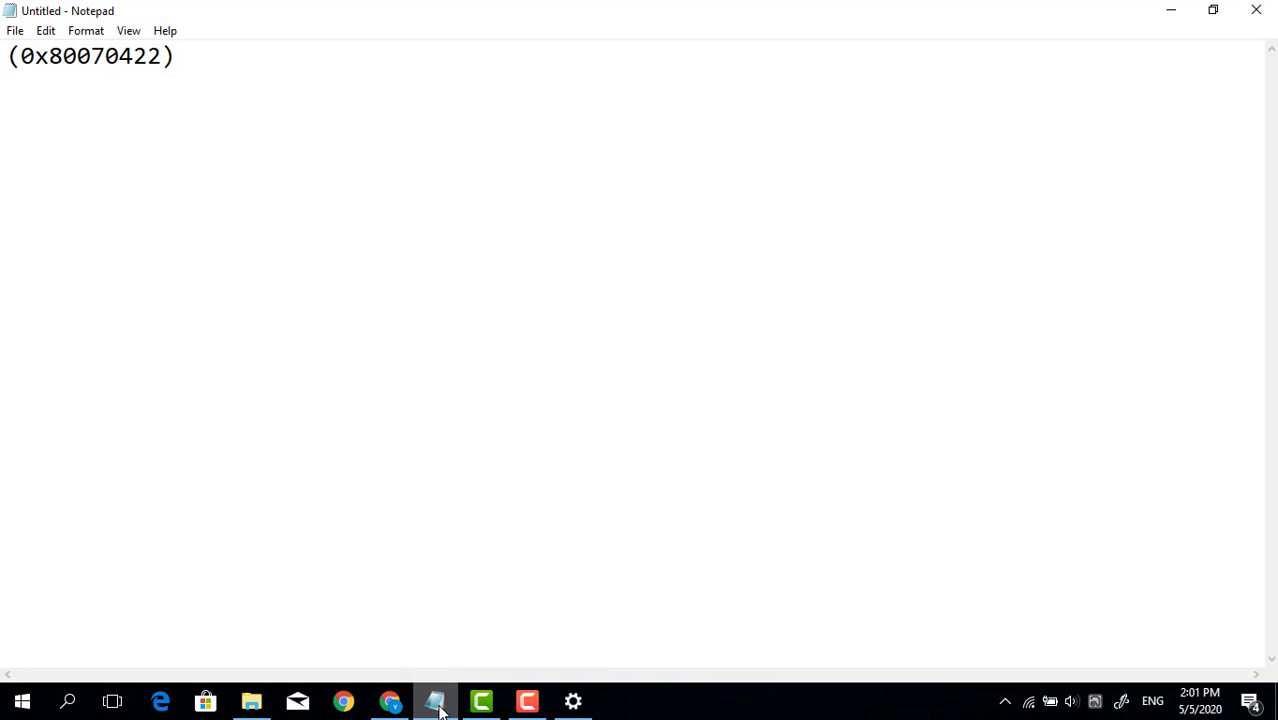
{"action": "left_click", "coordinate": [437, 703]}
{"action": "mouse_move", "coordinate": [577, 701]}
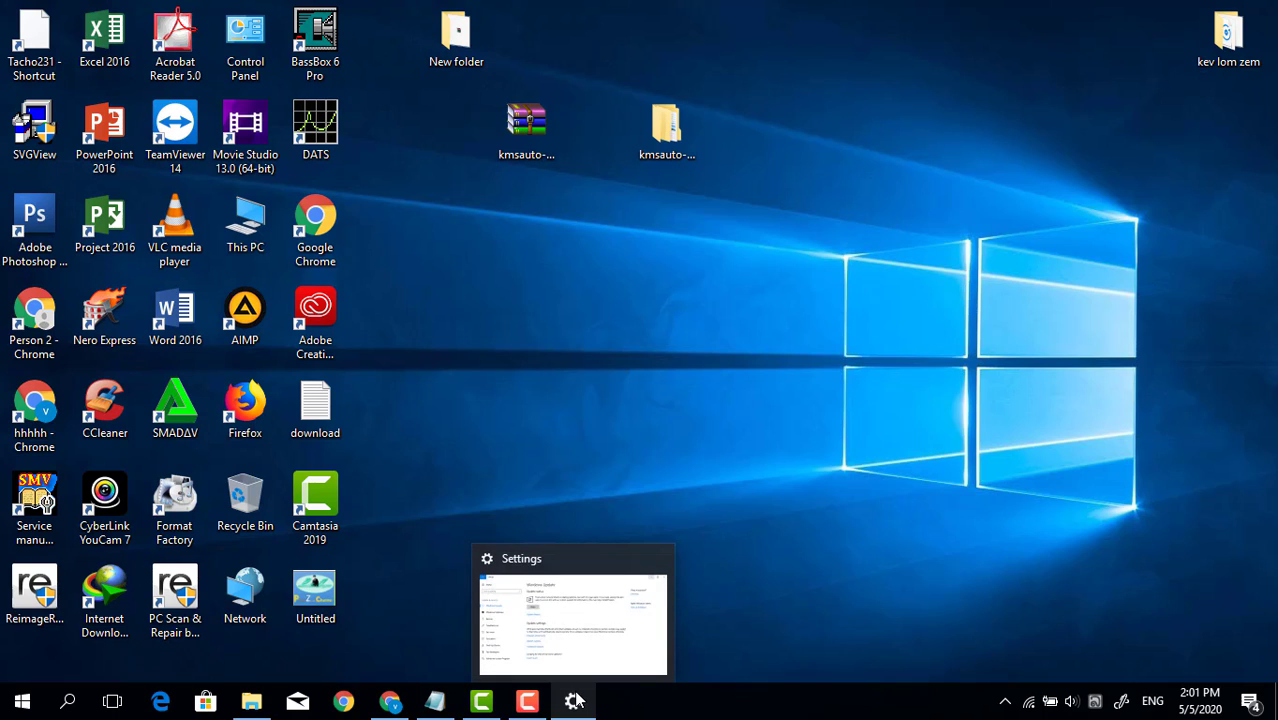
Switch to Notepad and replace the error code with "yog li peb mus saib kho ua ke"
{"action": "left_click", "coordinate": [435, 702]}
{"action": "left_click_drag", "start_coordinate": [221, 69], "coordinate": [1, 89]}
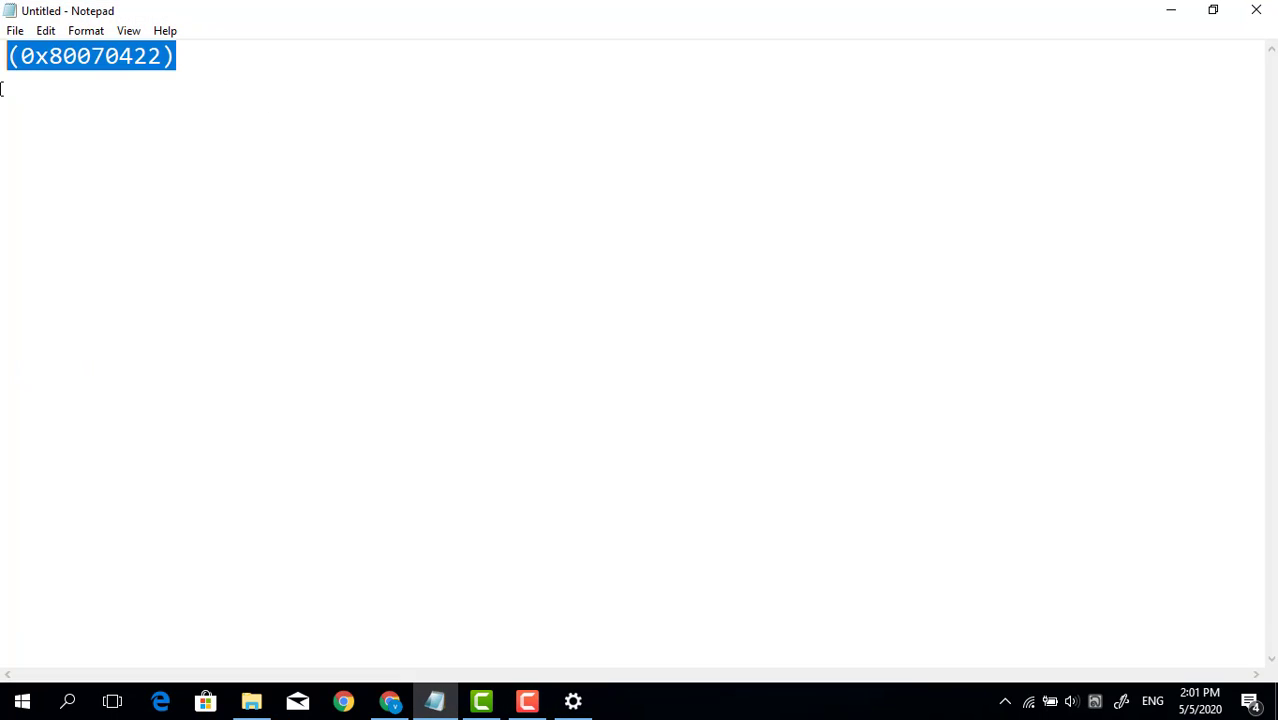
{"action": "key", "text": "BackSpace"}
{"action": "type", "text": "yog "}
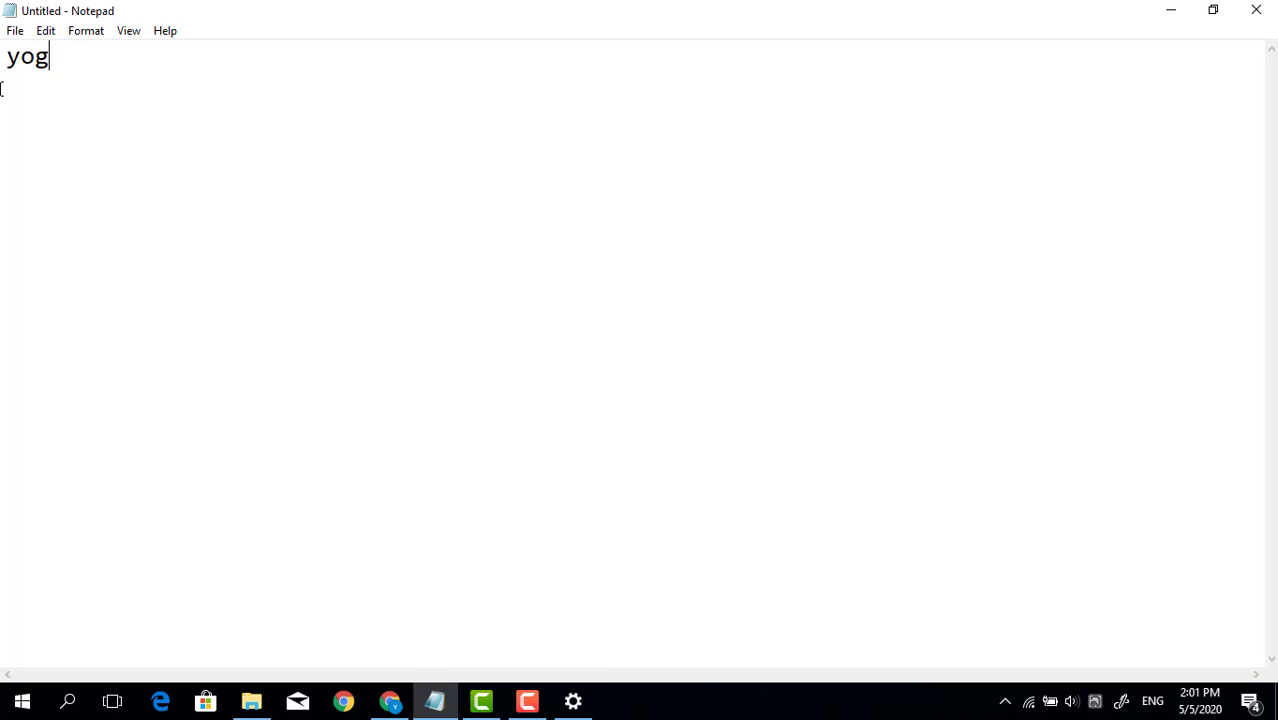
{"action": "type", "text": "li peb m"}
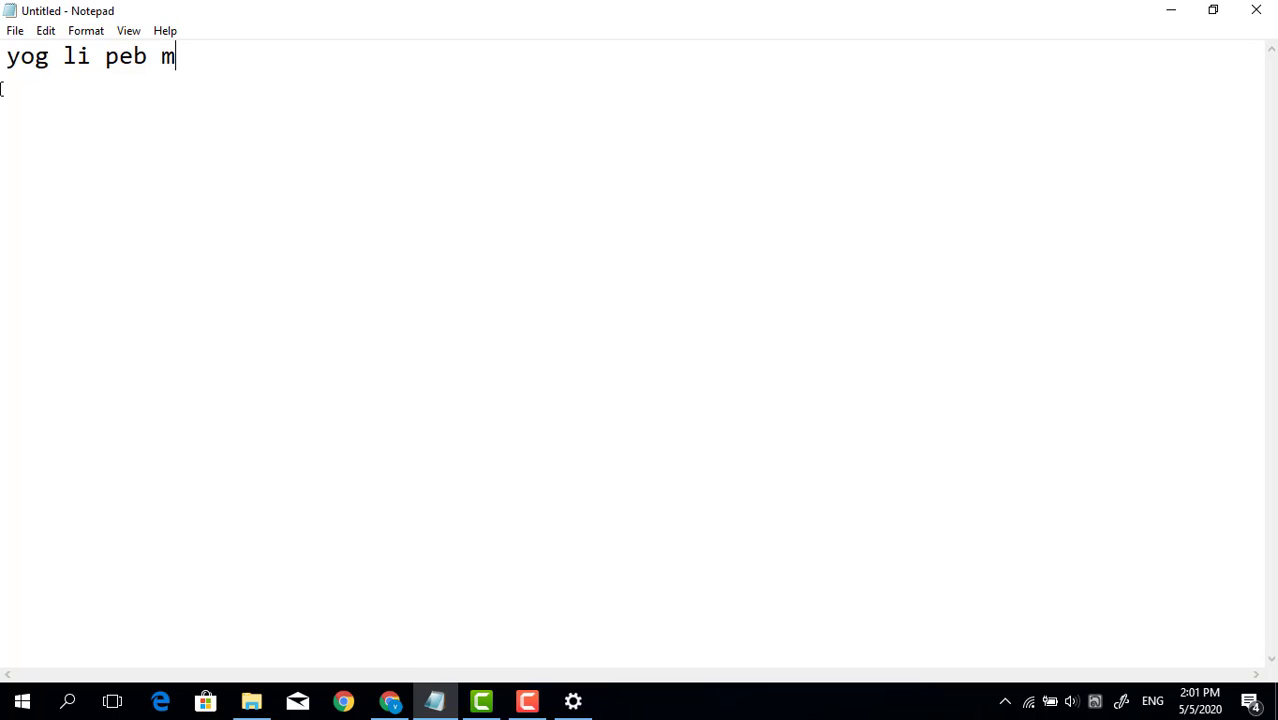
{"action": "type", "text": "us saib "}
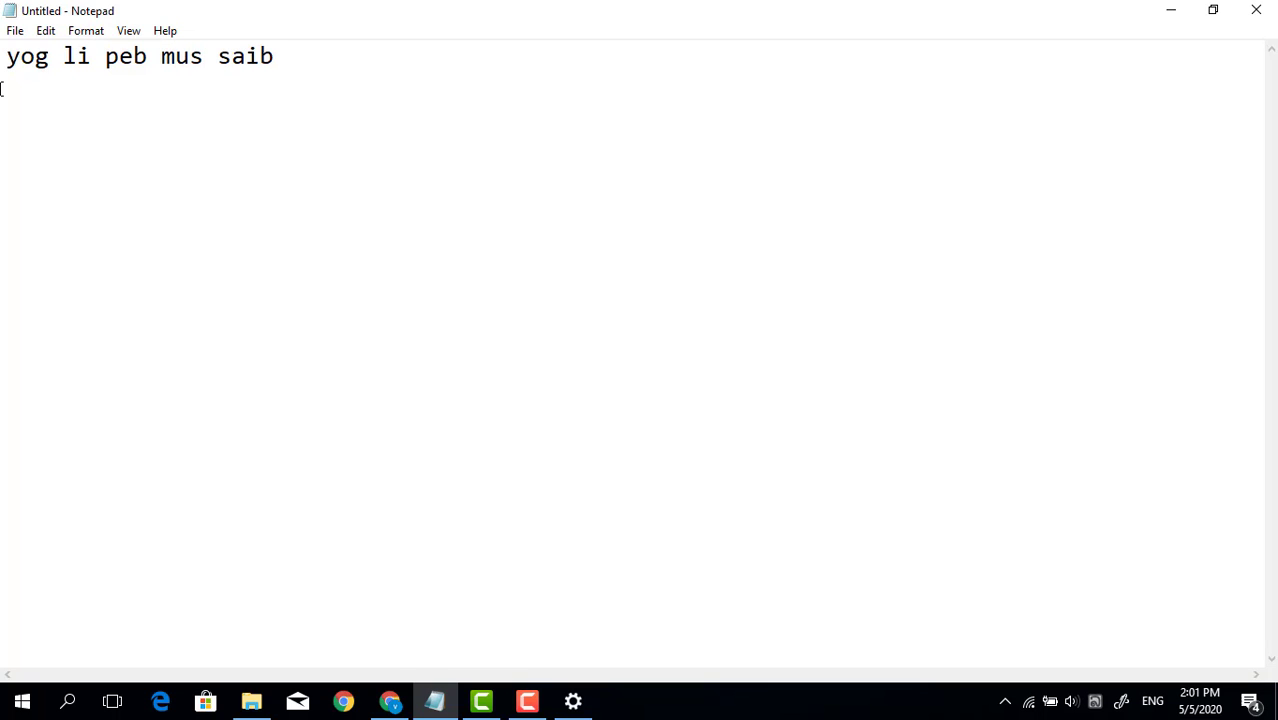
{"action": "type", "text": "kho ua "}
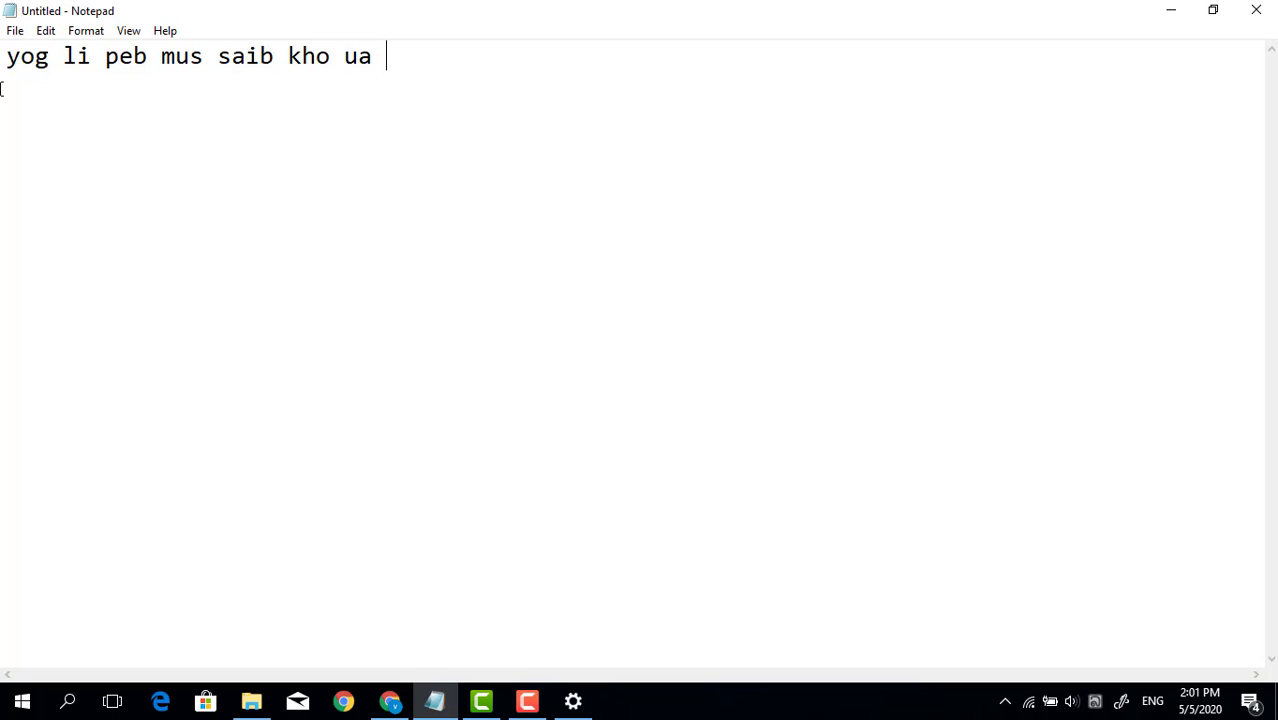
{"action": "type", "text": "ke"}
Clear all text from the note and minimize the Notepad window
{"action": "left_click_drag", "start_coordinate": [438, 58], "coordinate": [4, 57]}
{"action": "key", "text": "BackSpace"}
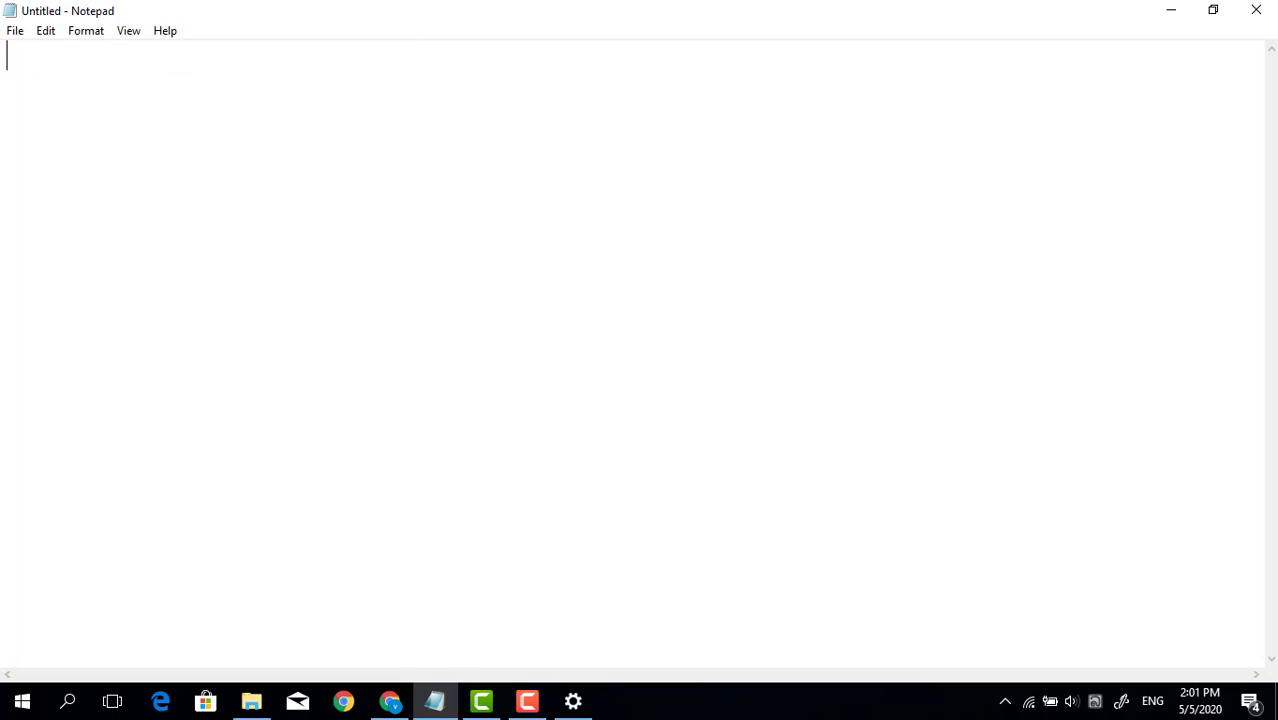
{"action": "left_click", "coordinate": [1169, 9]}
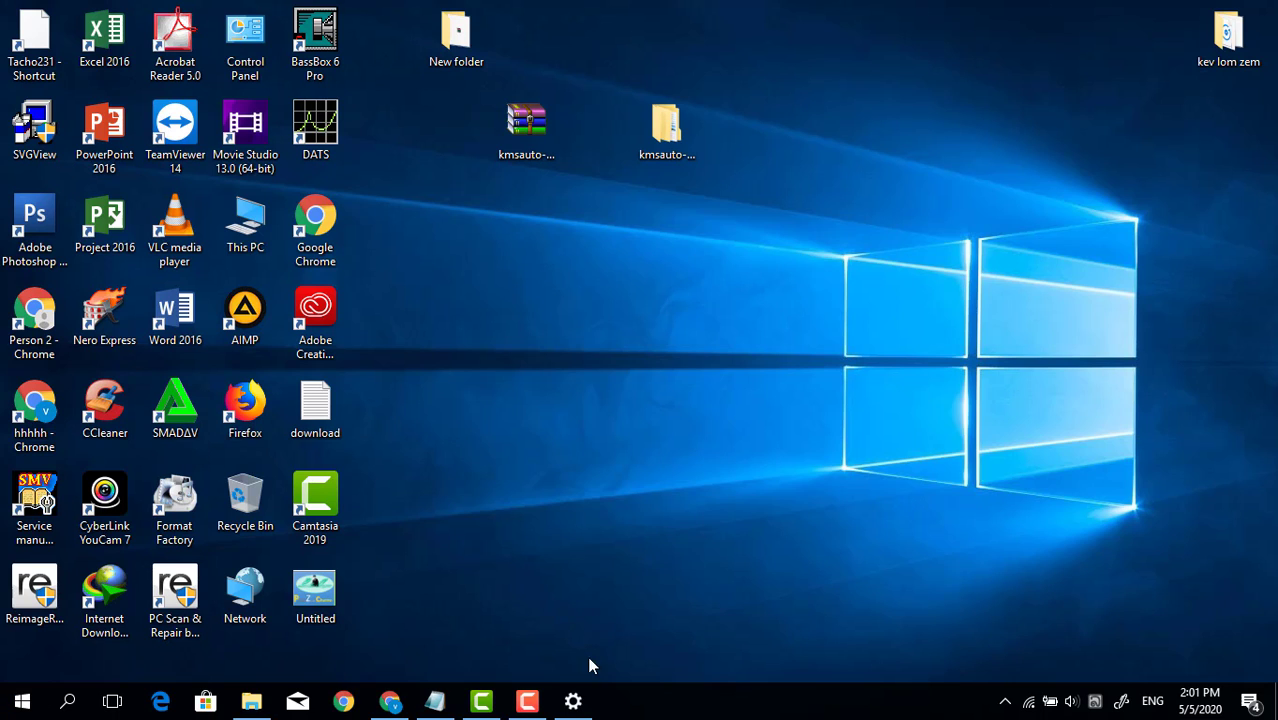
Restore Notepad and write "ua ntej peb nkag mus rau star sau tau server" as the note's first line
{"action": "left_click", "coordinate": [434, 701]}
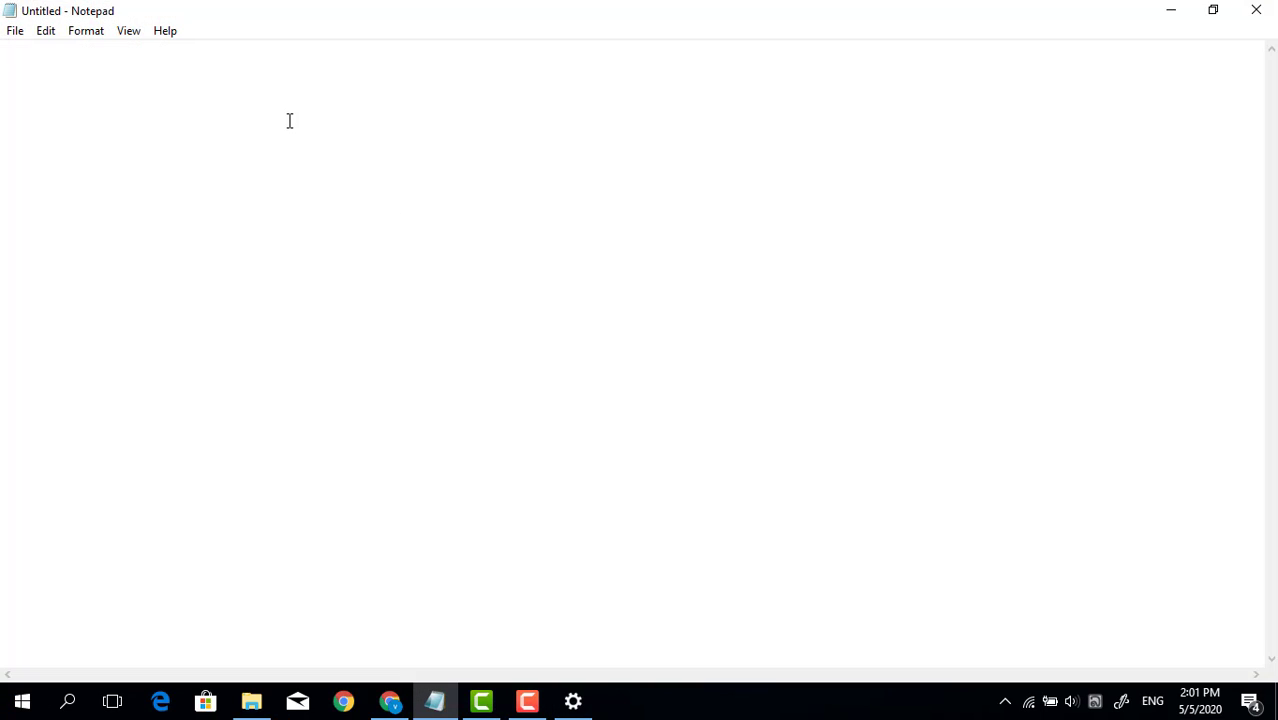
{"action": "type", "text": "ua ntej pe"}
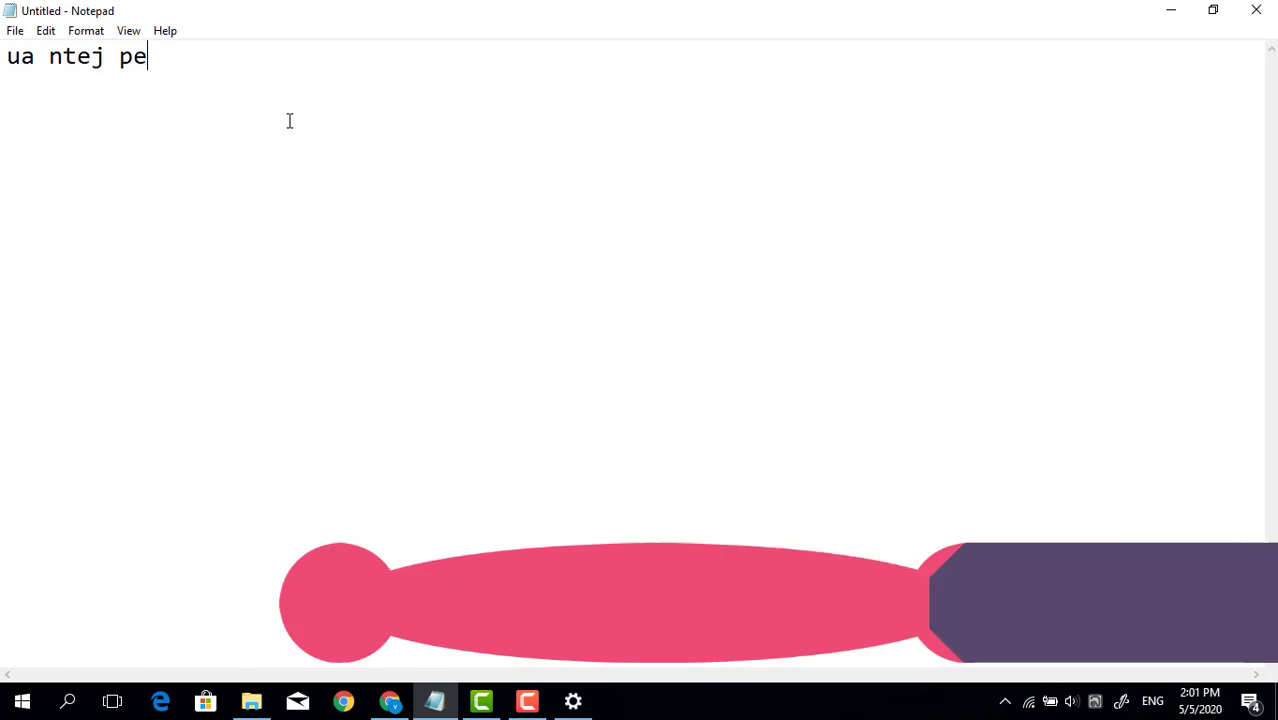
{"action": "type", "text": "b n"}
{"action": "key", "text": "BackSpace"}
{"action": "type", "text": "b "}
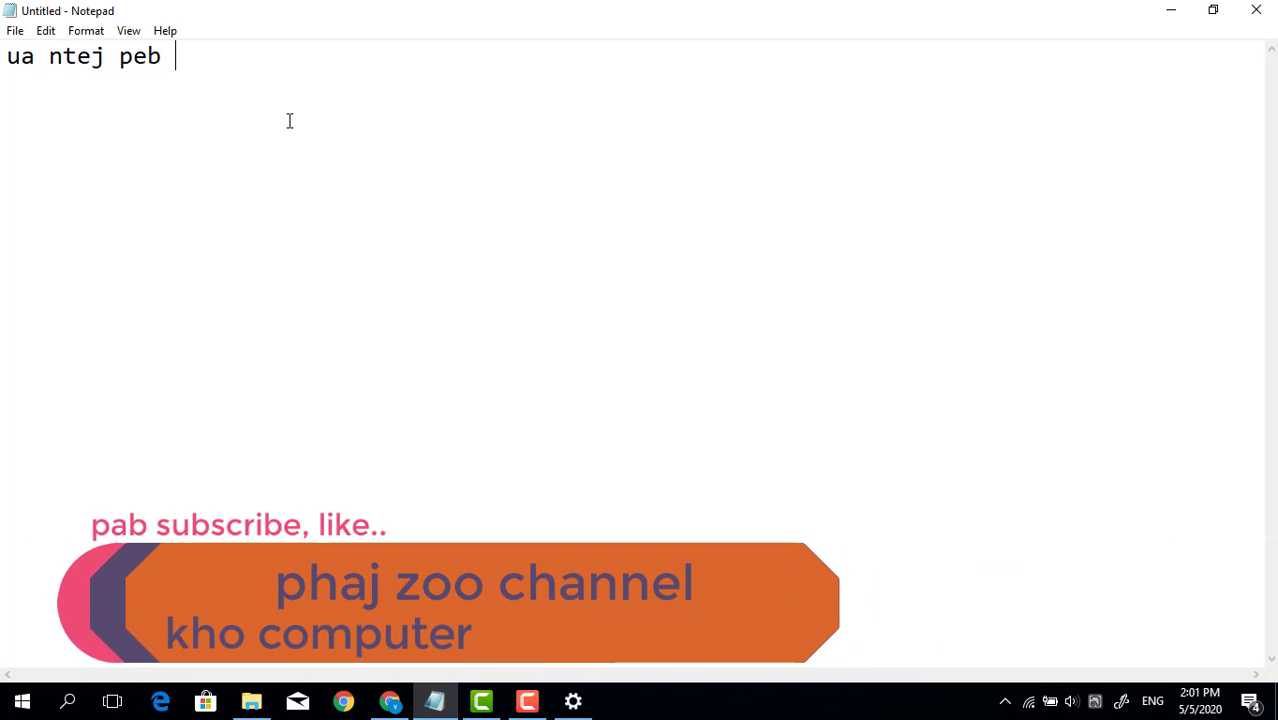
{"action": "type", "text": "nkag "}
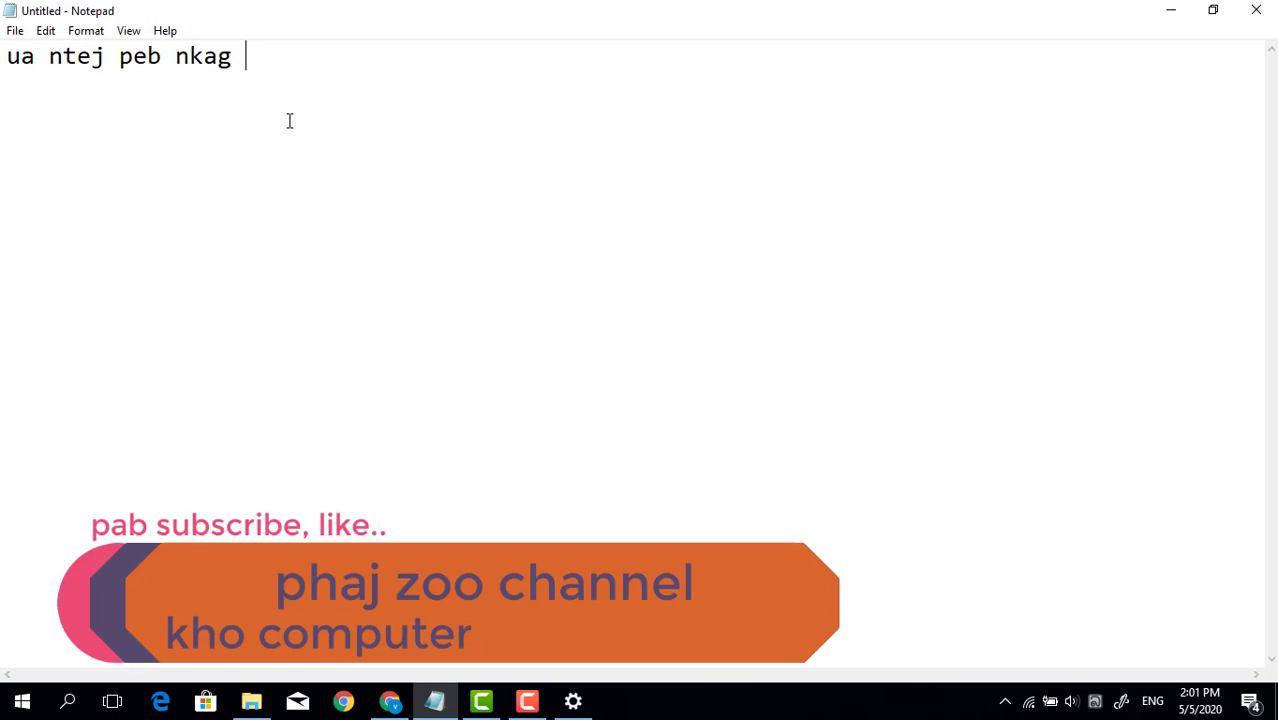
{"action": "type", "text": "mus rau "}
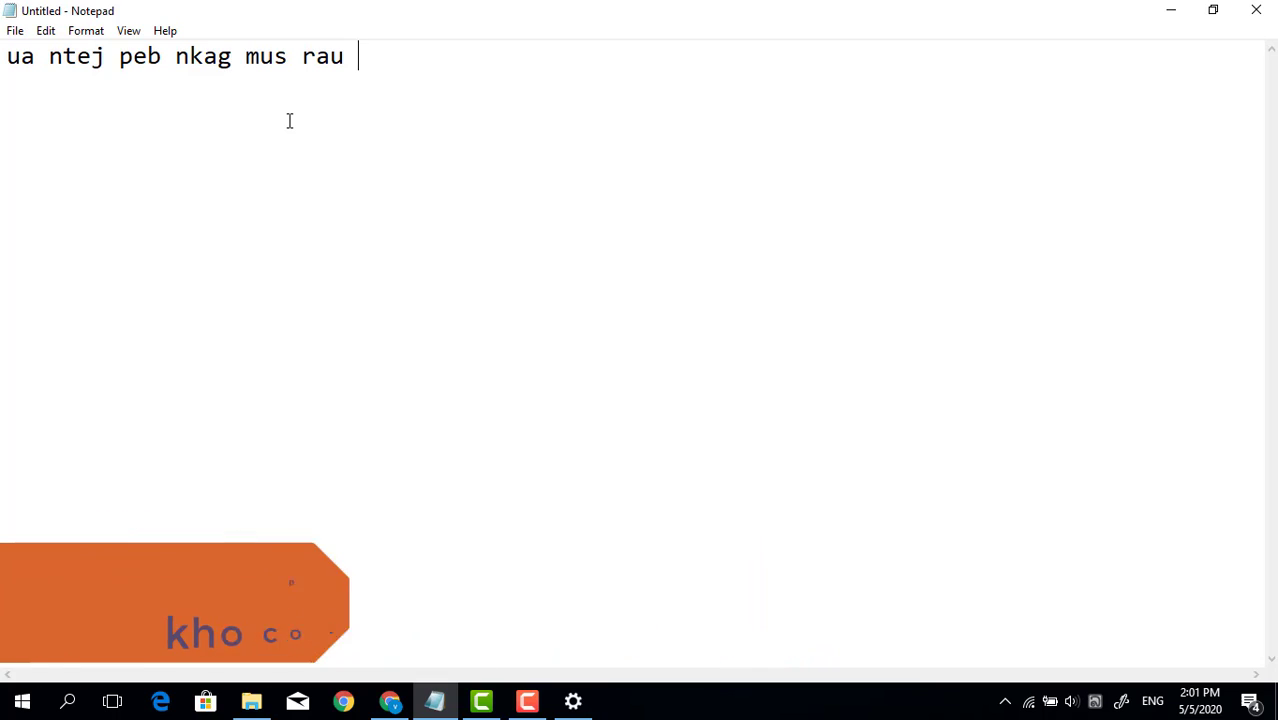
{"action": "type", "text": "sta"}
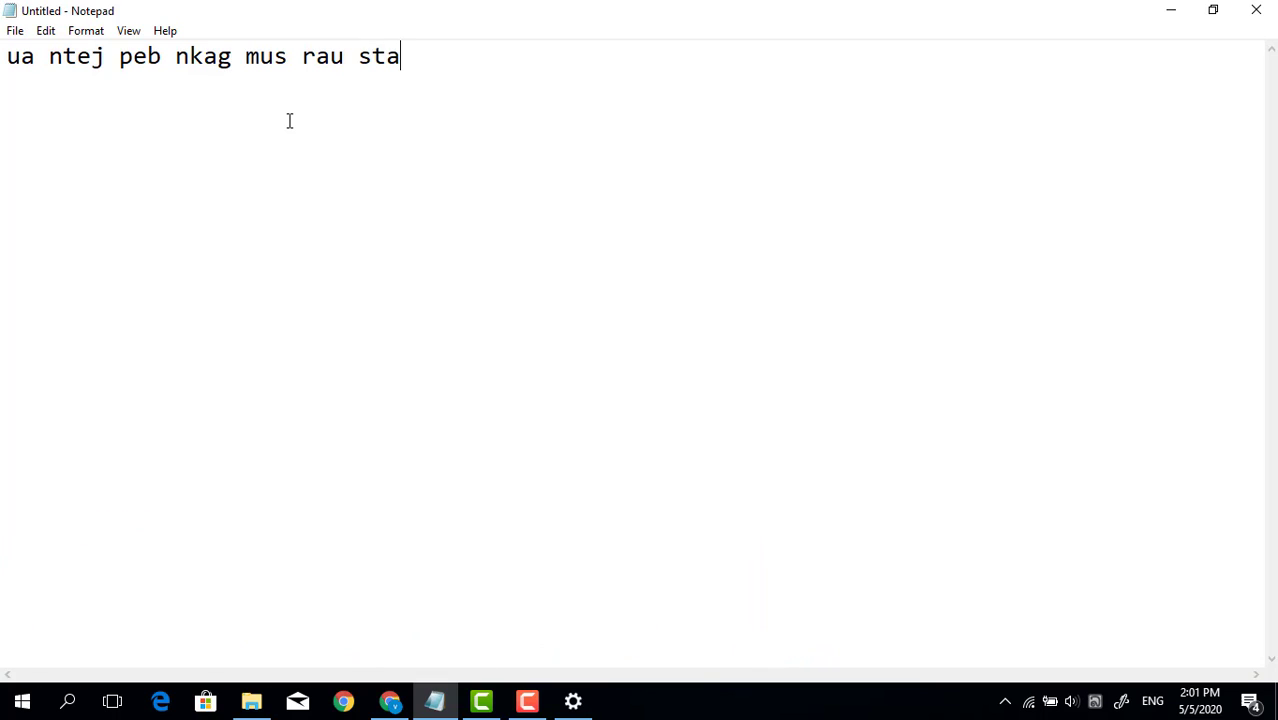
{"action": "type", "text": "r"}
{"action": "type", "text": "sau tau "}
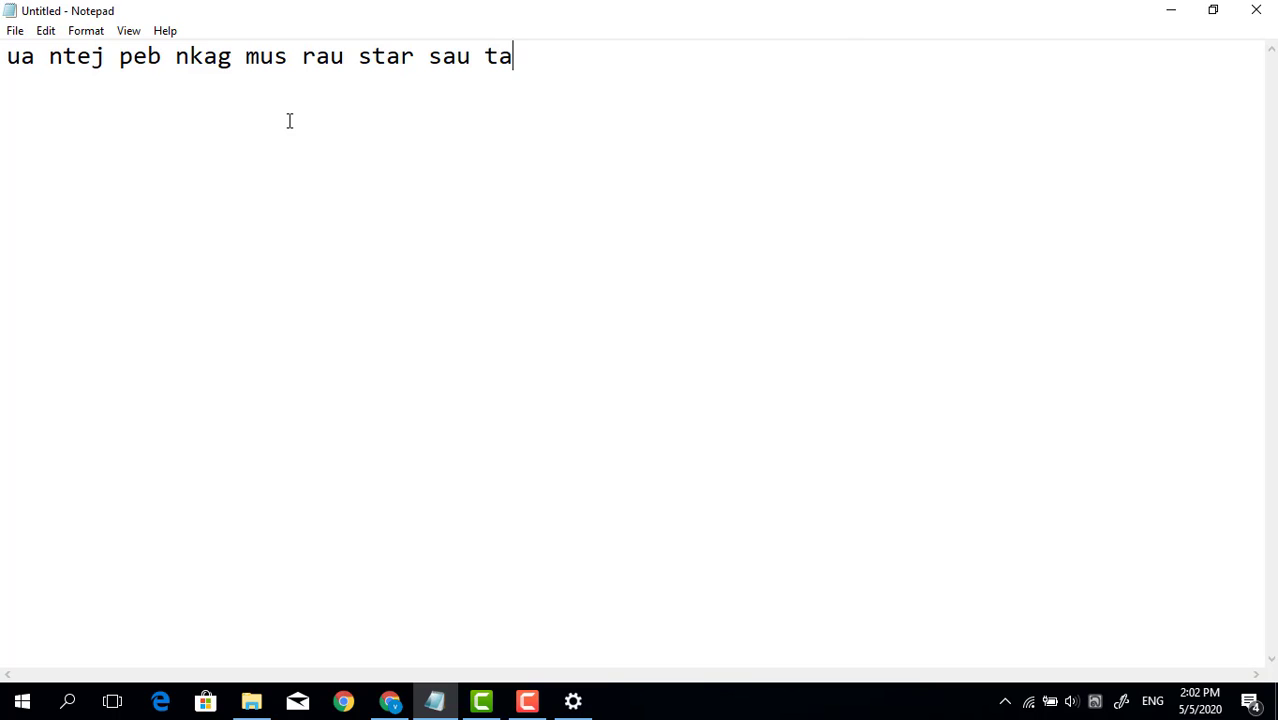
{"action": "type", "text": "server"}
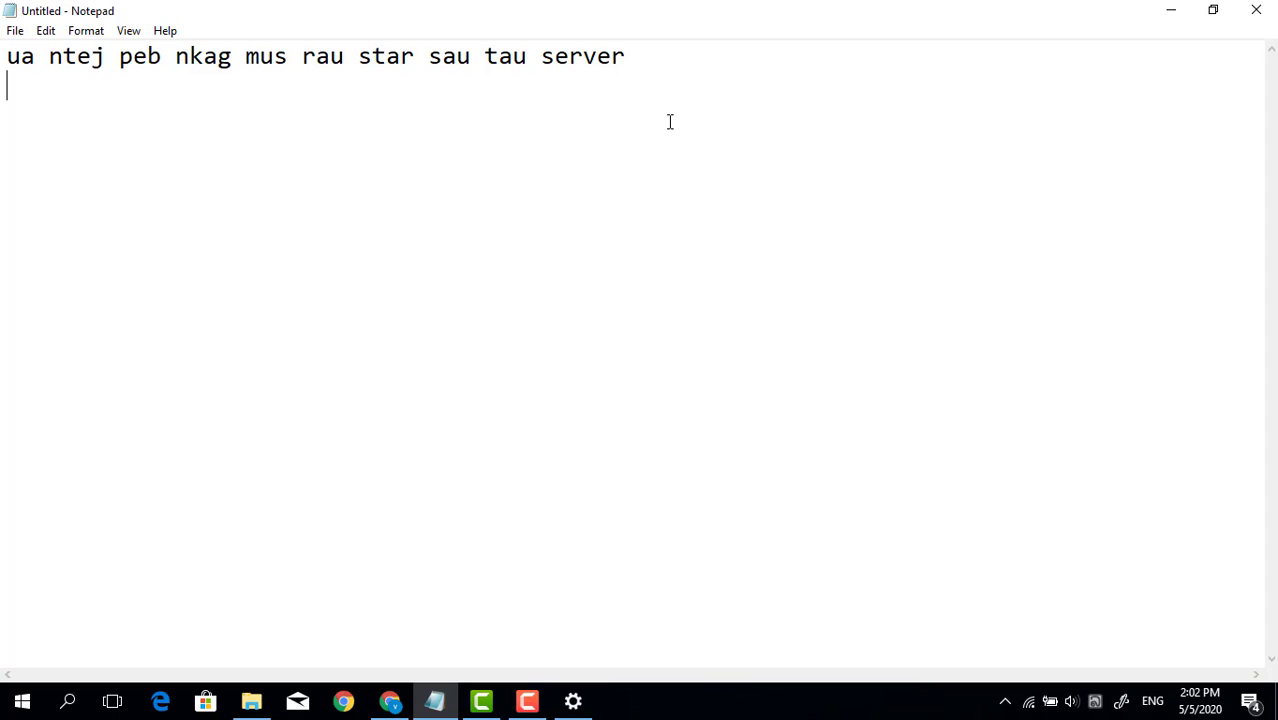
Add a second line "ua raws kuv nawj.." to the note and minimize the Notepad window
{"action": "key", "text": "Return"}
{"action": "type", "text": "ua raws kuv n"}
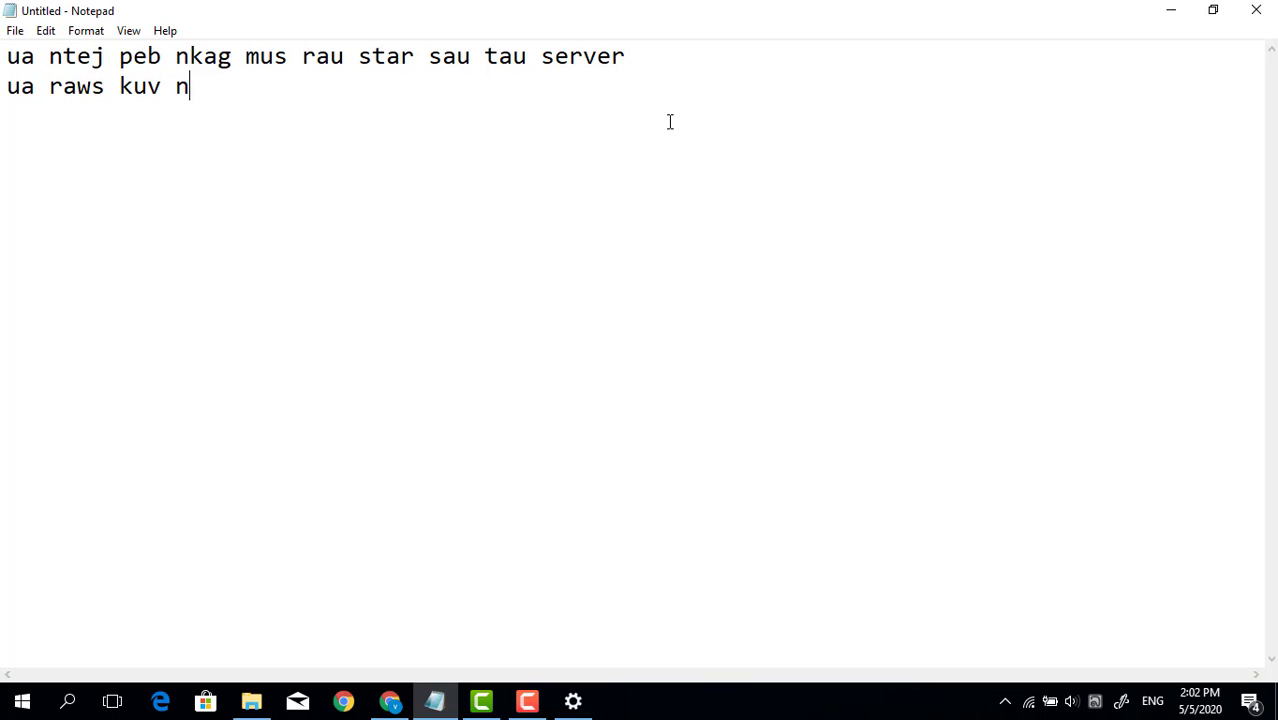
{"action": "type", "text": "awj.."}
{"action": "left_click", "coordinate": [1170, 9]}
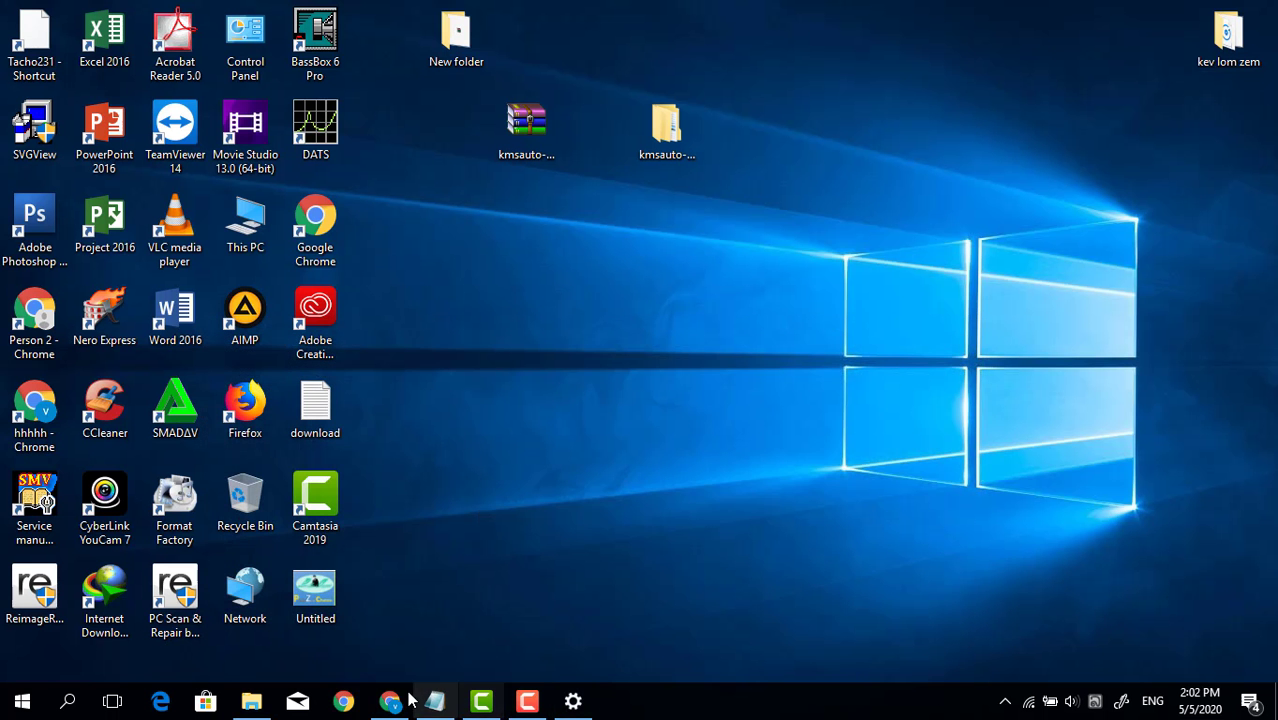
Search the Start menu for "ser" and open the Services app
{"action": "left_click", "coordinate": [22, 701]}
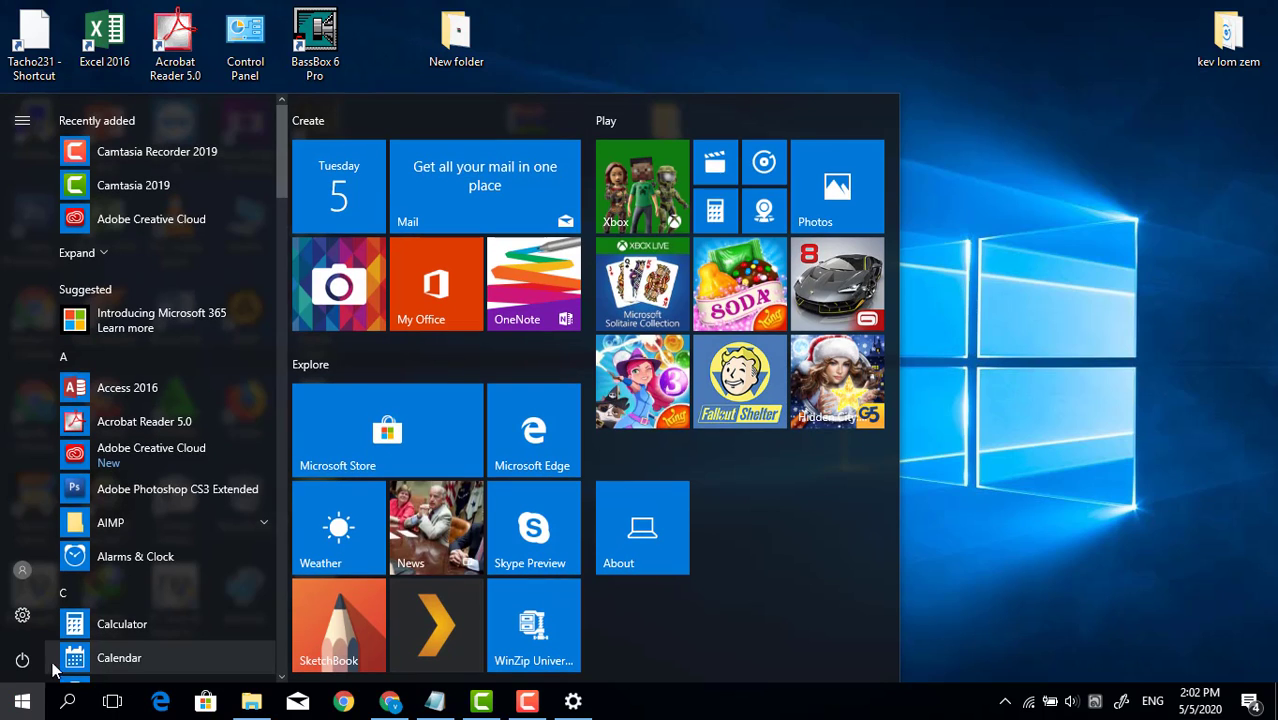
{"action": "type", "text": "s"}
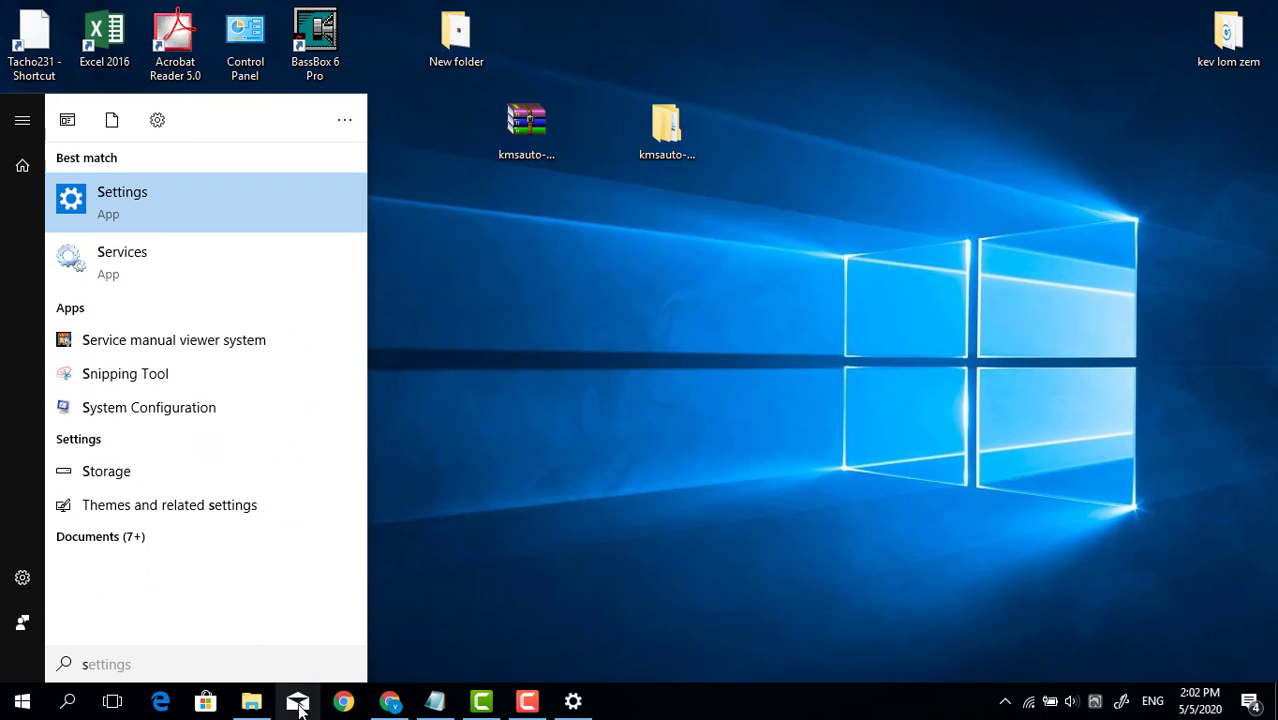
{"action": "type", "text": "er"}
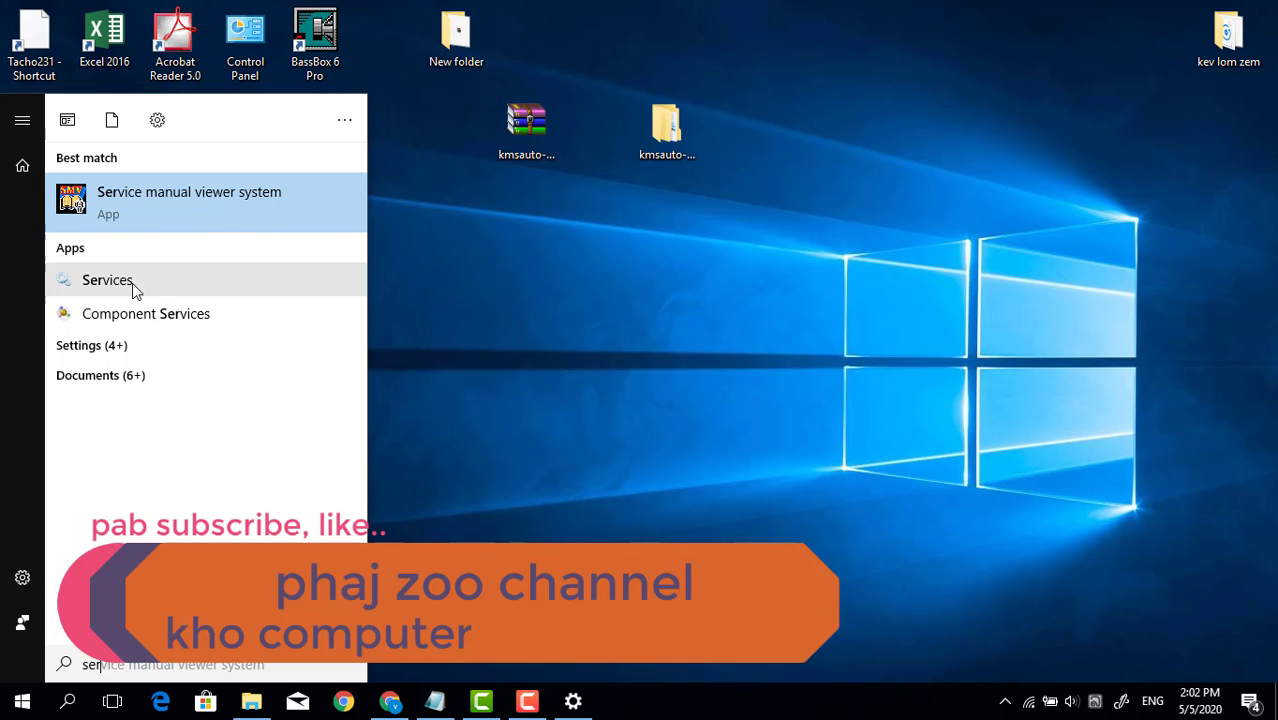
{"action": "left_click", "coordinate": [533, 345]}
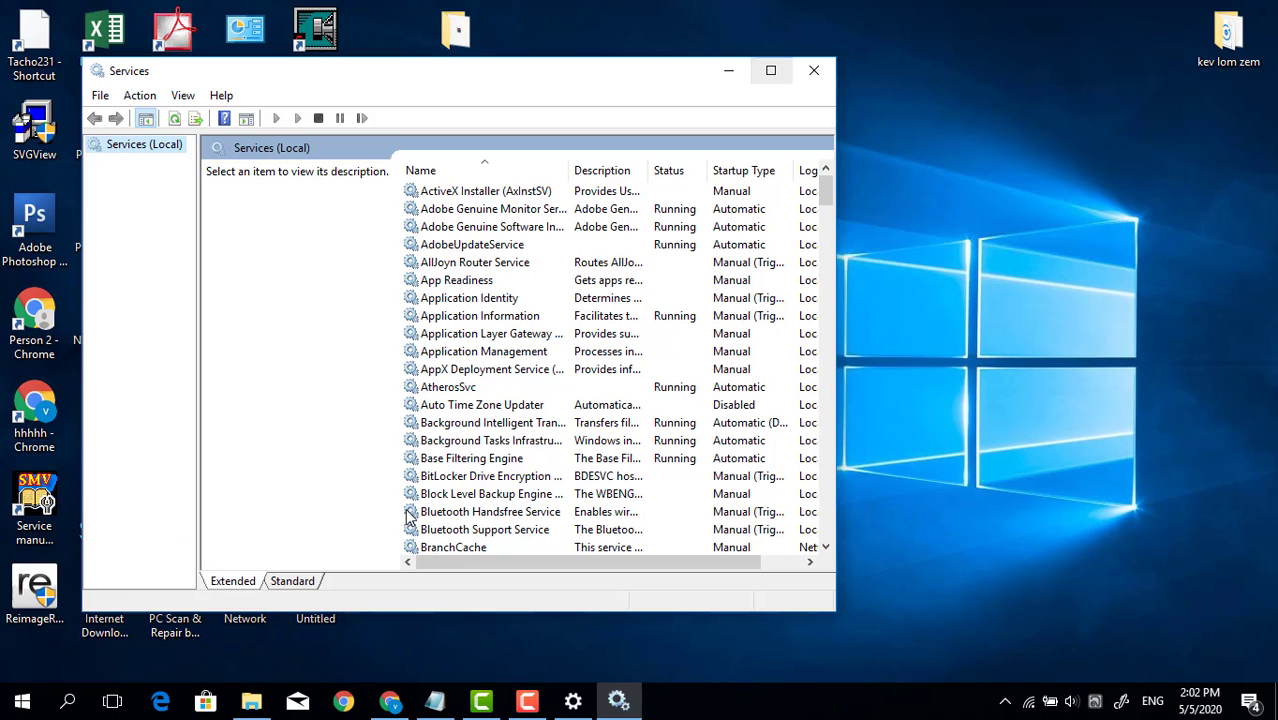
Switch to Notepad and replace the note's text with "mus saib lub be tias windiws update ces,,,,,"
{"action": "left_click", "coordinate": [447, 710]}
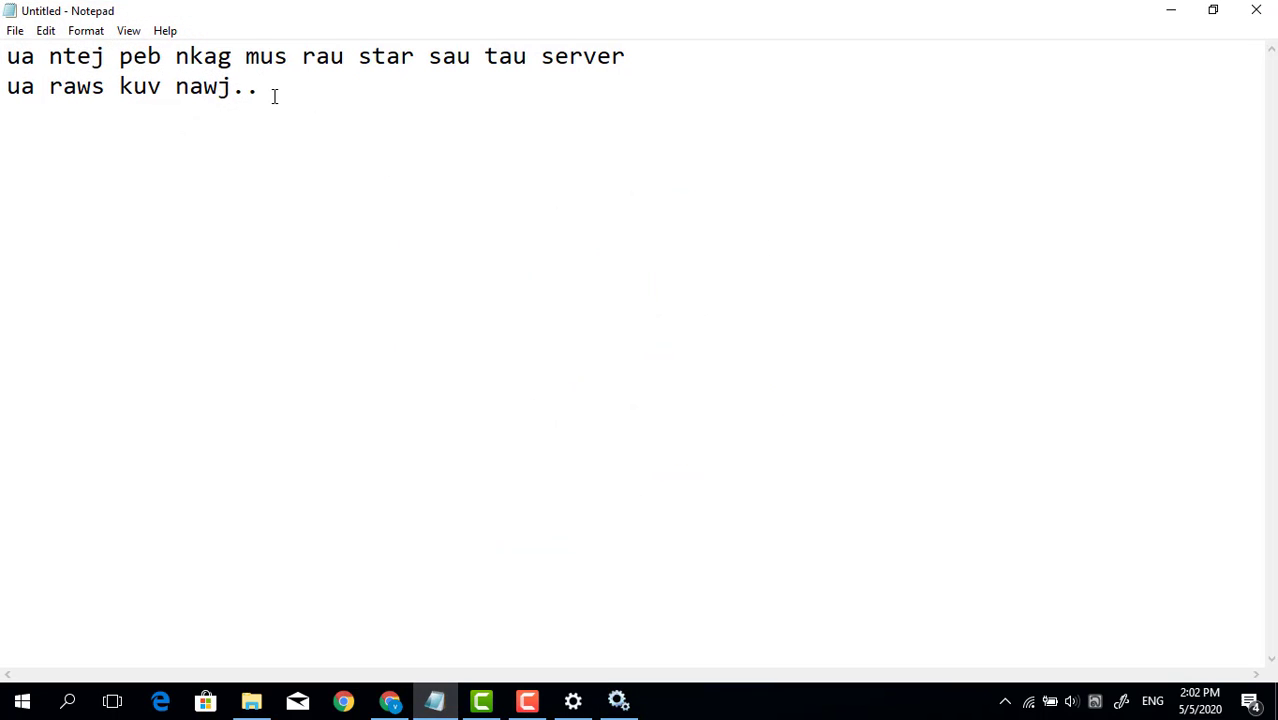
{"action": "left_click_drag", "start_coordinate": [274, 94], "coordinate": [6, 56]}
{"action": "type", "text": "mu"}
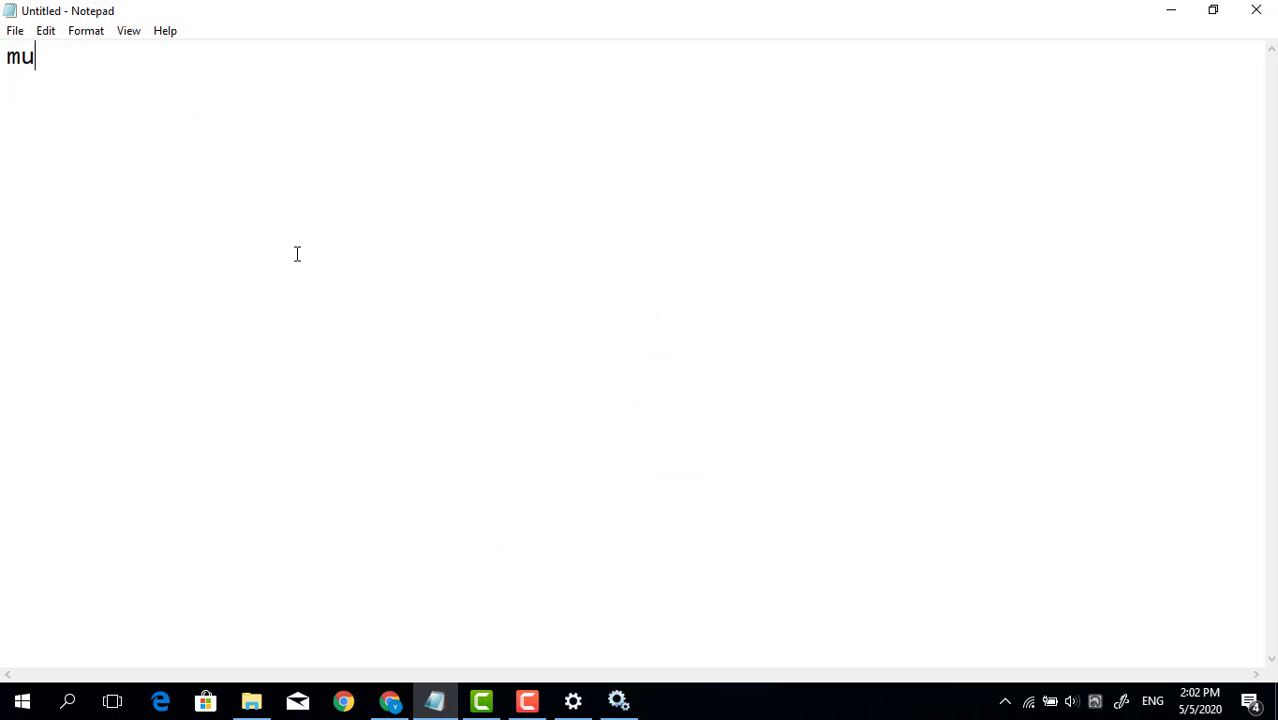
{"action": "type", "text": "s saib "}
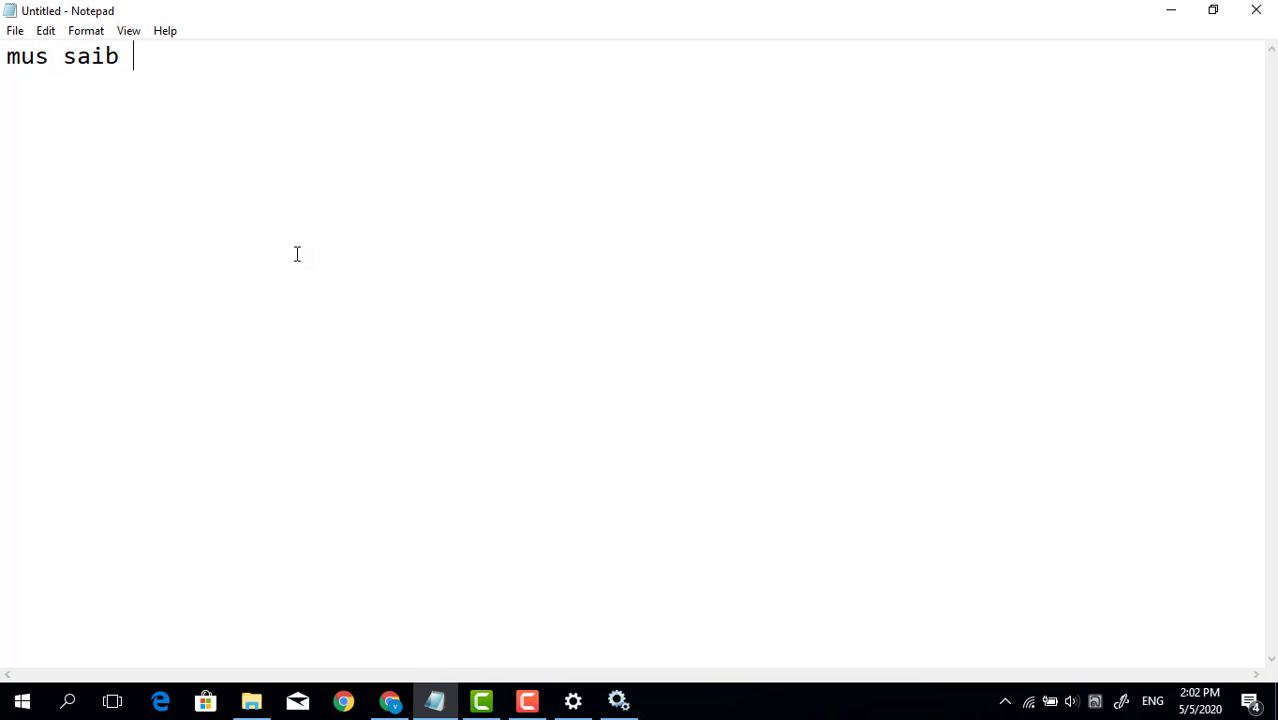
{"action": "type", "text": "lub n"}
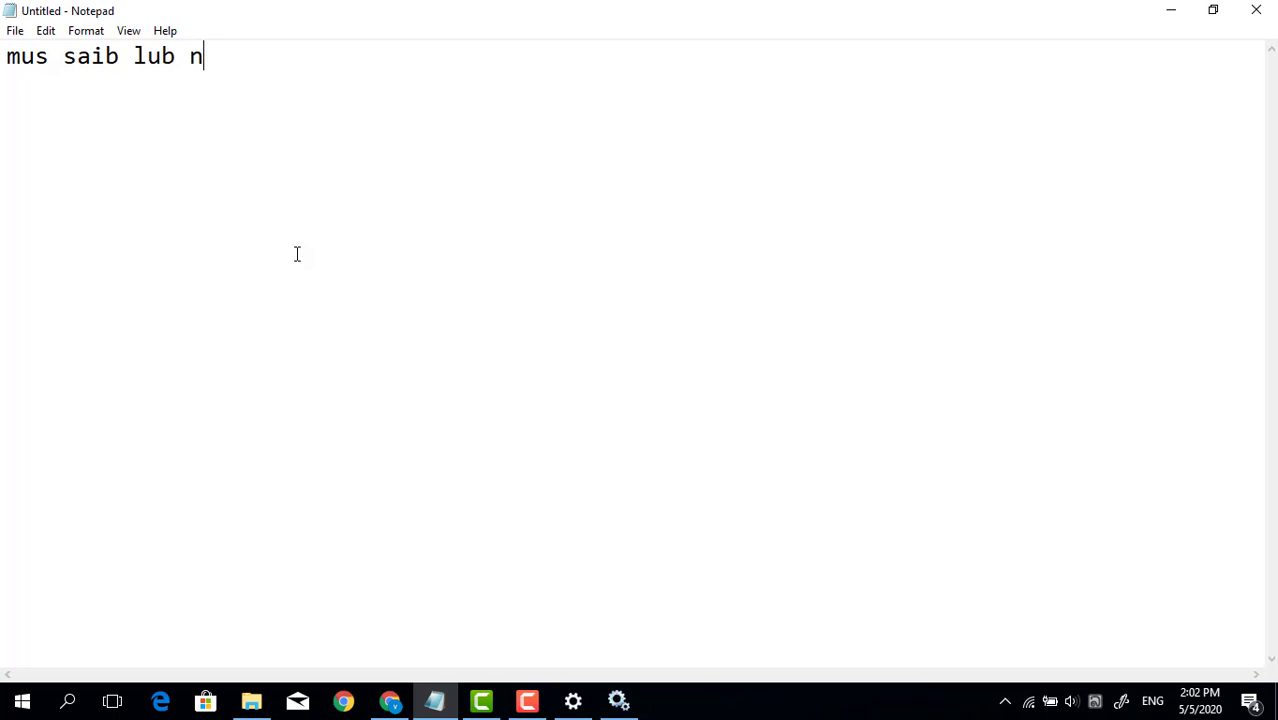
{"action": "key", "text": "BackSpace"}
{"action": "type", "text": "m"}
{"action": "key", "text": "BackSpace"}
{"action": "type", "text": "be tia"}
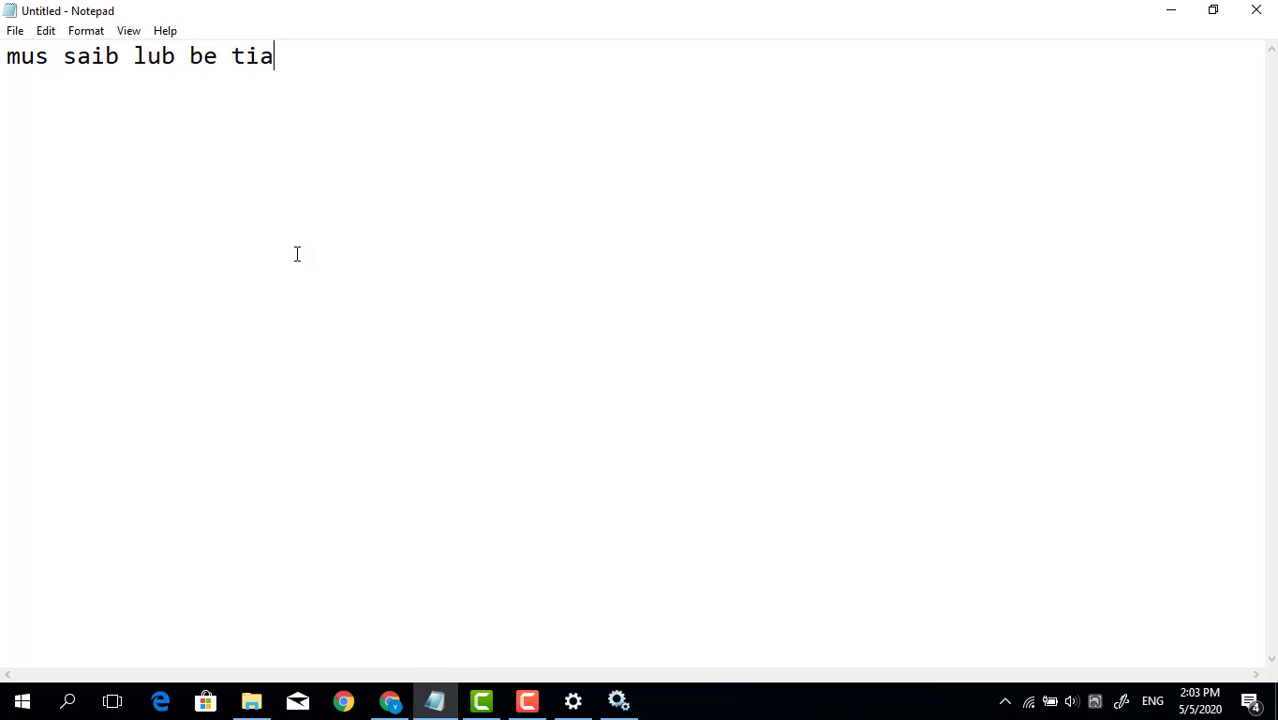
{"action": "type", "text": "s"}
{"action": "type", "text": "windiws "}
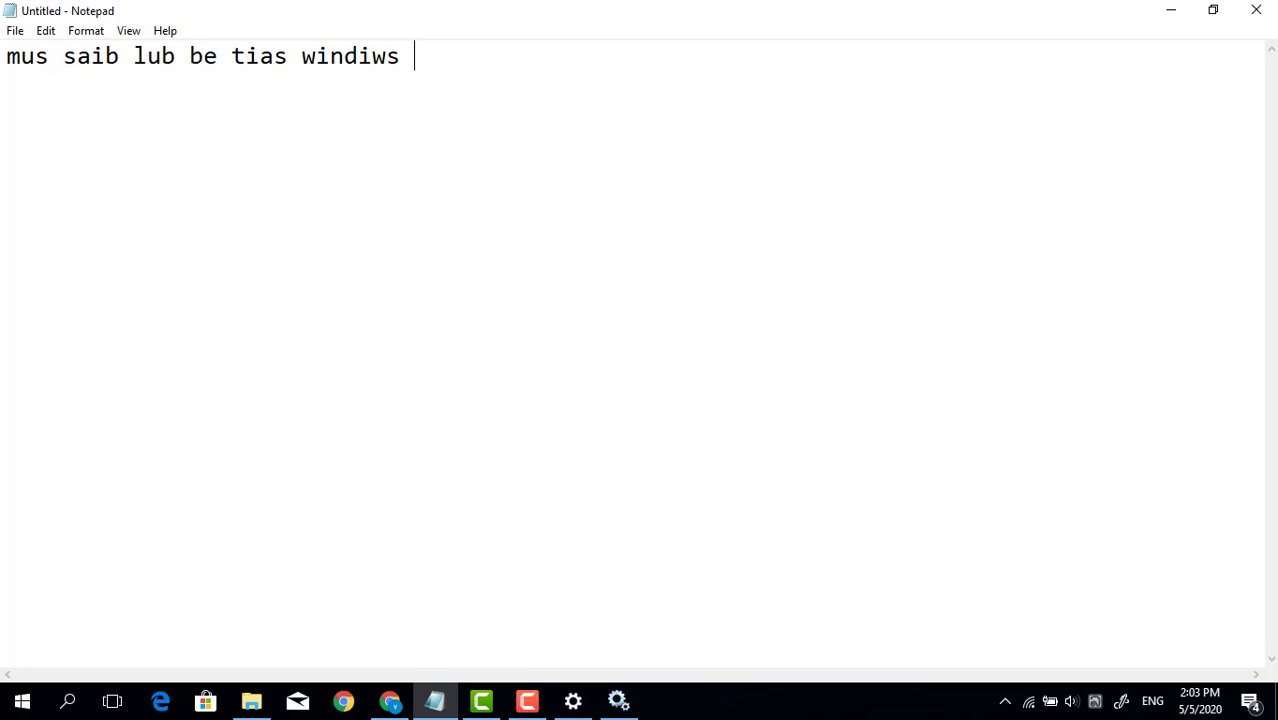
{"action": "type", "text": "update"}
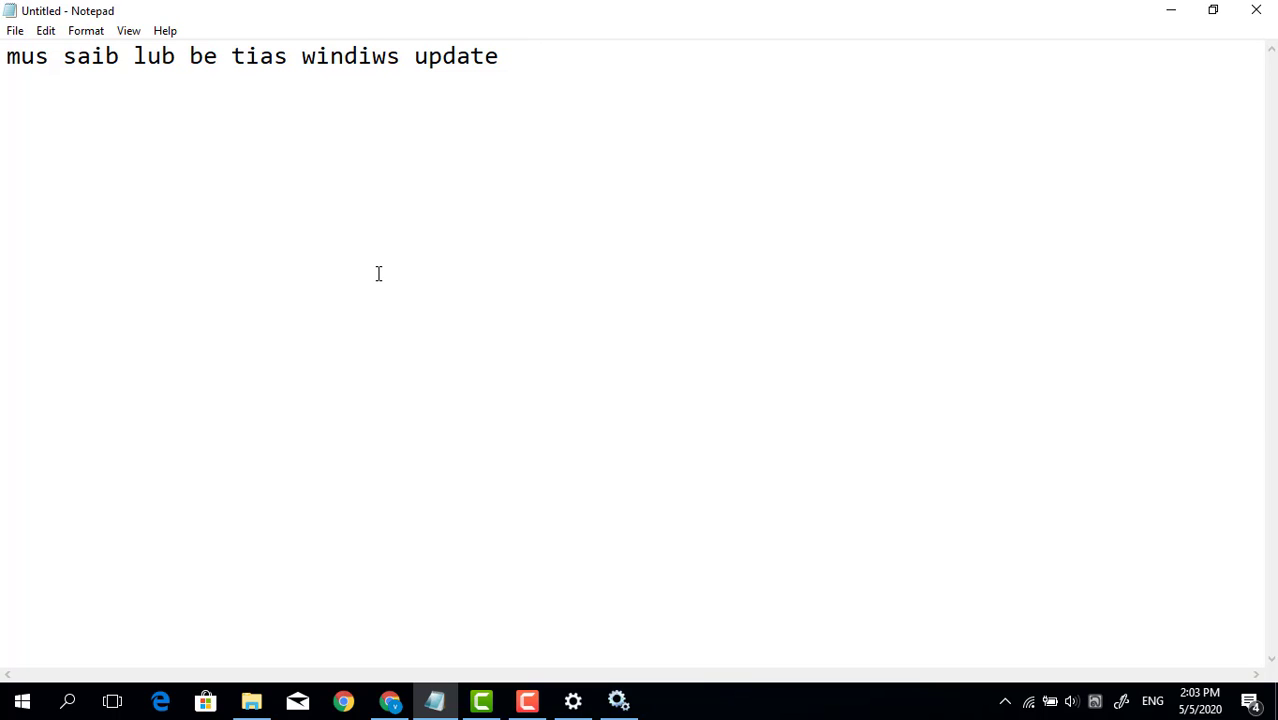
{"action": "type", "text": " ces,,,,,"}
Add a second line "ua raws kuv" to the note and minimize the Notepad window
{"action": "key", "text": "Return"}
{"action": "type", "text": "ua ra"}
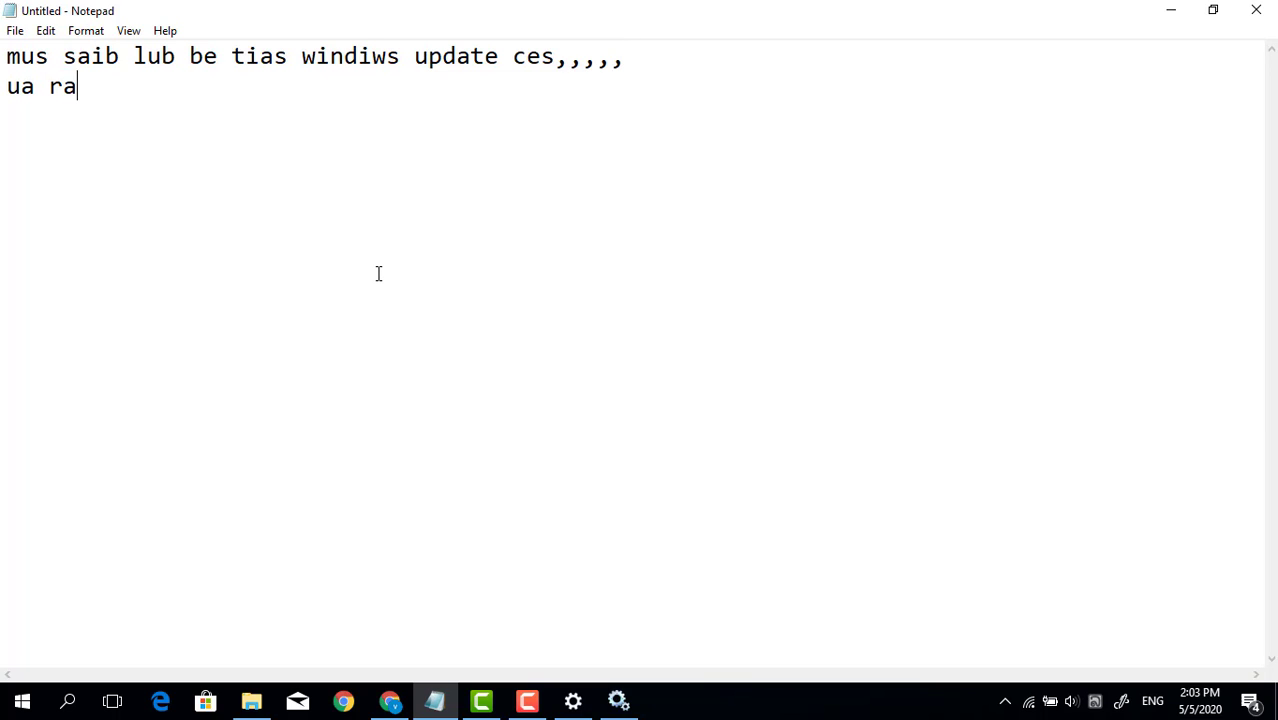
{"action": "type", "text": "ws kuv"}
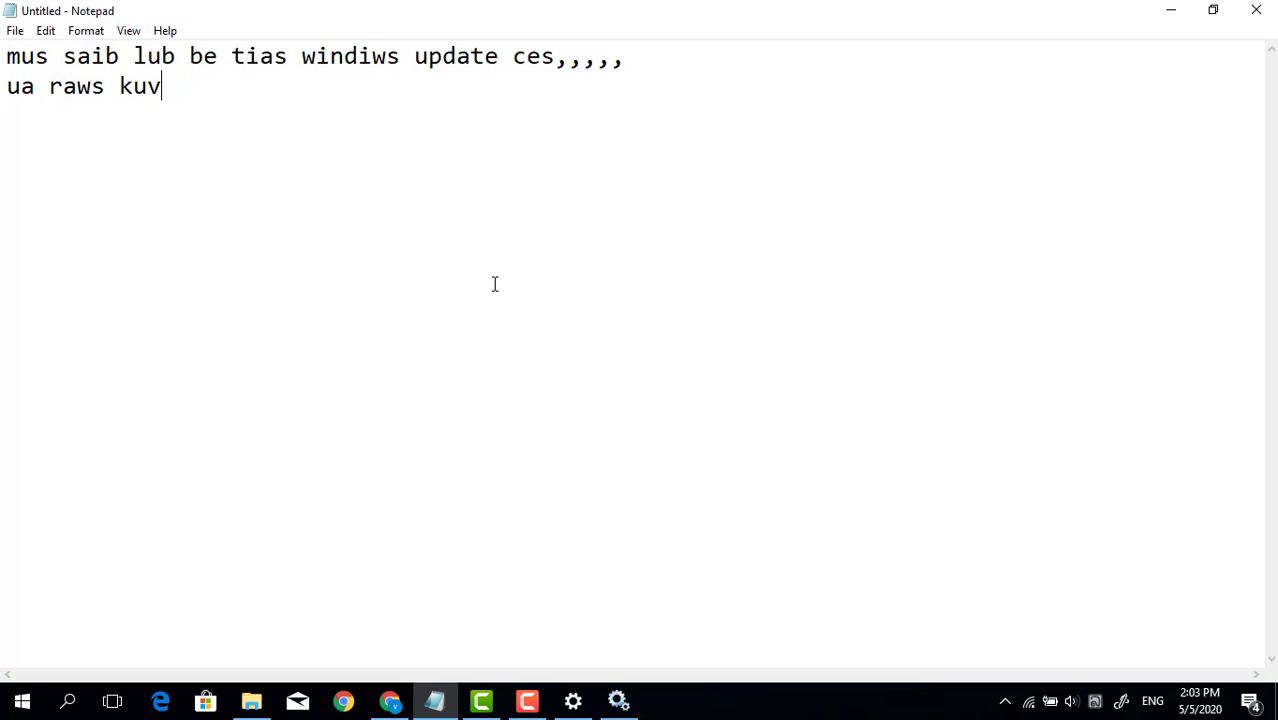
{"action": "left_click", "coordinate": [1169, 10]}
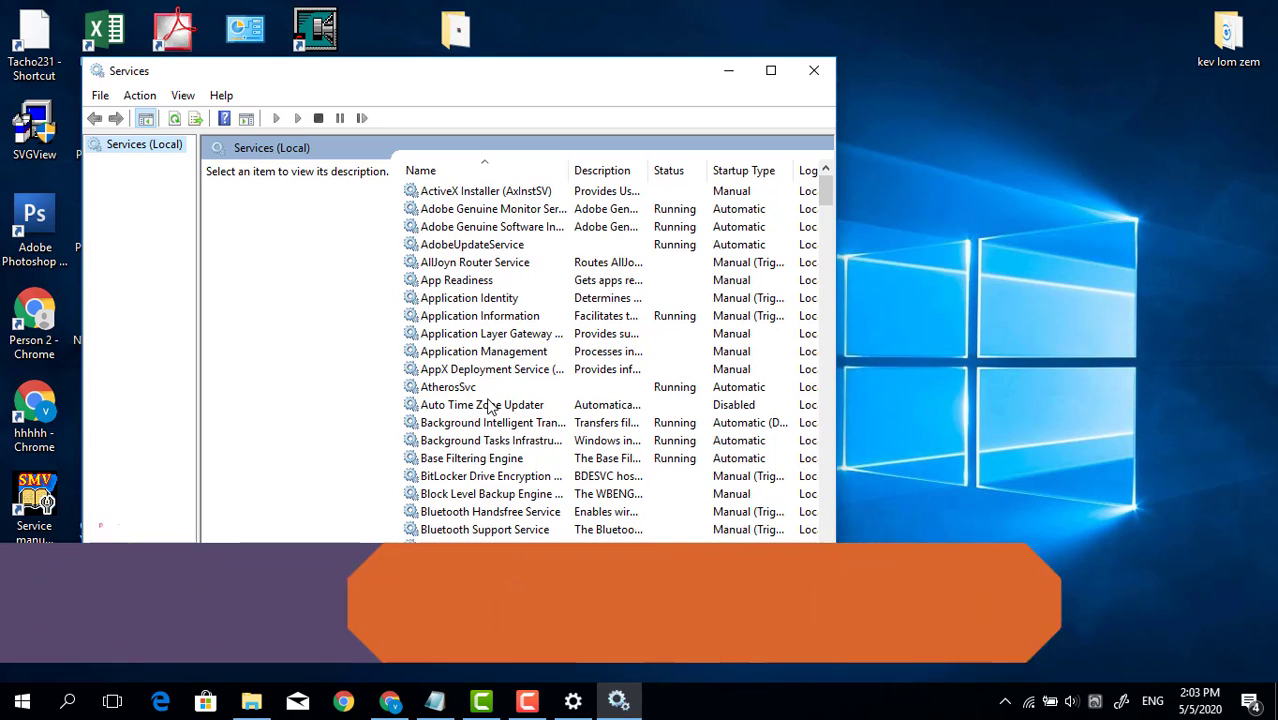
Find and select the Windows Update service in the Services list
{"action": "key", "text": "w"}
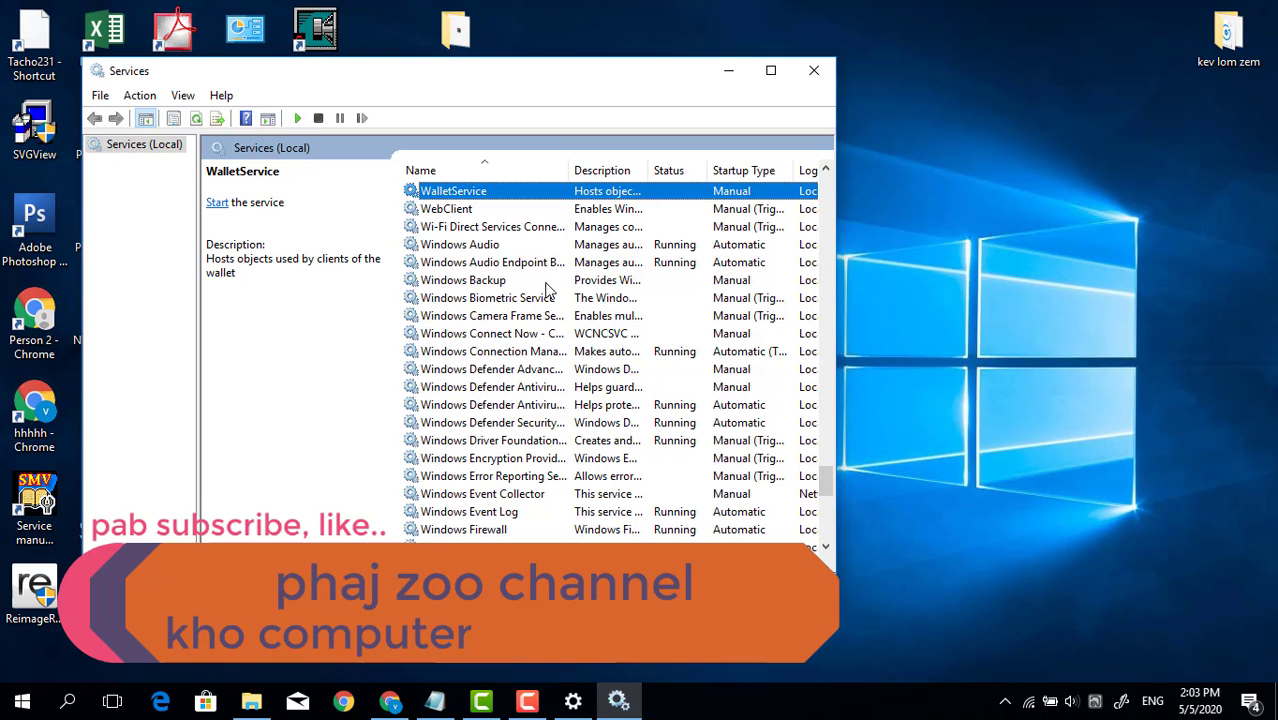
{"action": "scroll", "coordinate": [547, 289], "scroll_direction": "down", "scroll_amount": 4}
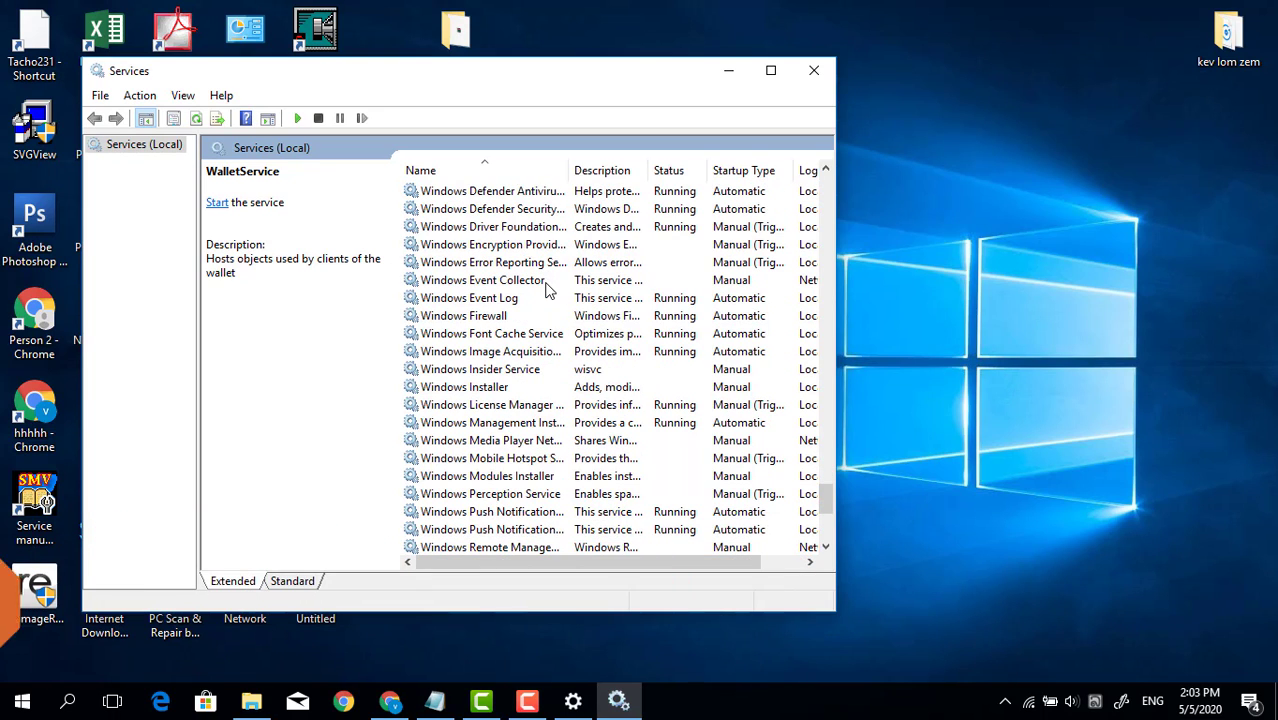
{"action": "scroll", "coordinate": [547, 289], "scroll_direction": "down", "scroll_amount": 2}
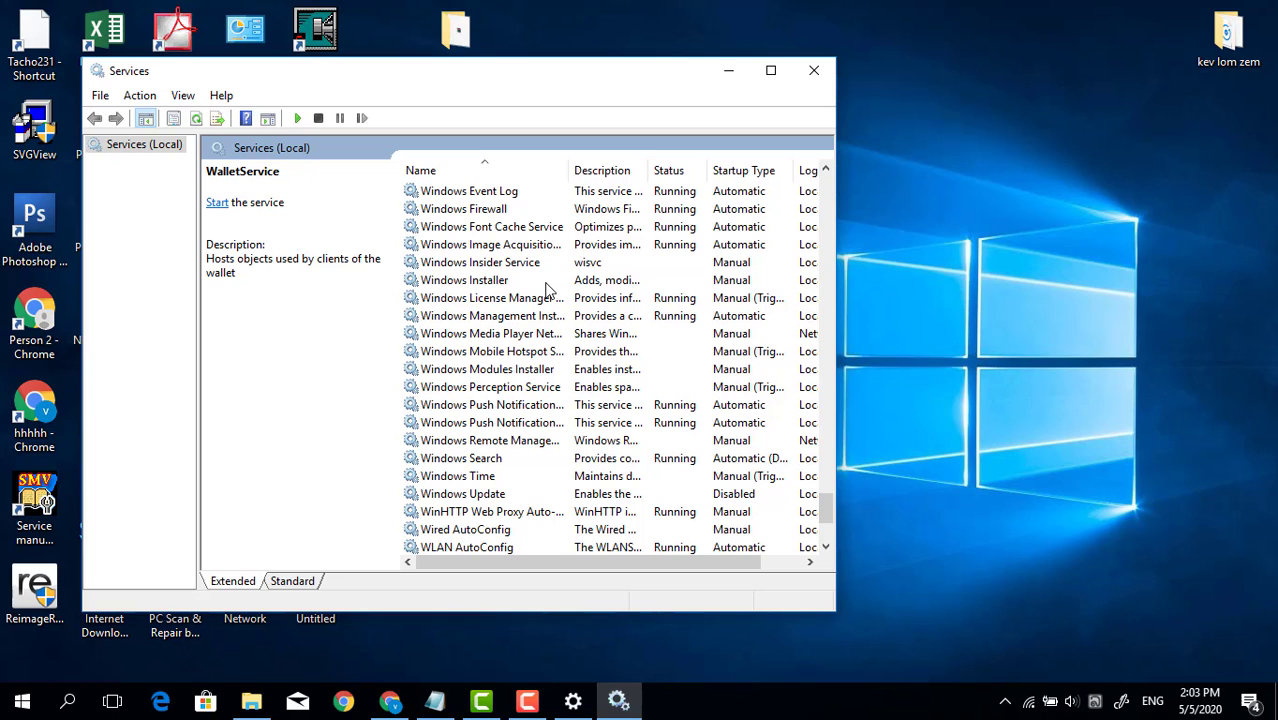
{"action": "left_click", "coordinate": [504, 493]}
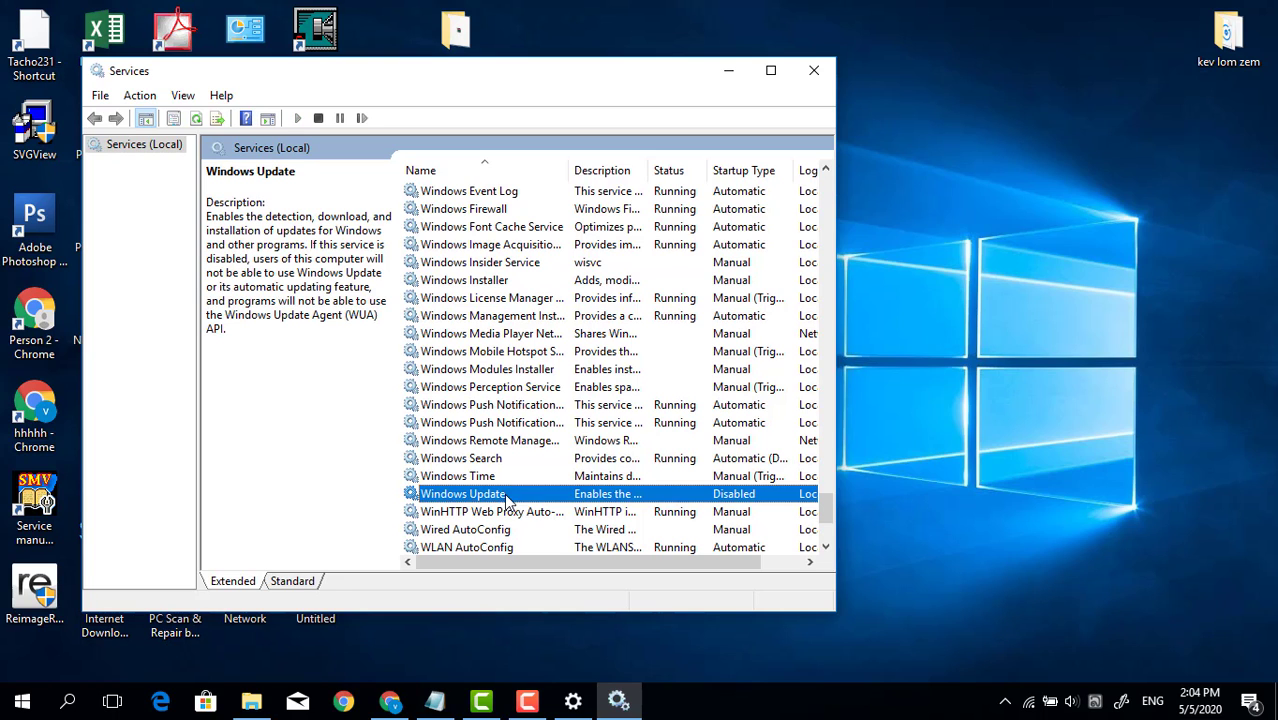
{"action": "scroll", "coordinate": [504, 493], "scroll_direction": "down", "scroll_amount": 1}
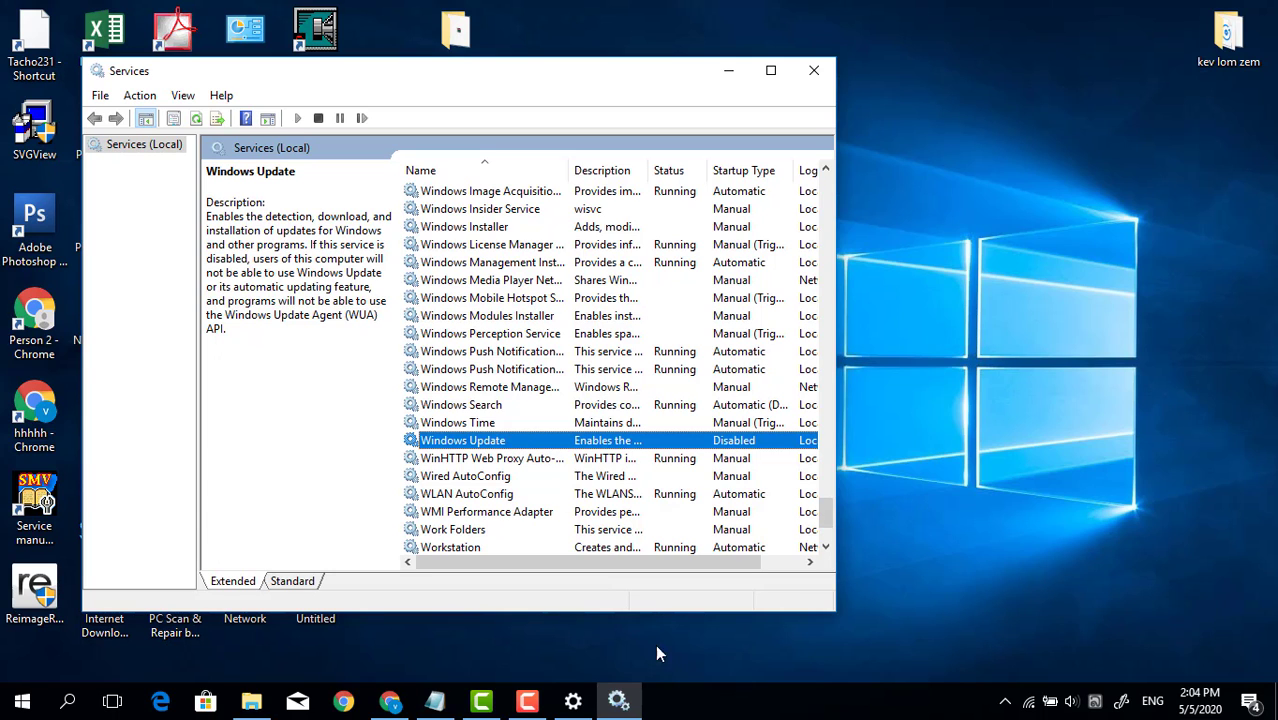
Switch to Notepad, replace the note's text with "chit sab xis nkag rau propertie", and minimize the window
{"action": "left_click", "coordinate": [434, 700]}
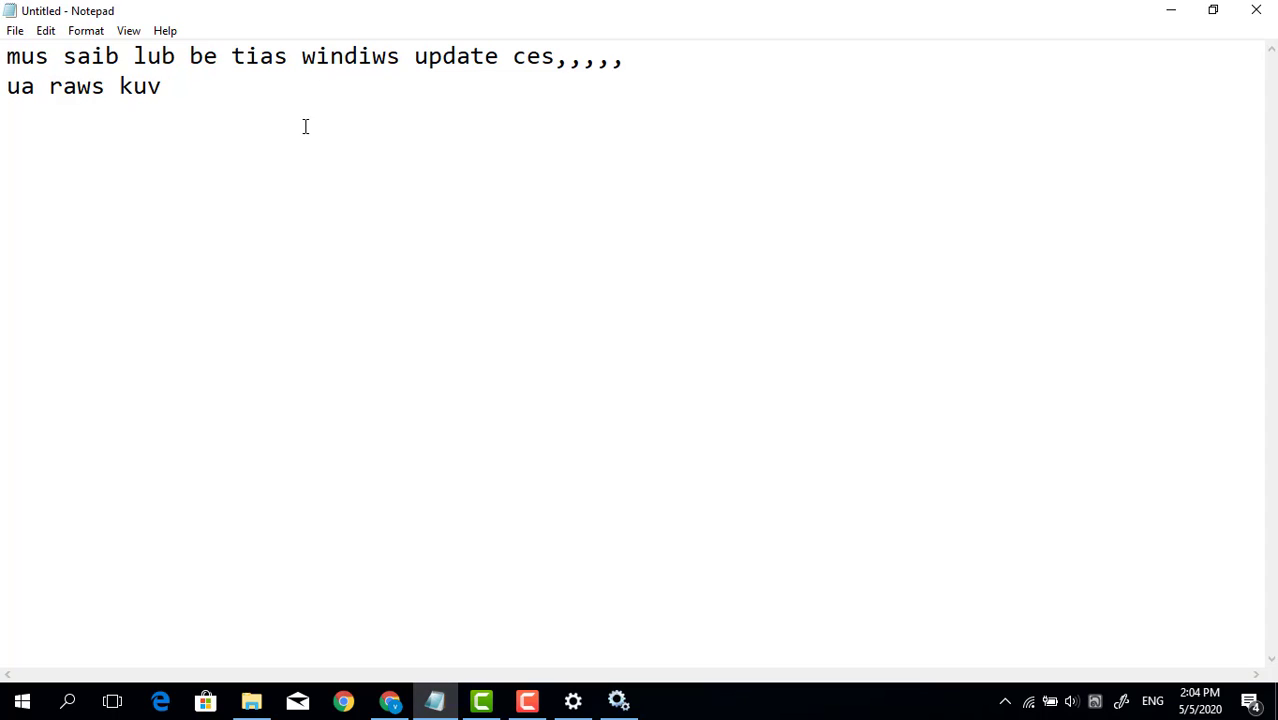
{"action": "left_click_drag", "start_coordinate": [303, 96], "coordinate": [2, 35]}
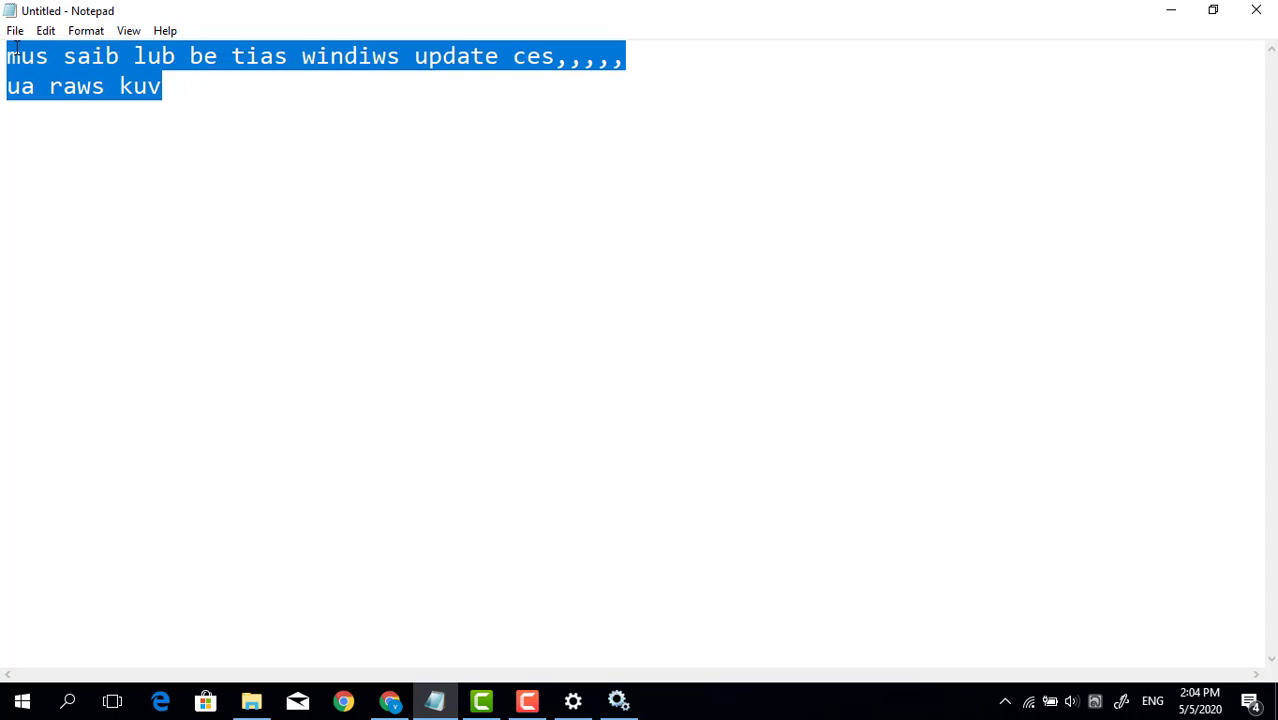
{"action": "type", "text": "chi"}
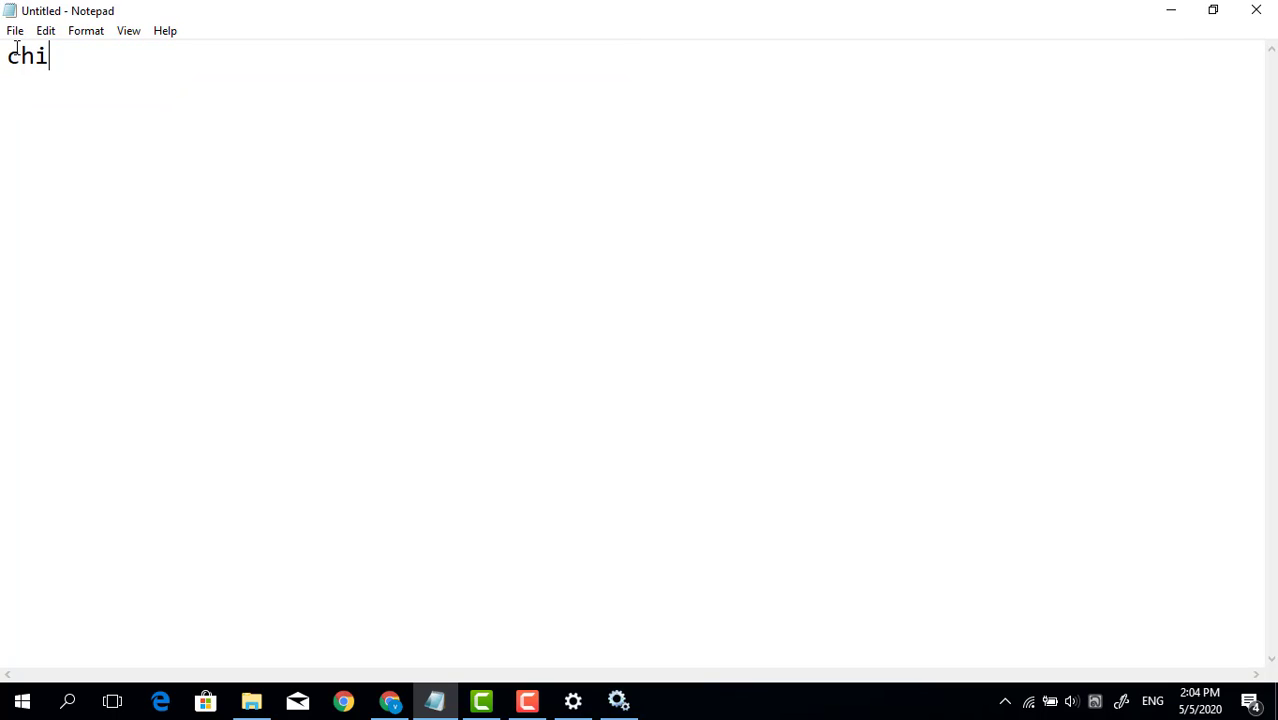
{"action": "type", "text": "t sab xis "}
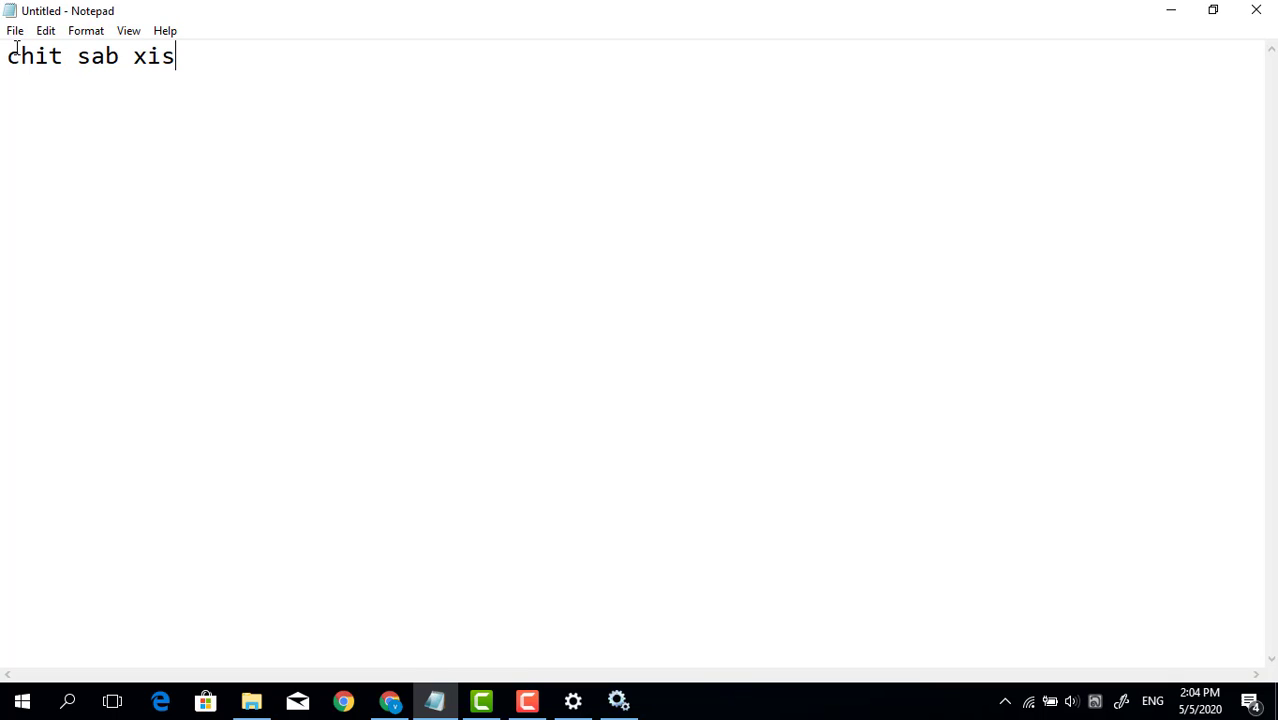
{"action": "type", "text": "nkag rau "}
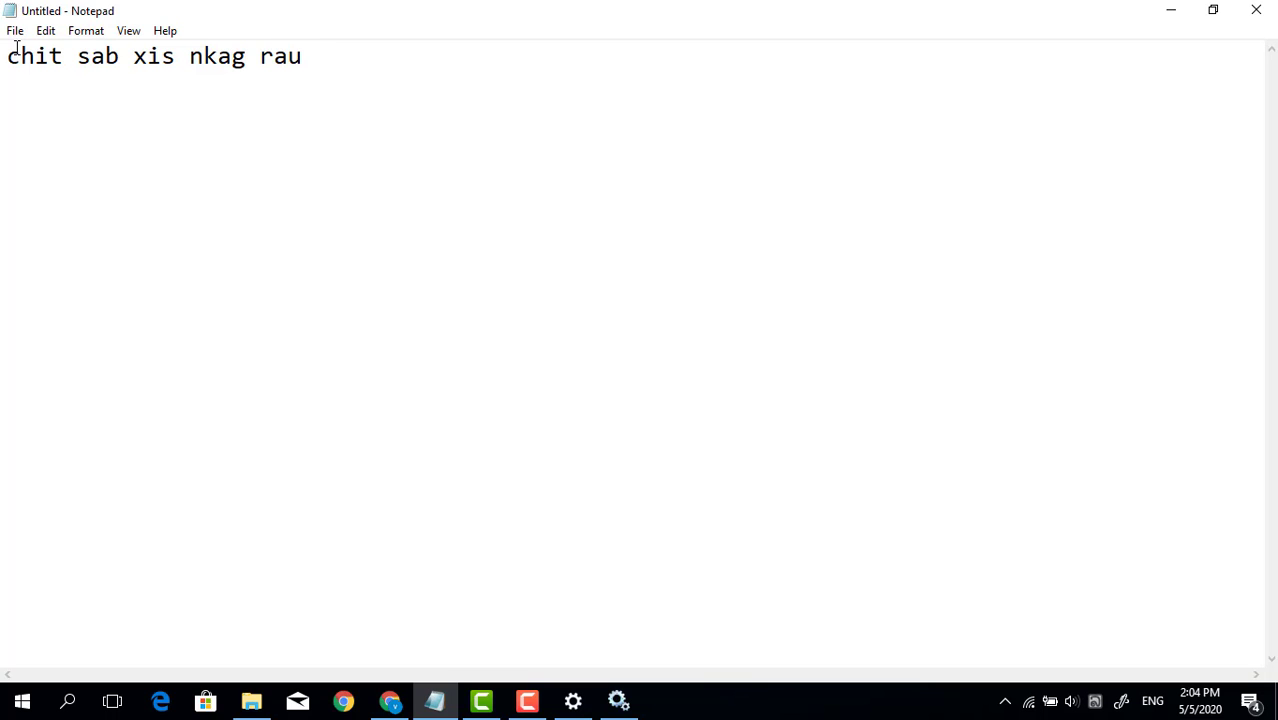
{"action": "type", "text": "propertie"}
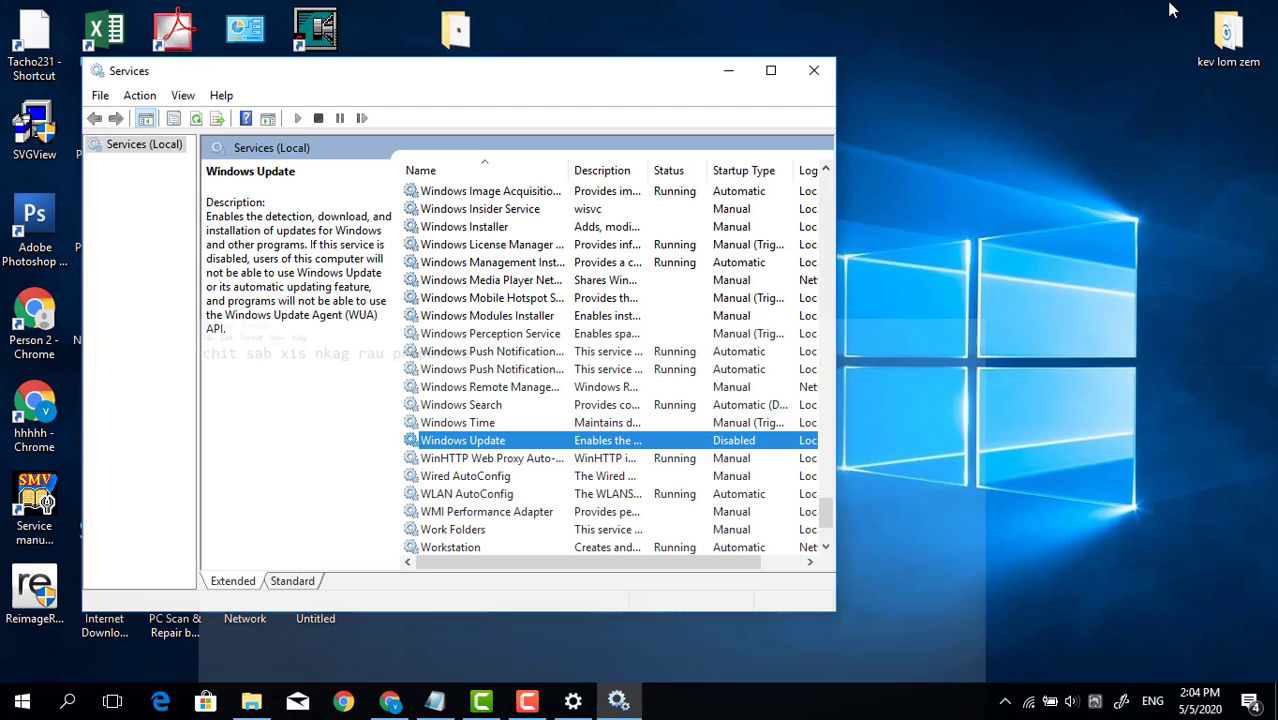
{"action": "left_click", "coordinate": [1185, 10]}
Set the Windows Update service's startup type to Manual in its properties and close the Services window
{"action": "right_click", "coordinate": [470, 447]}
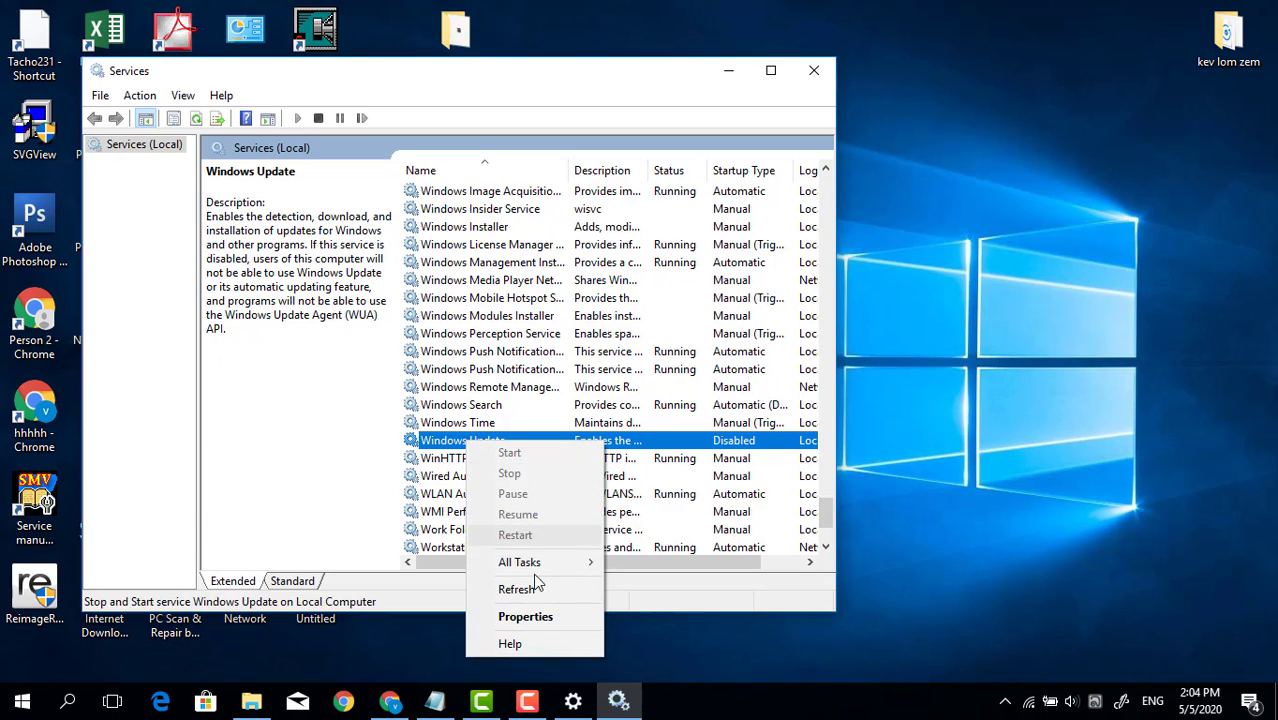
{"action": "left_click", "coordinate": [539, 617]}
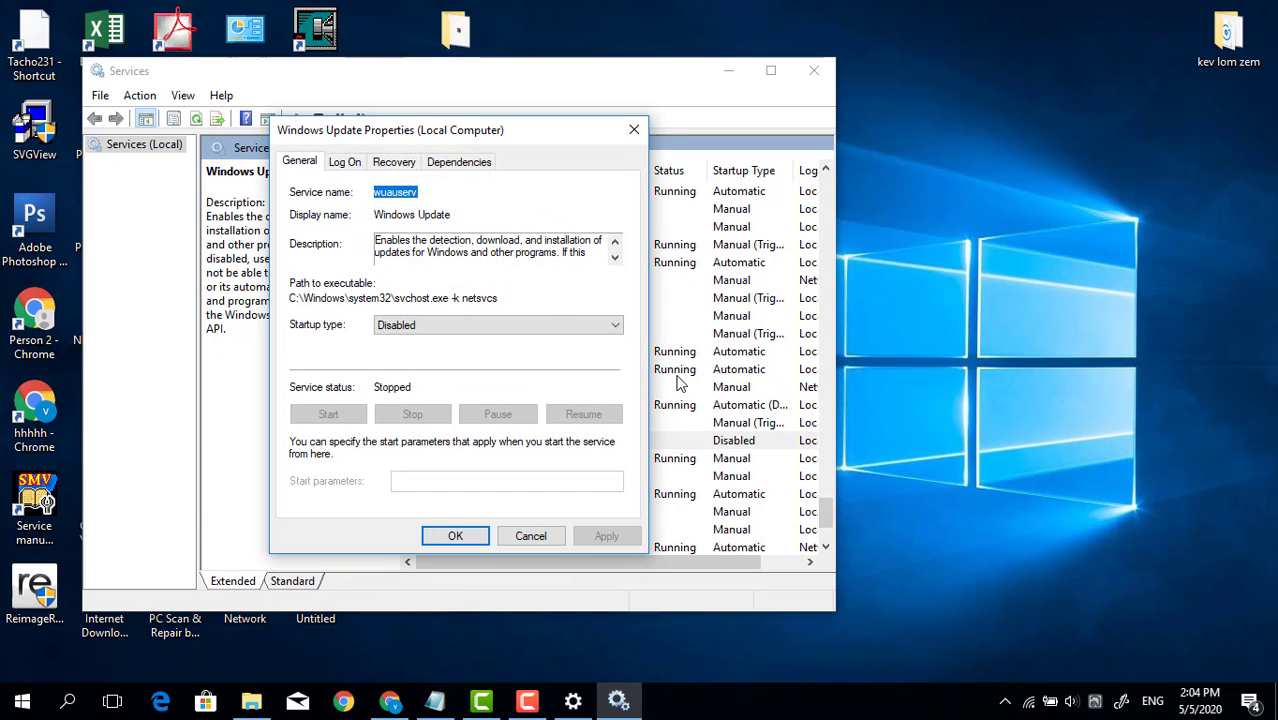
{"action": "left_click", "coordinate": [528, 338]}
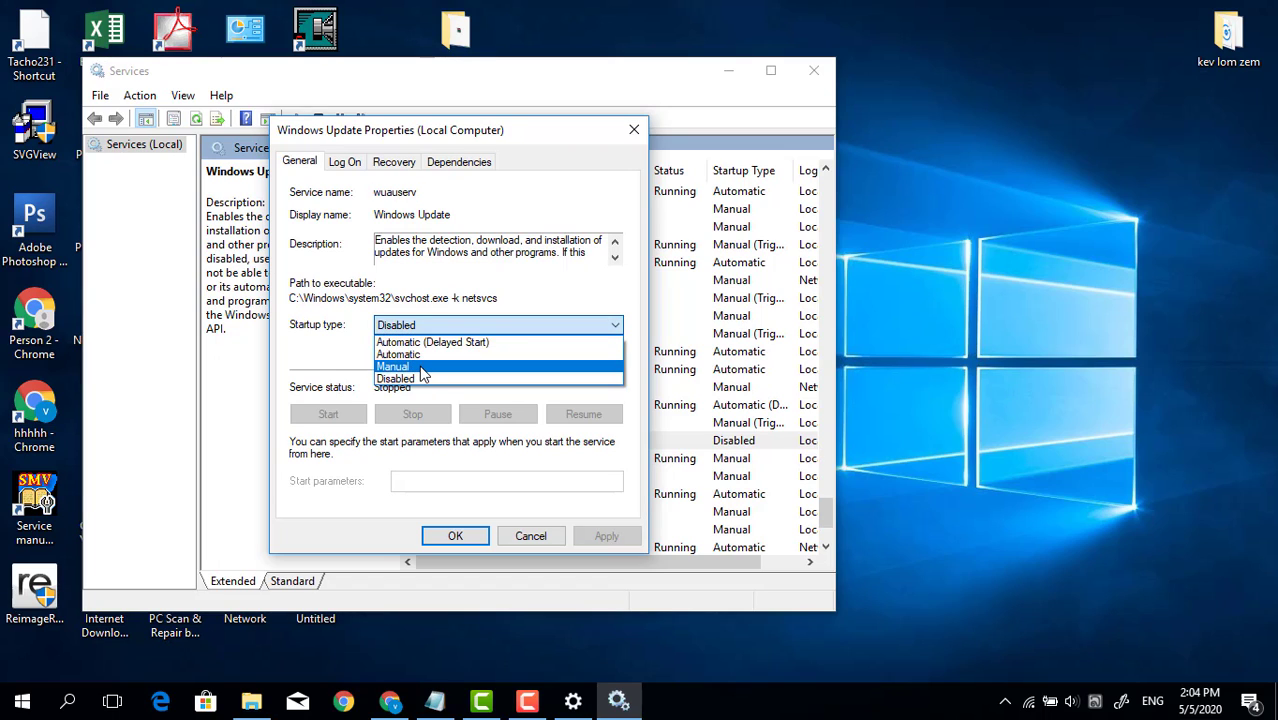
{"action": "left_click", "coordinate": [419, 366]}
{"action": "left_click", "coordinate": [455, 537]}
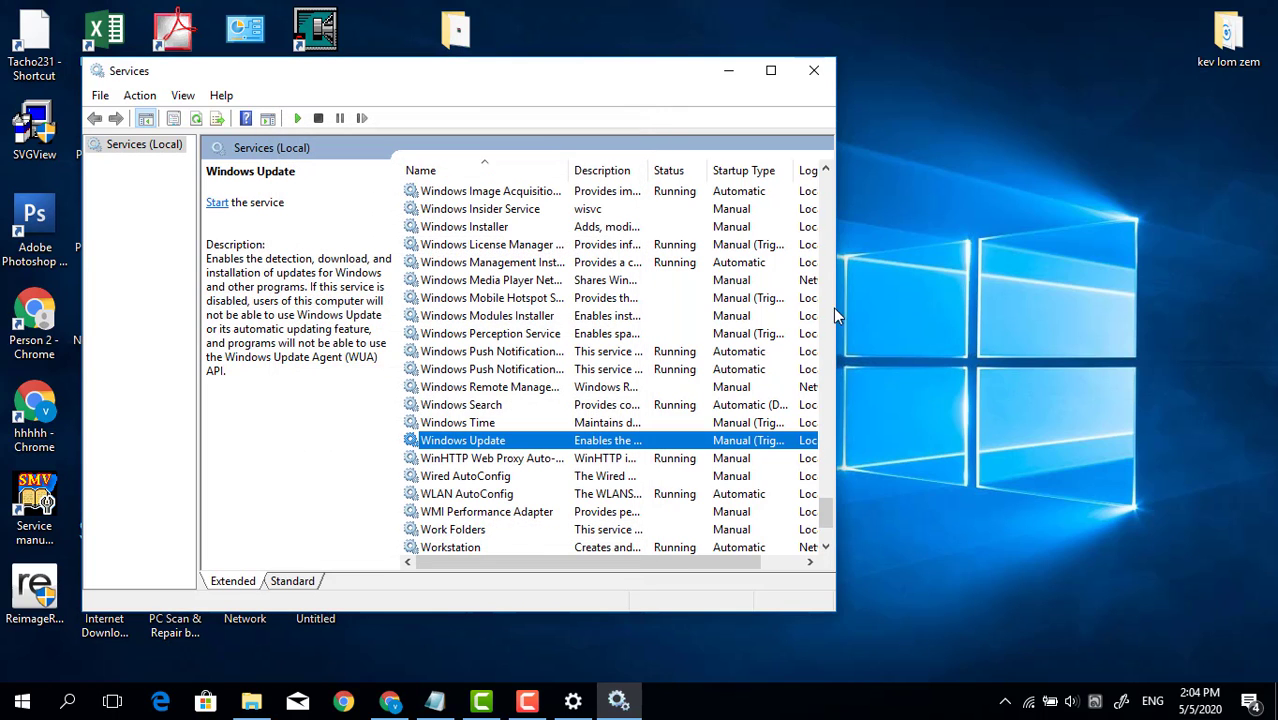
{"action": "left_click", "coordinate": [814, 71]}
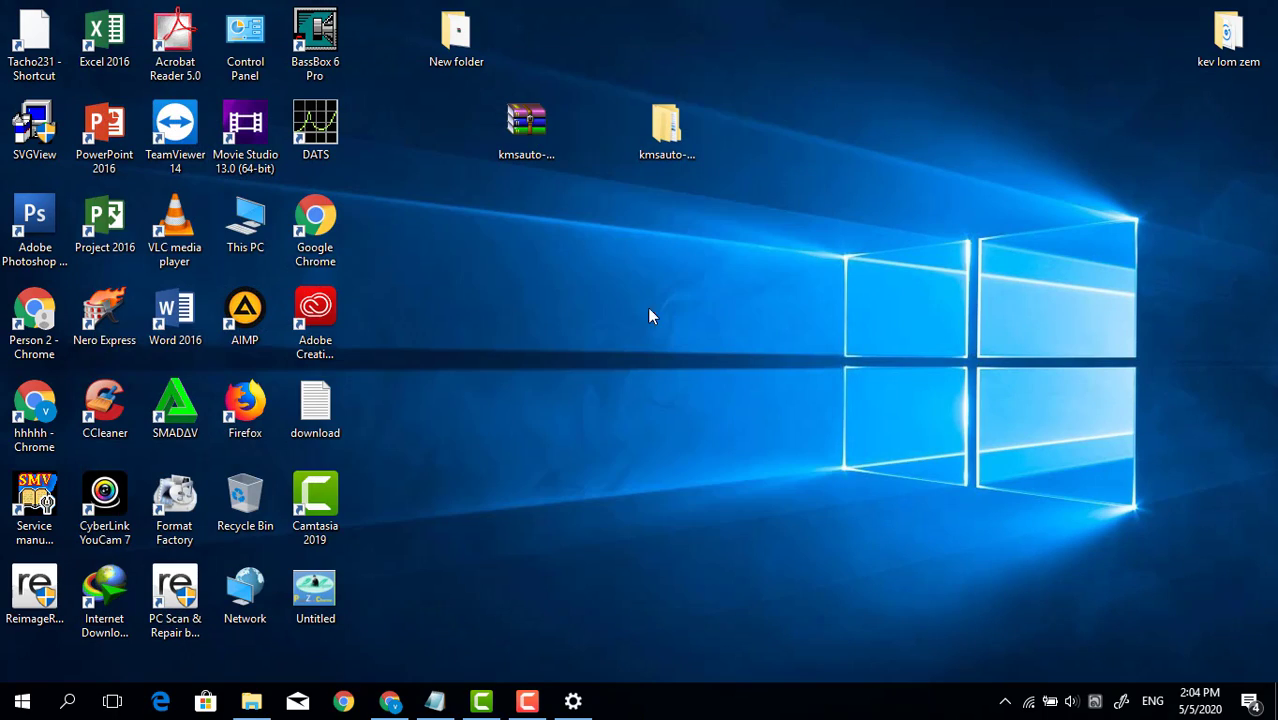
Switch to the Settings window and view the update status on the Windows Update page
{"action": "left_click", "coordinate": [573, 701]}
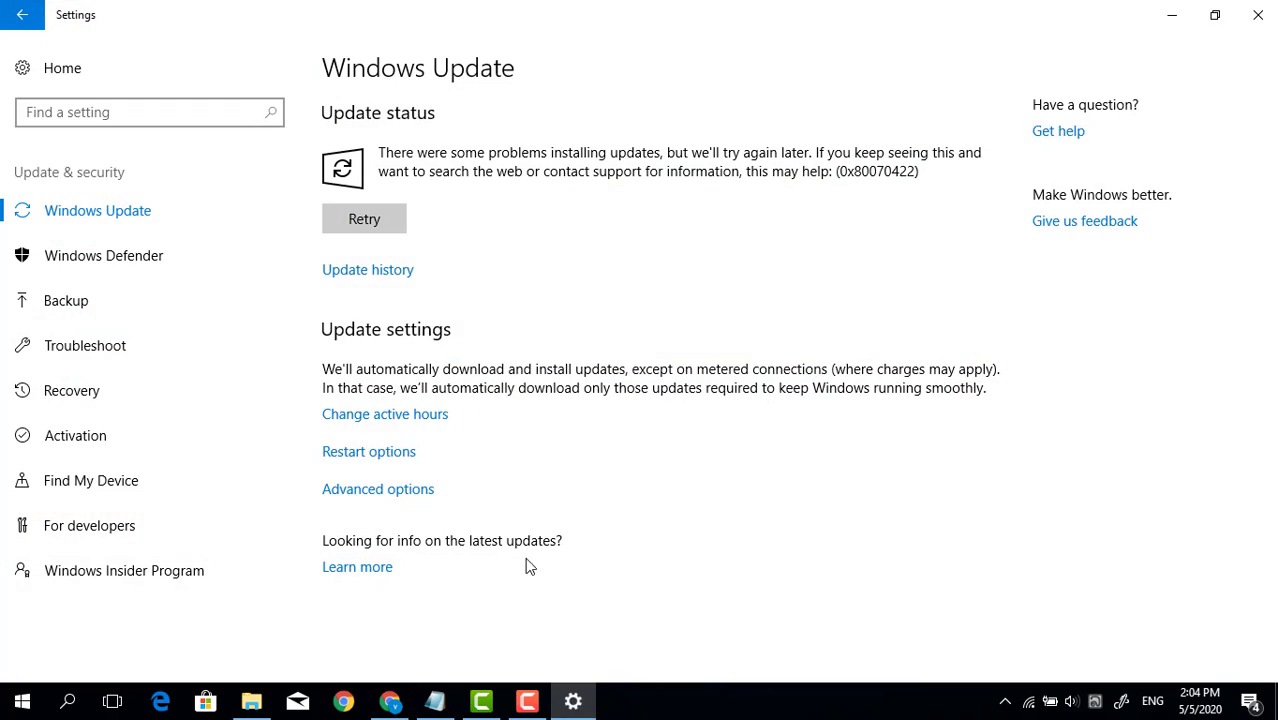
{"action": "left_click", "coordinate": [578, 712]}
{"action": "left_click", "coordinate": [583, 707]}
{"action": "left_click", "coordinate": [573, 701]}
Switch to Notepad, replace the note's text with "rov qab mus sim dua seb puas tau", and minimize the window
{"action": "left_click", "coordinate": [434, 701]}
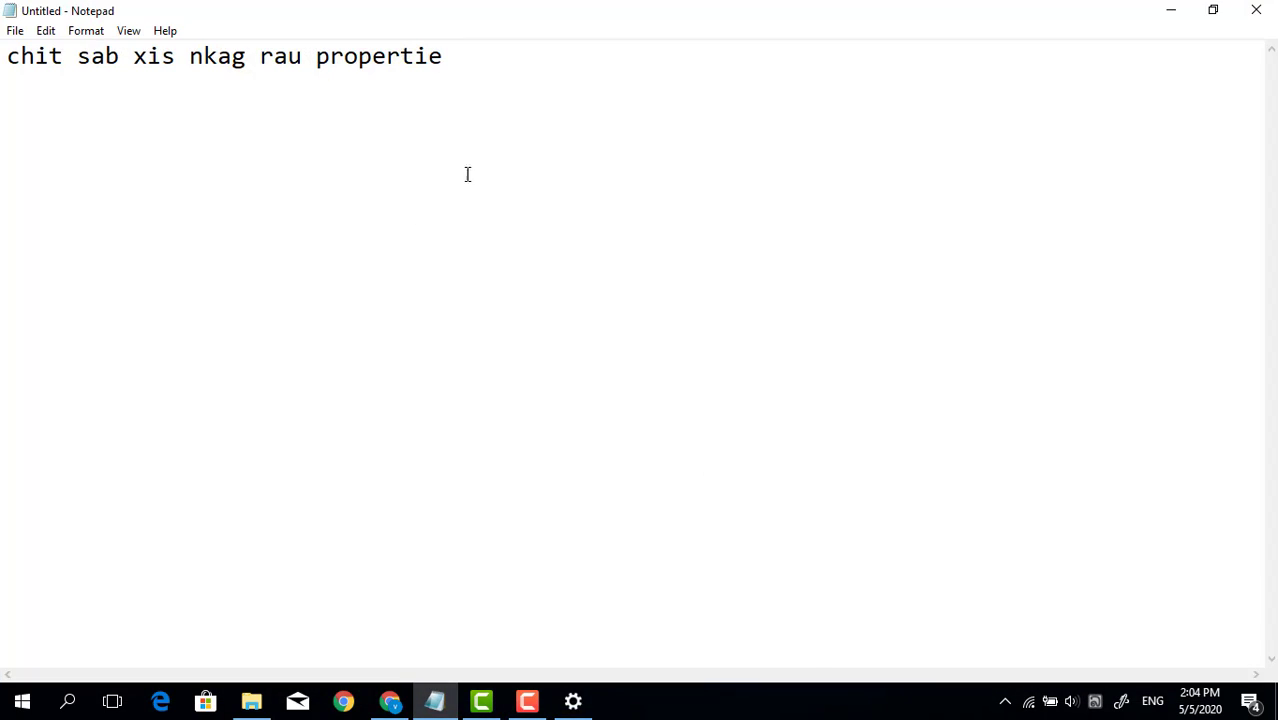
{"action": "left_click_drag", "start_coordinate": [485, 57], "coordinate": [12, 98]}
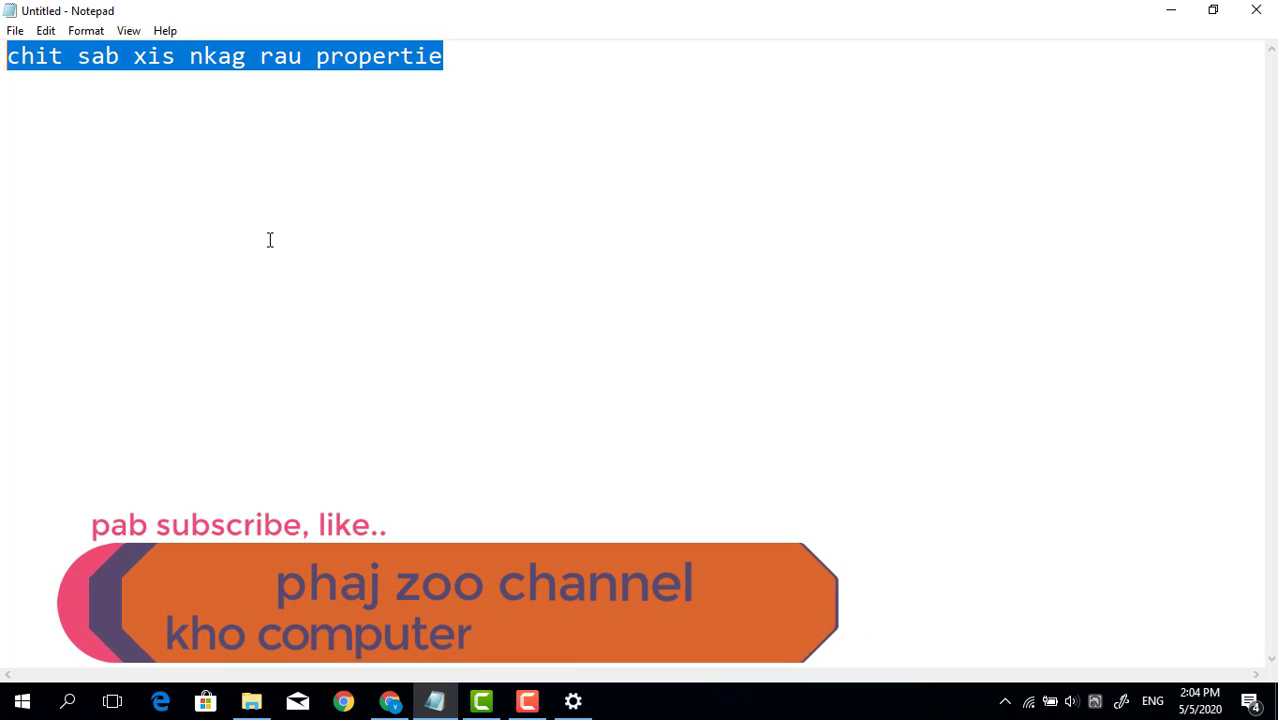
{"action": "type", "text": "rov "}
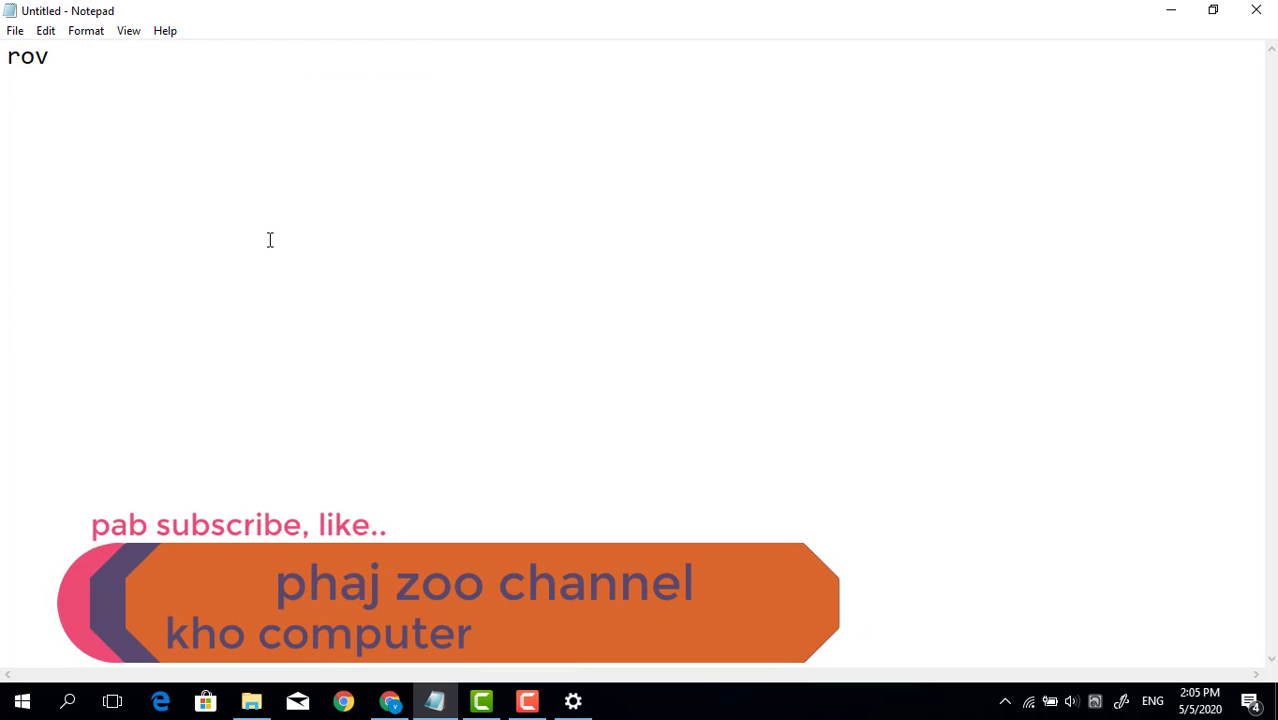
{"action": "type", "text": "qab mus "}
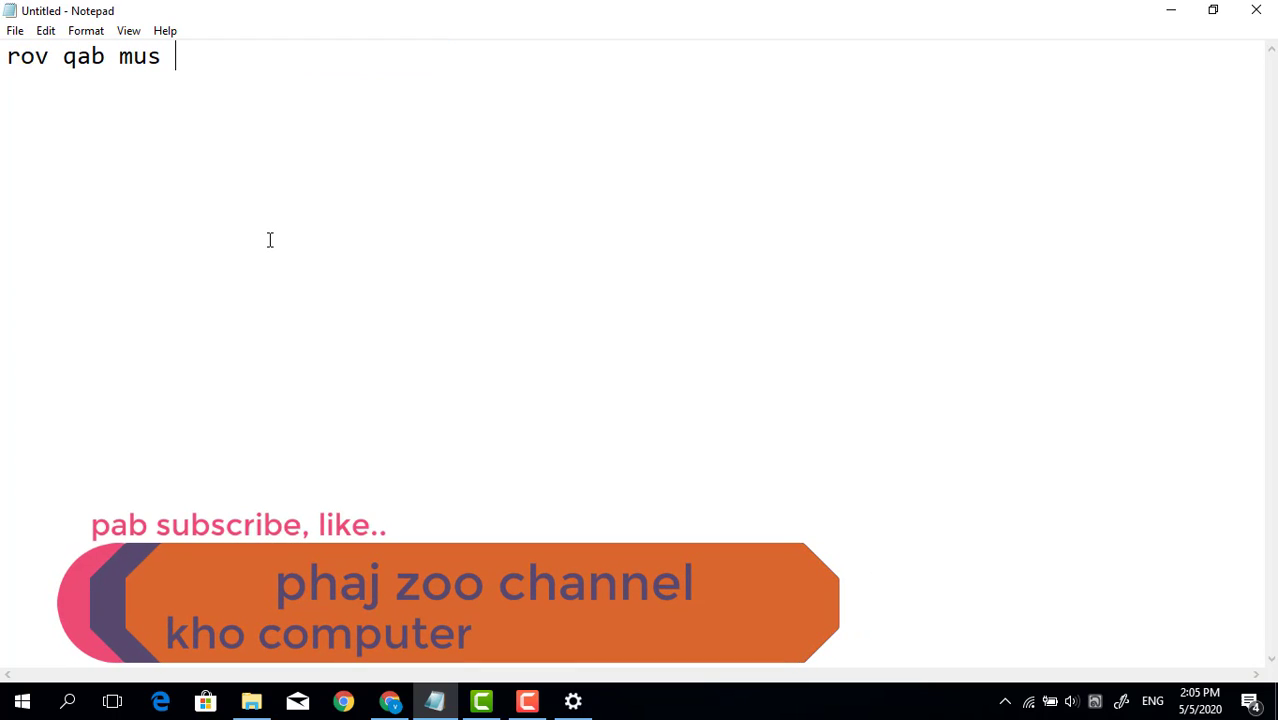
{"action": "type", "text": "sim "}
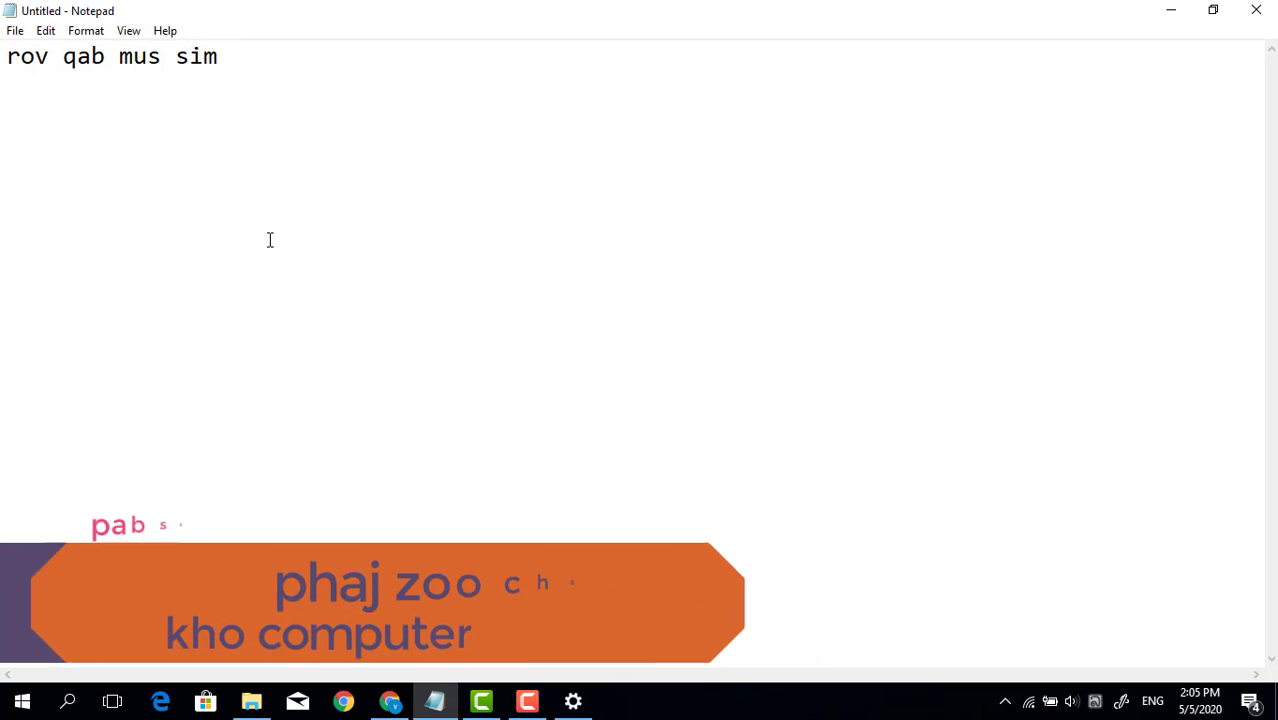
{"action": "type", "text": "dua "}
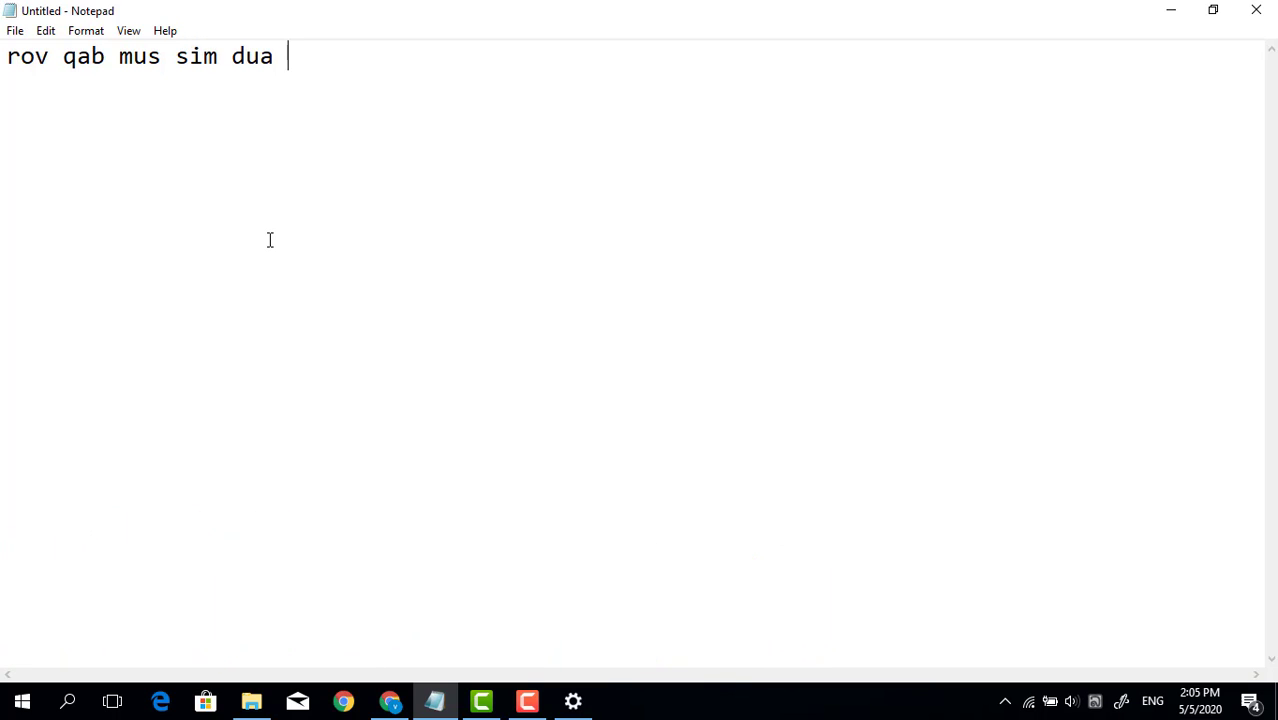
{"action": "type", "text": "seb puas"}
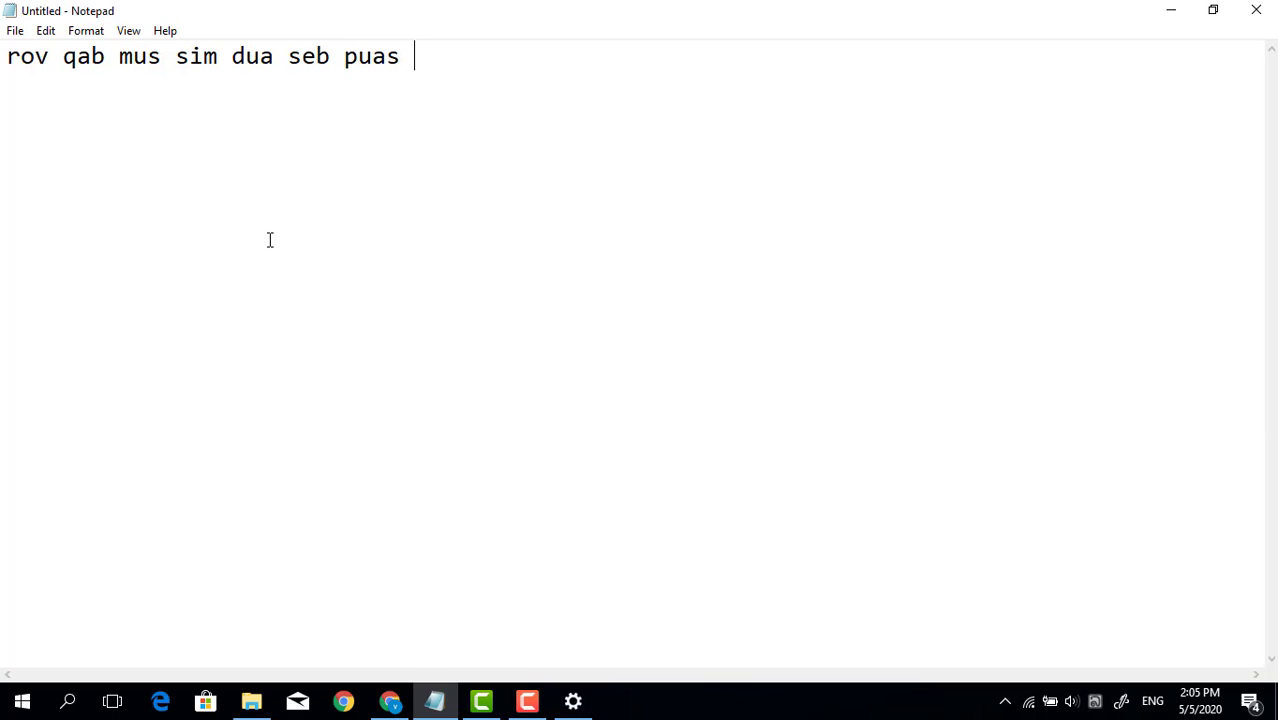
{"action": "type", "text": " tau"}
{"action": "left_click", "coordinate": [1170, 10]}
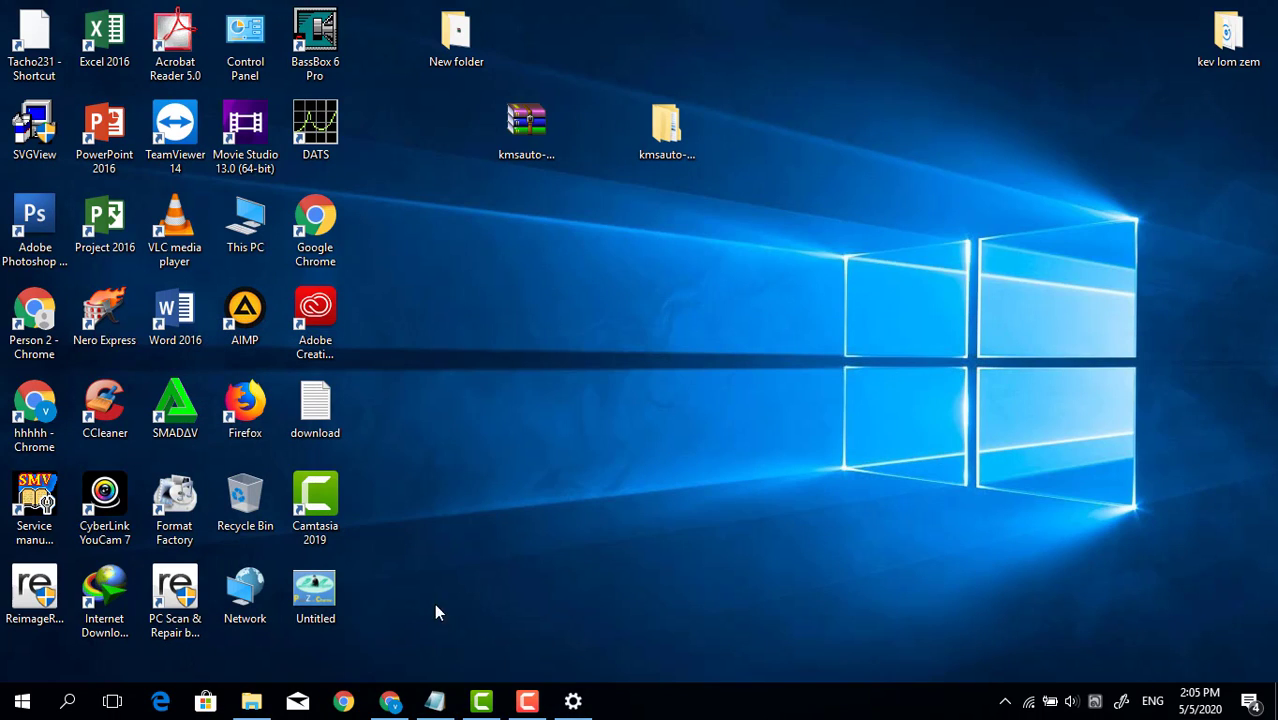
Switch to the Settings window and retry the failed update on the Windows Update page
{"action": "left_click", "coordinate": [571, 703]}
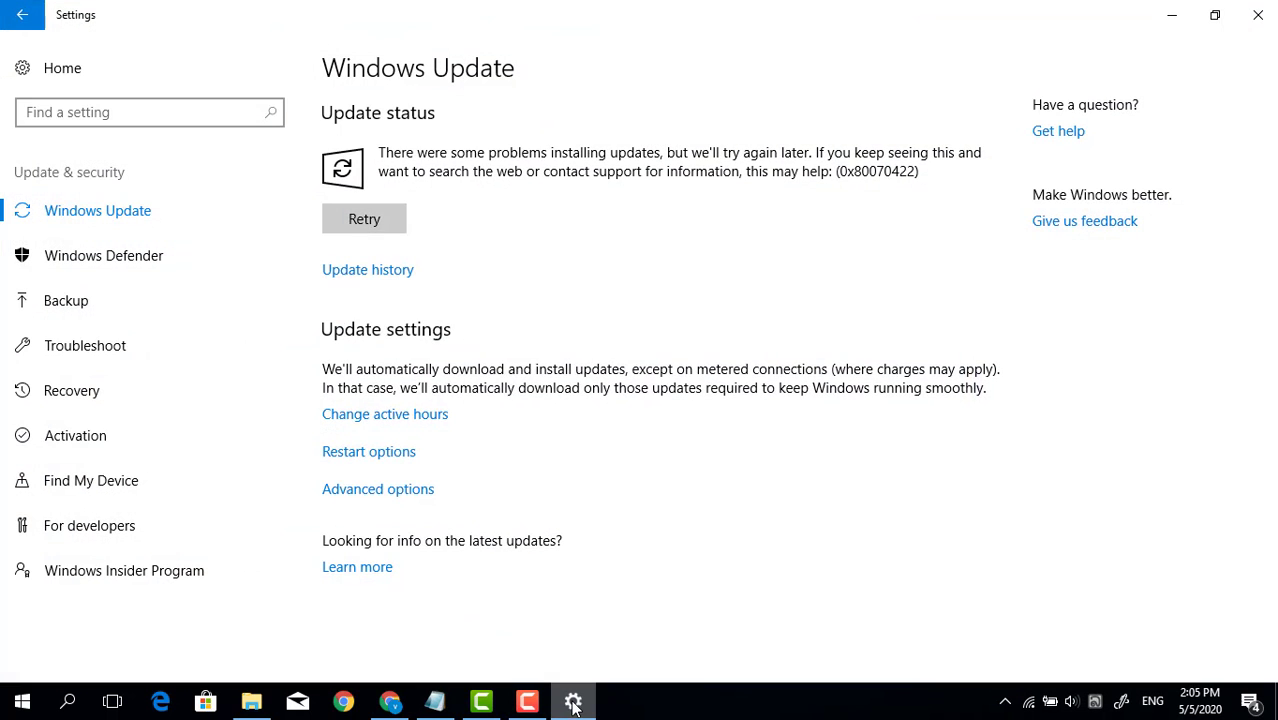
{"action": "left_click", "coordinate": [364, 219]}
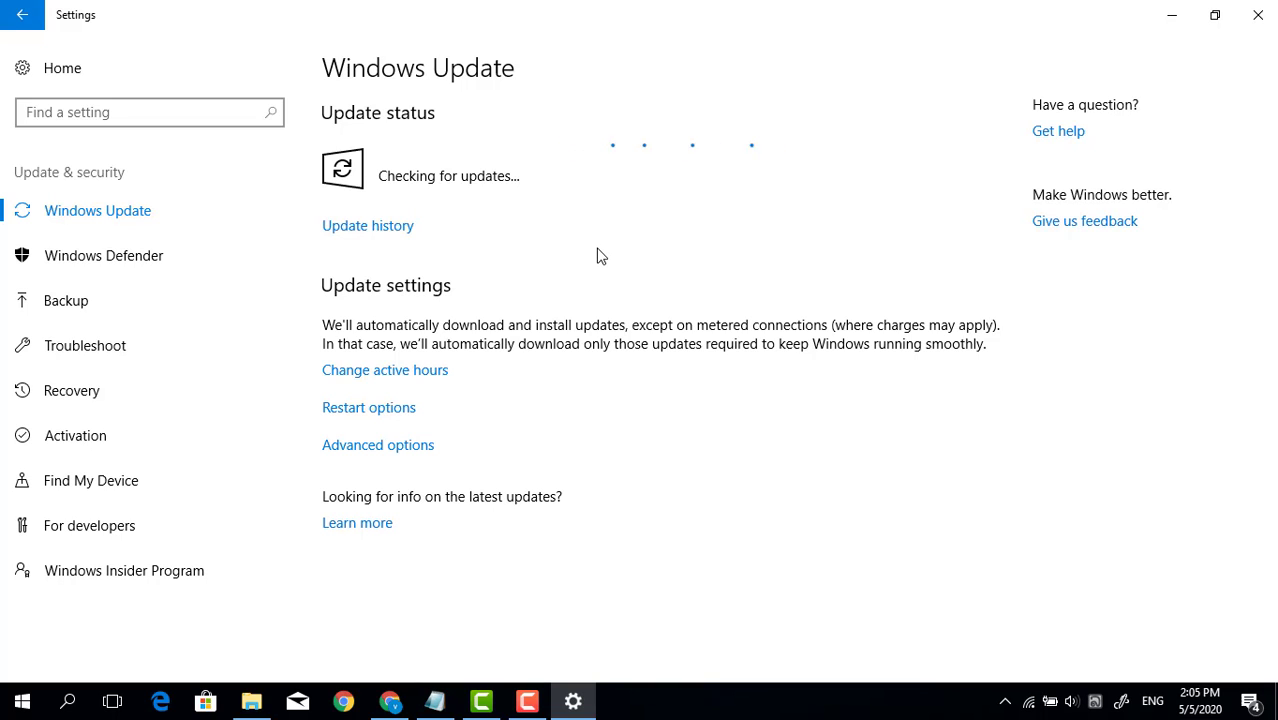
Bring up Notepad as a smaller, non-maximized window and place it just below the update status in Settings
{"action": "left_click", "coordinate": [435, 700]}
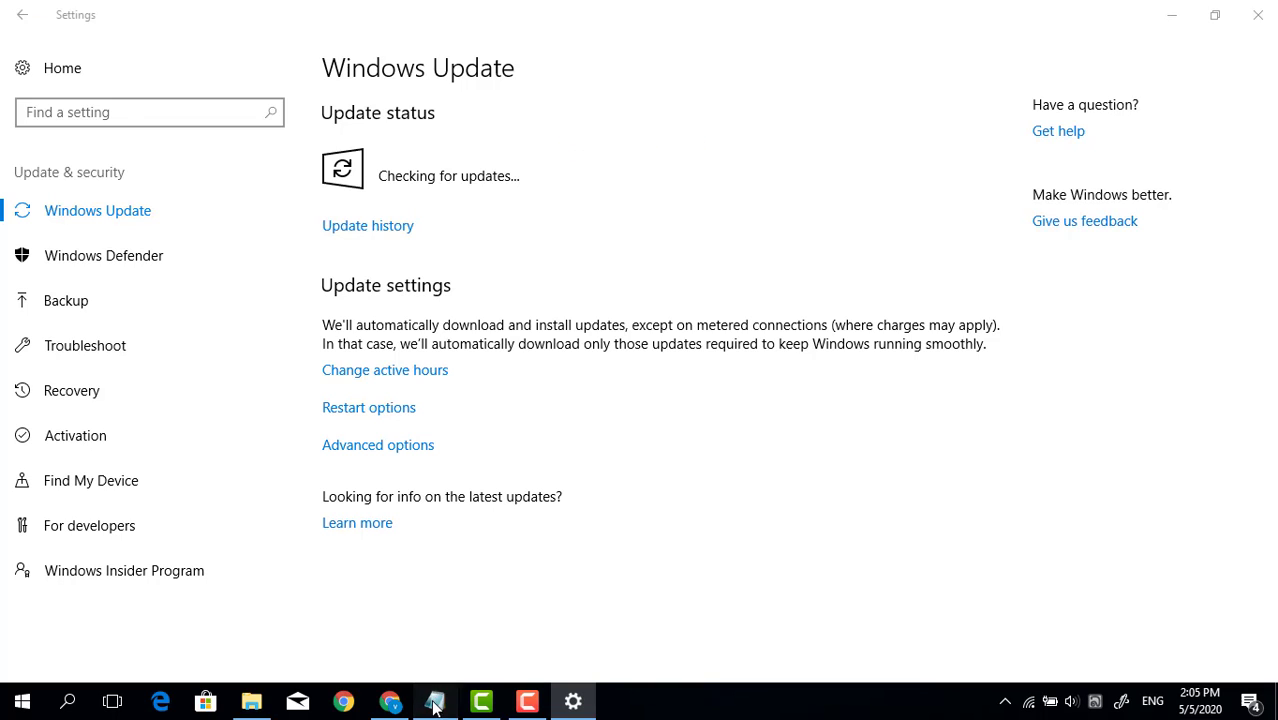
{"action": "left_click", "coordinate": [1213, 12]}
{"action": "left_click_drag", "start_coordinate": [716, 186], "coordinate": [827, 262]}
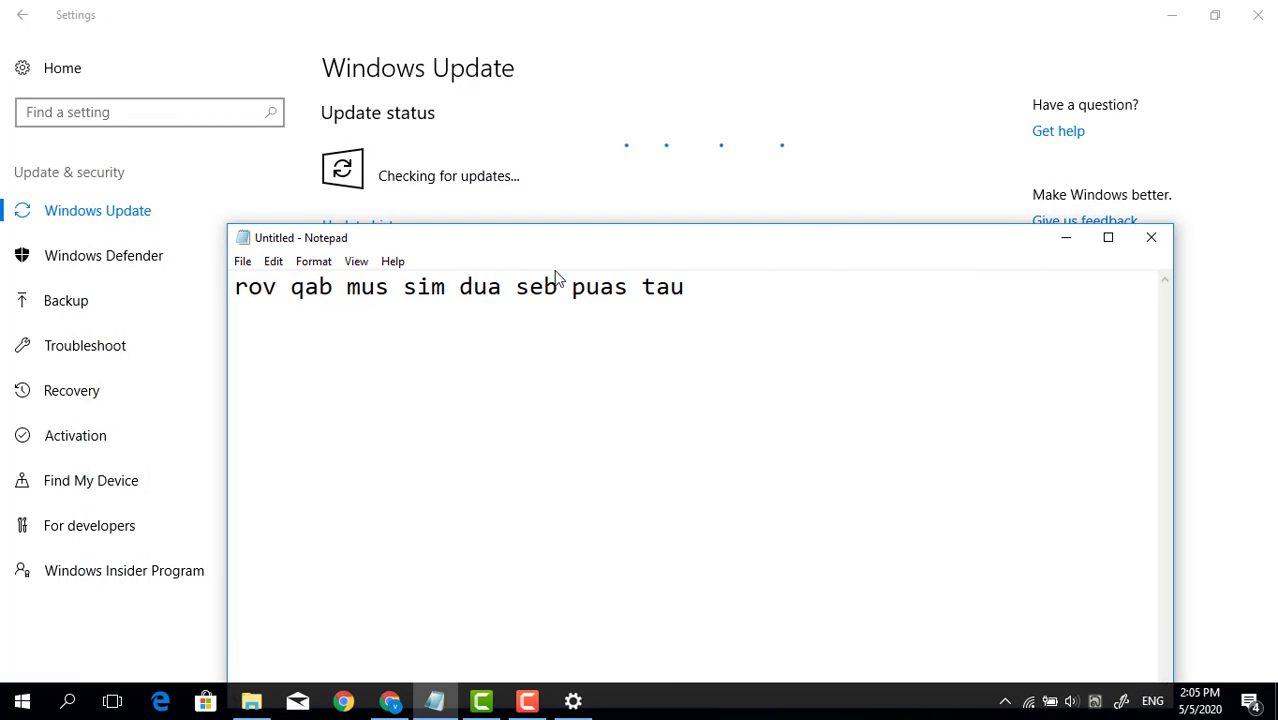
{"action": "left_click_drag", "start_coordinate": [229, 226], "coordinate": [558, 384]}
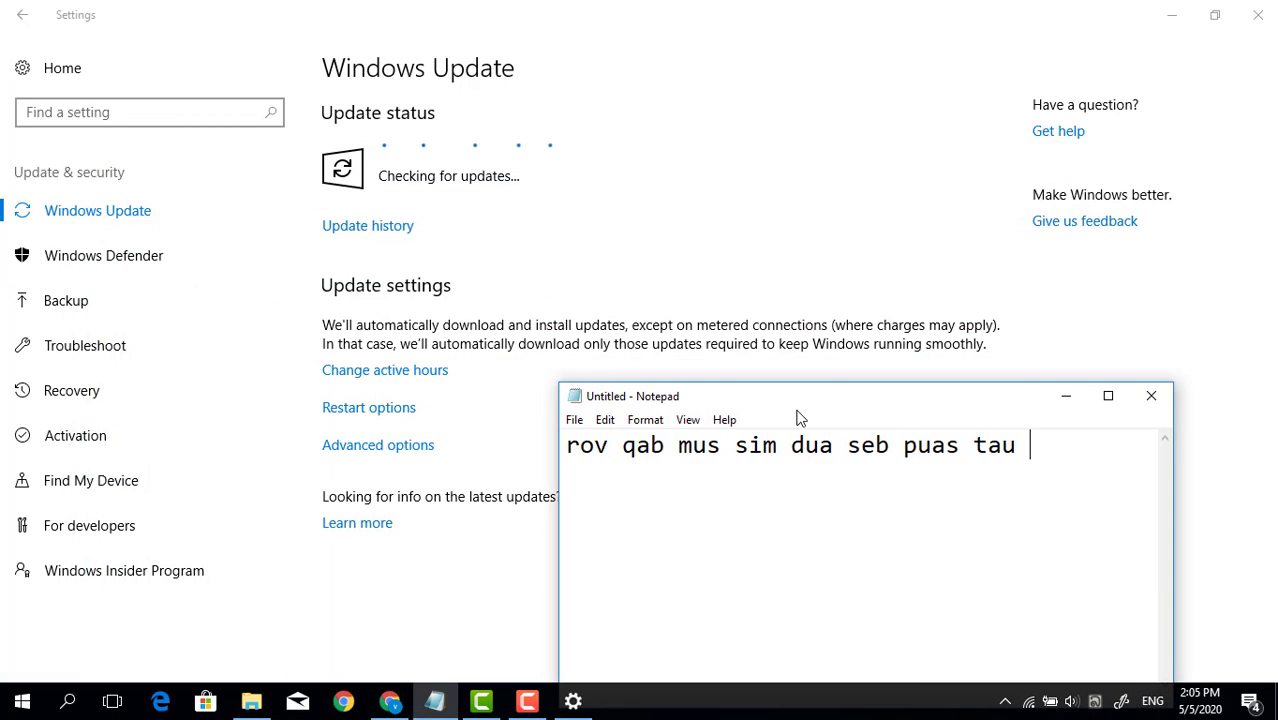
{"action": "left_click_drag", "start_coordinate": [800, 418], "coordinate": [528, 320]}
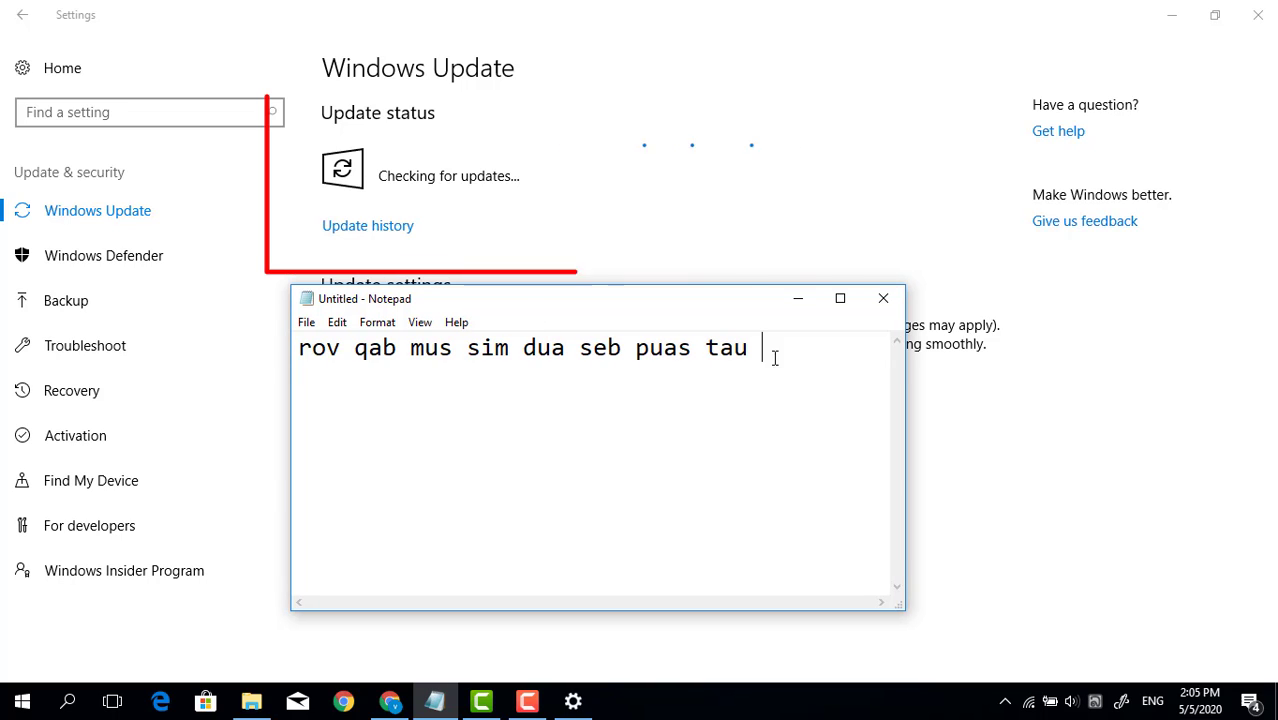
Replace the note's text with "tos ib pliag....." and start a new line
{"action": "left_click_drag", "start_coordinate": [774, 358], "coordinate": [285, 362]}
{"action": "type", "text": "t"}
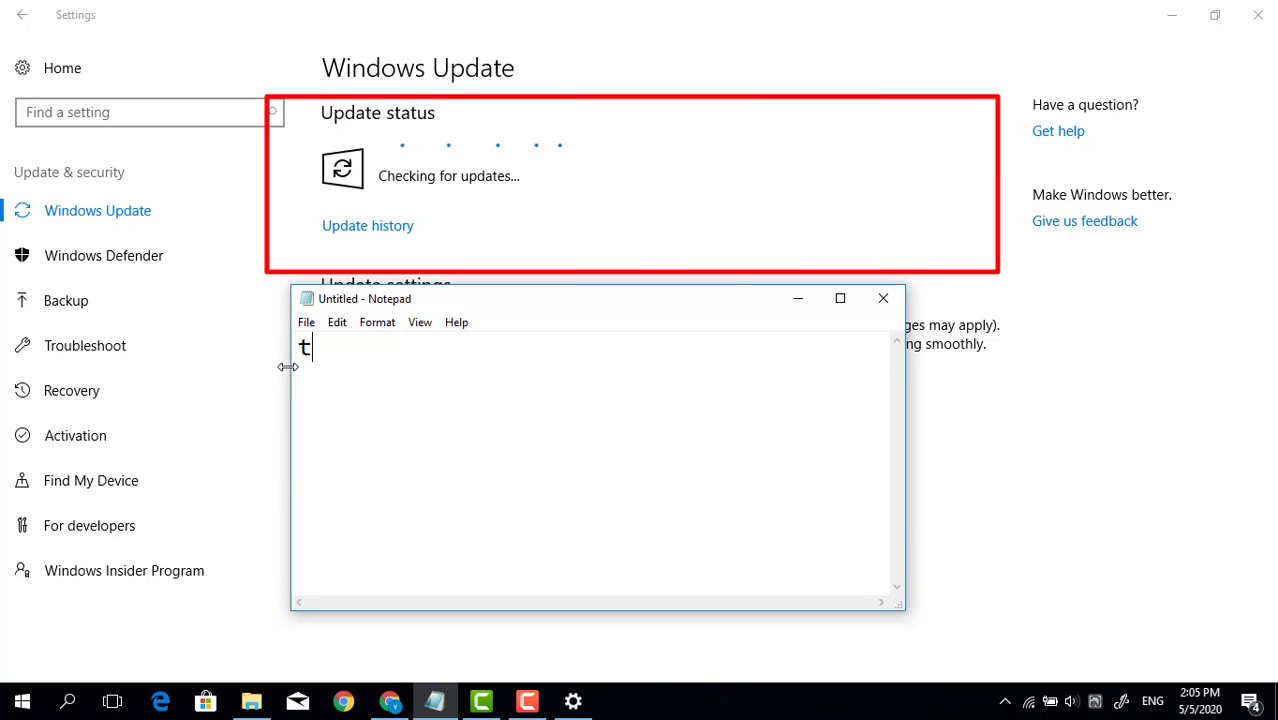
{"action": "type", "text": "os i"}
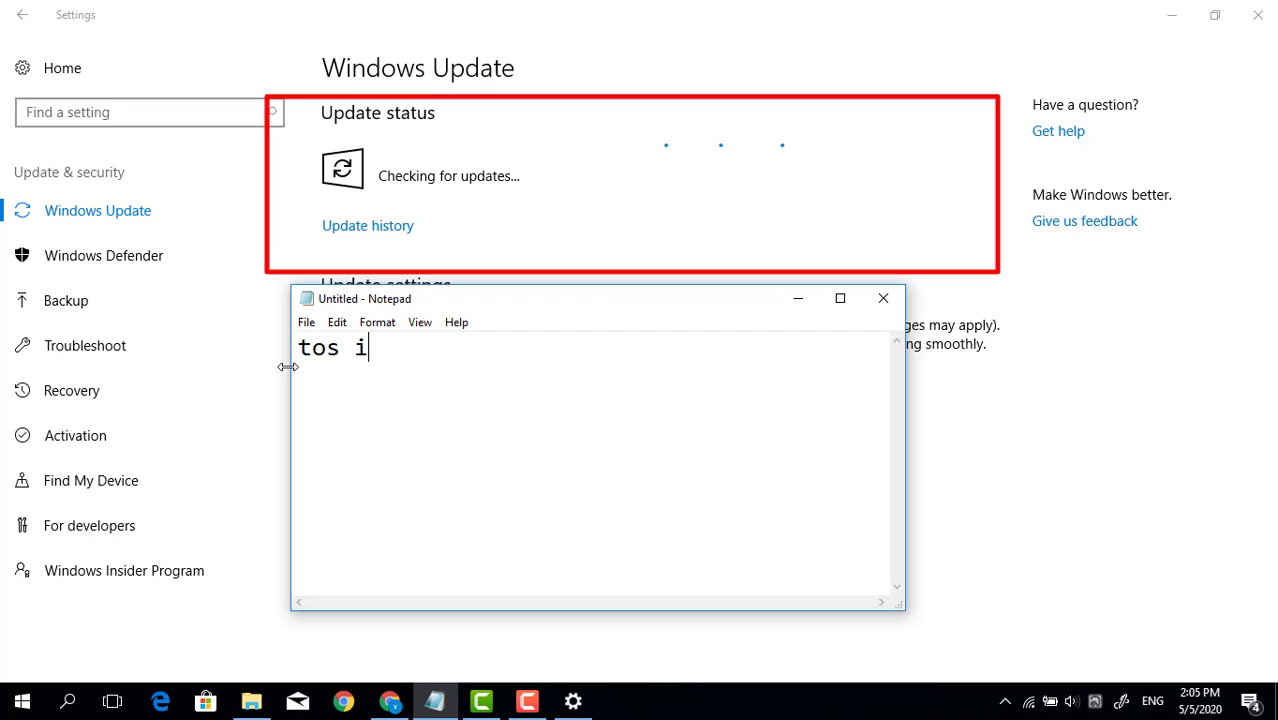
{"action": "type", "text": "v"}
{"action": "type", "text": "b "}
{"action": "type", "text": "plig"}
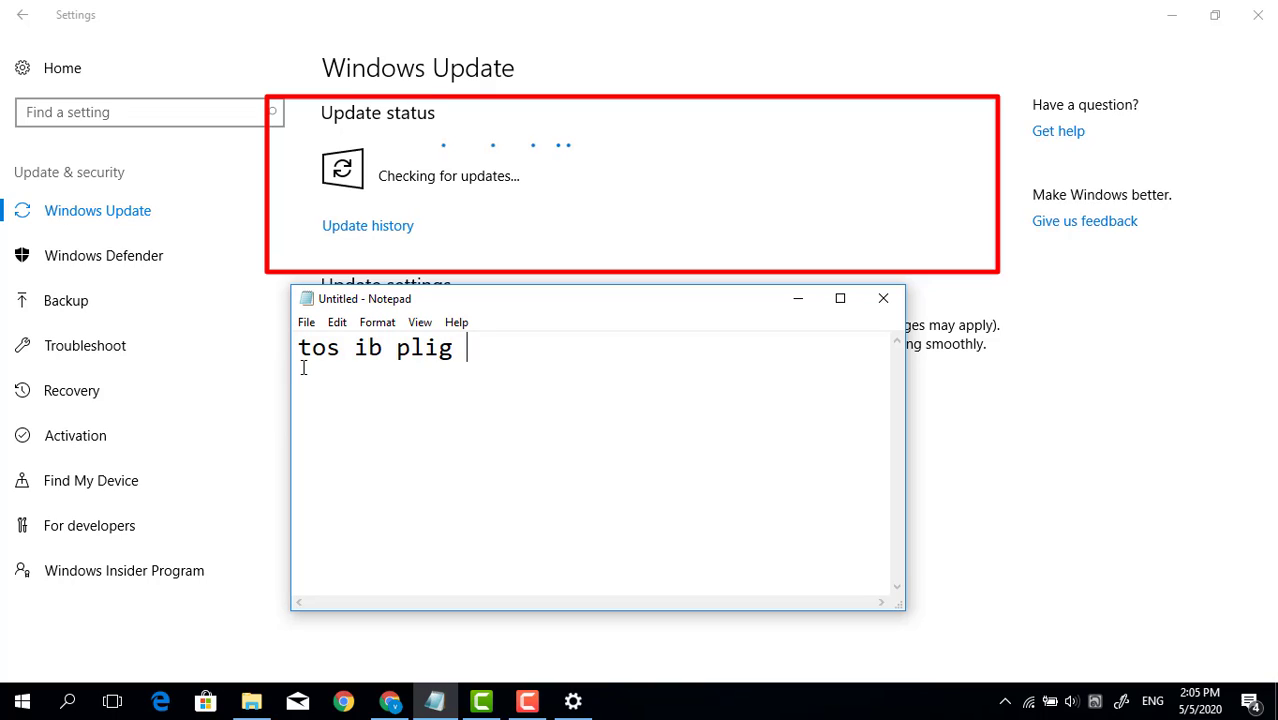
{"action": "key", "text": "BackSpace"}
{"action": "key", "text": "BackSpace"}
{"action": "type", "text": "ag....."}
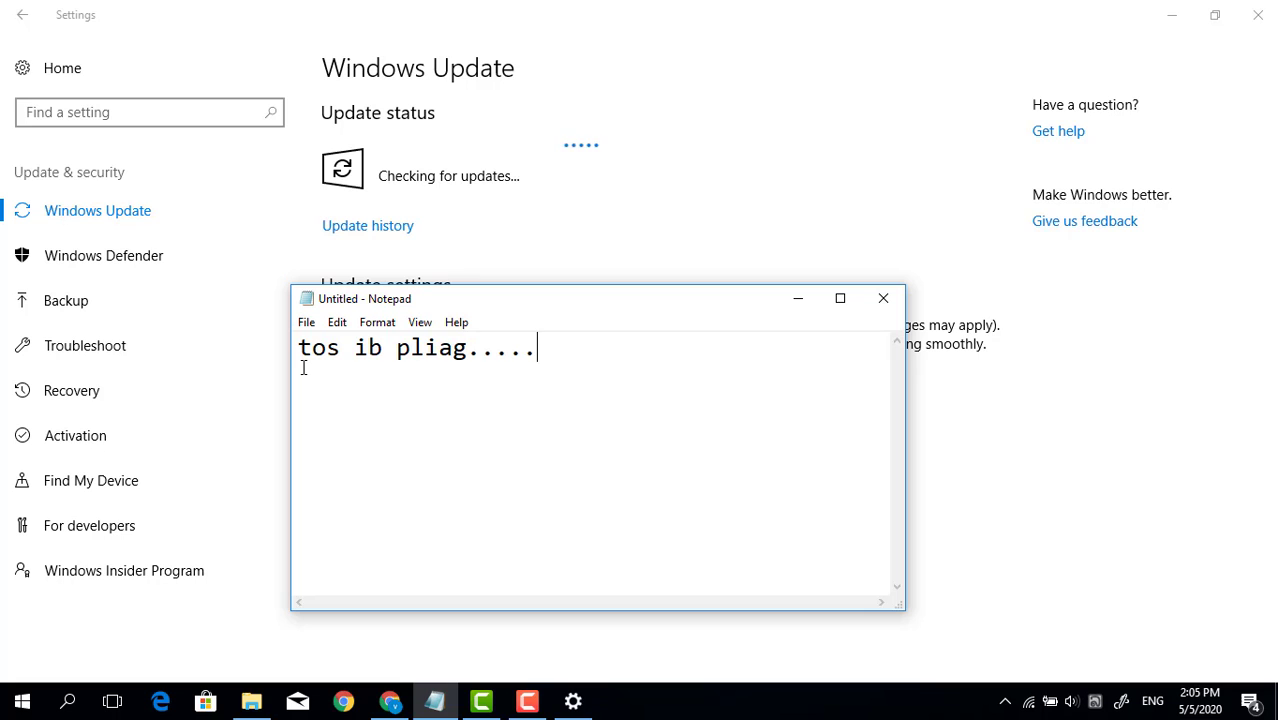
{"action": "key", "text": "Return"}
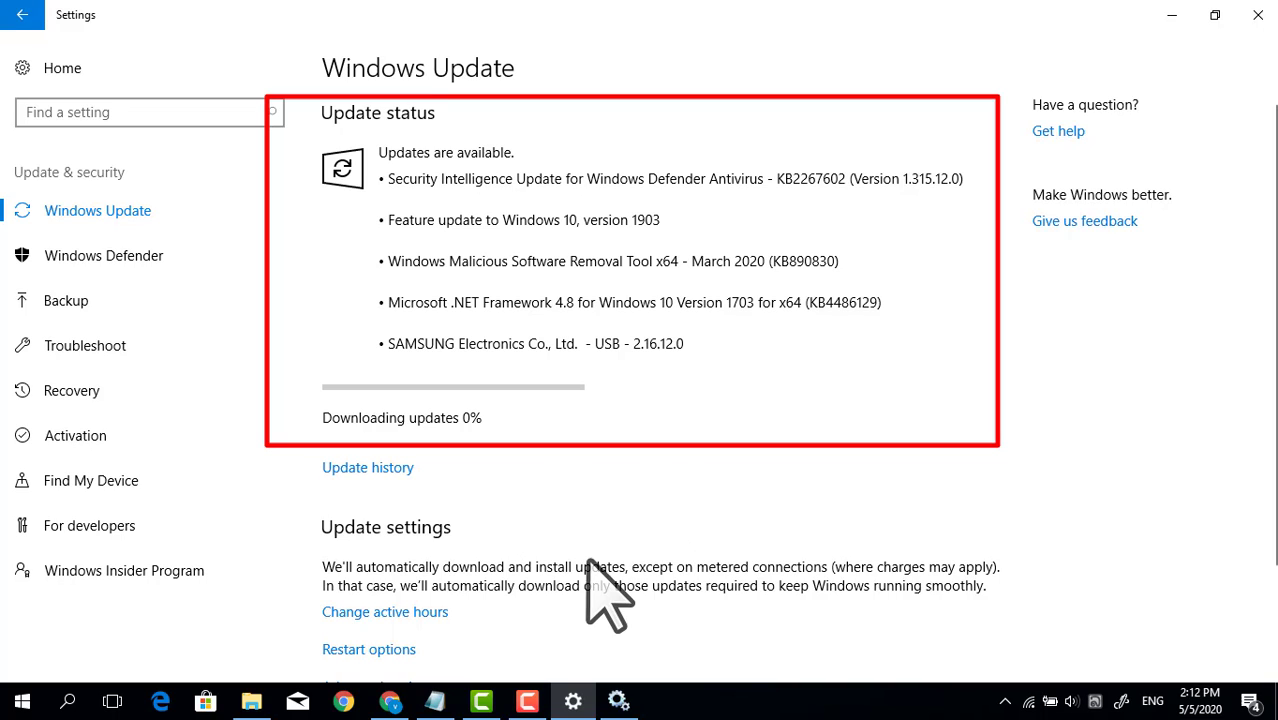
Move the Notepad window below the update download progress and replace its text with "thaum tawm li no ces tau lawm nawj...."
{"action": "left_click", "coordinate": [434, 701]}
{"action": "left_click_drag", "start_coordinate": [875, 303], "coordinate": [735, 466]}
{"action": "left_click_drag", "start_coordinate": [903, 540], "coordinate": [171, 471]}
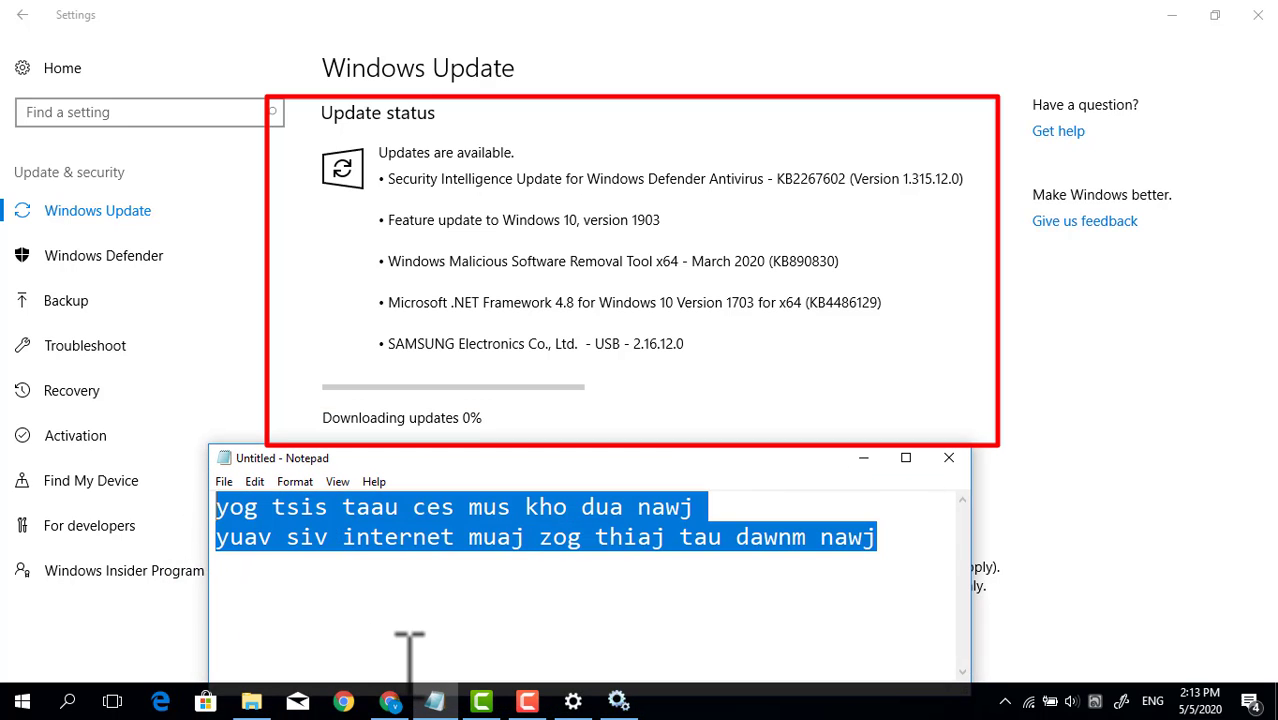
{"action": "type", "text": "thaum"}
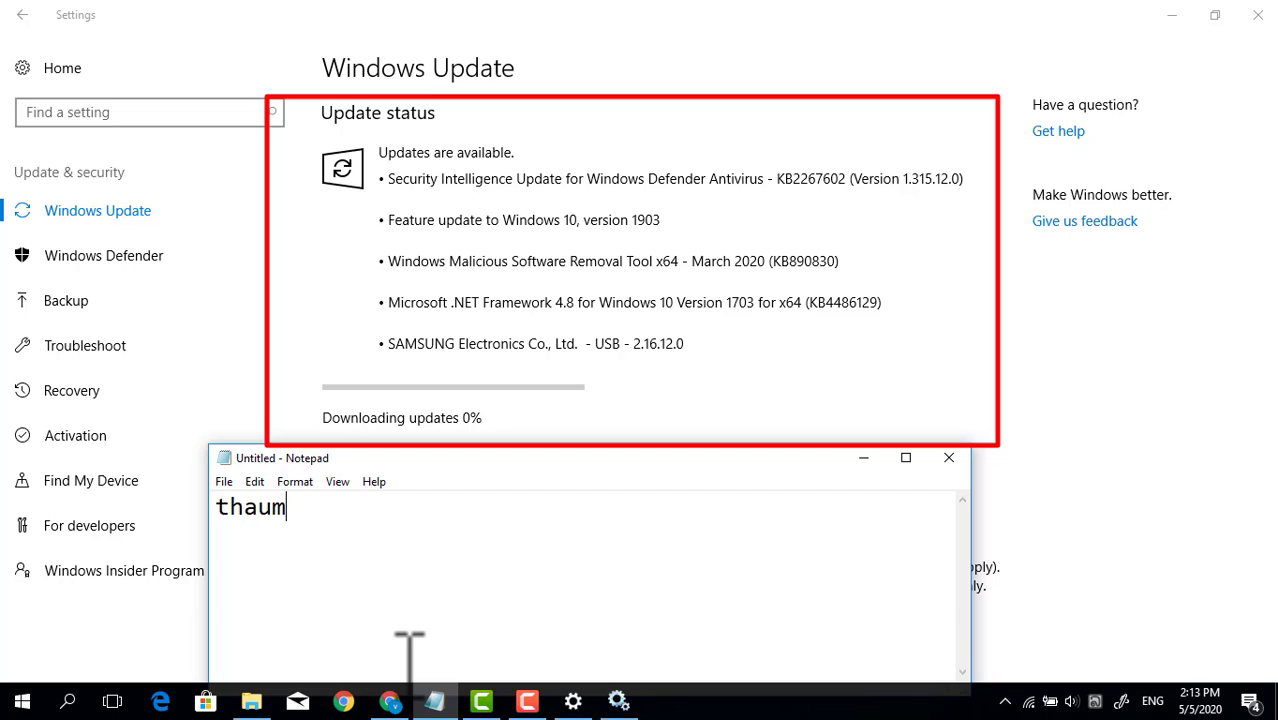
{"action": "type", "text": " tawm li no "}
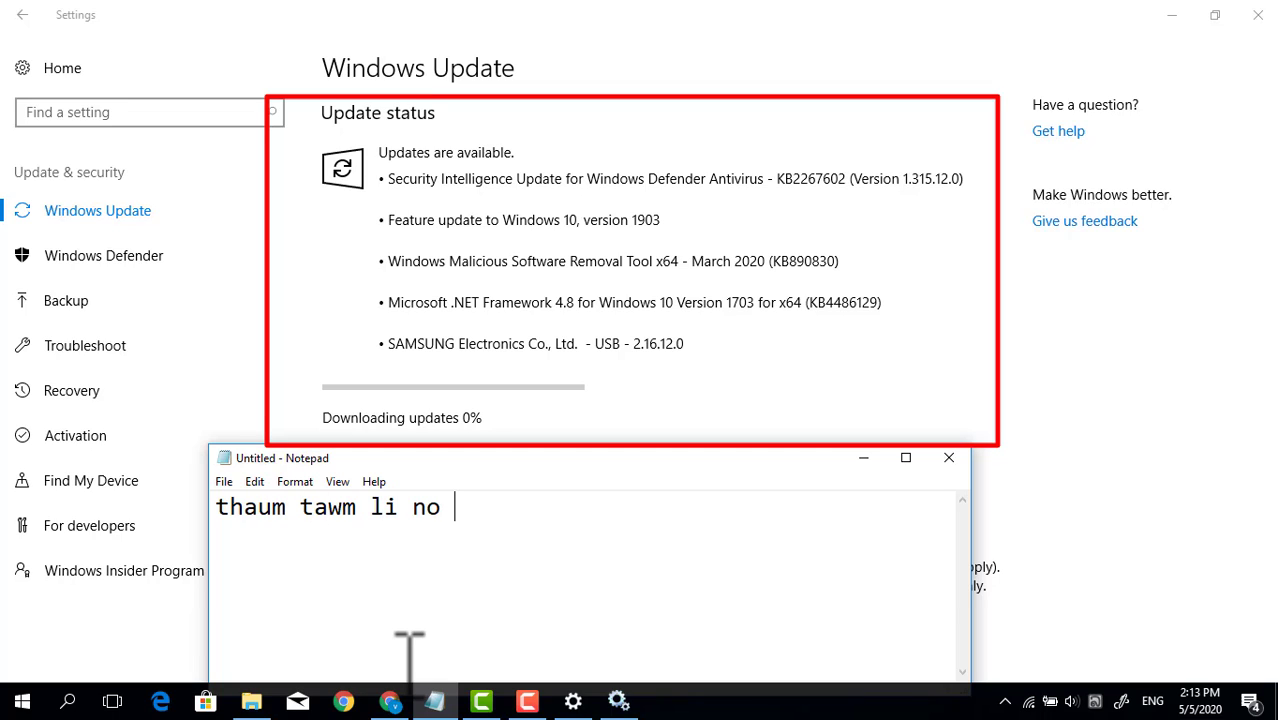
{"action": "type", "text": "ces "}
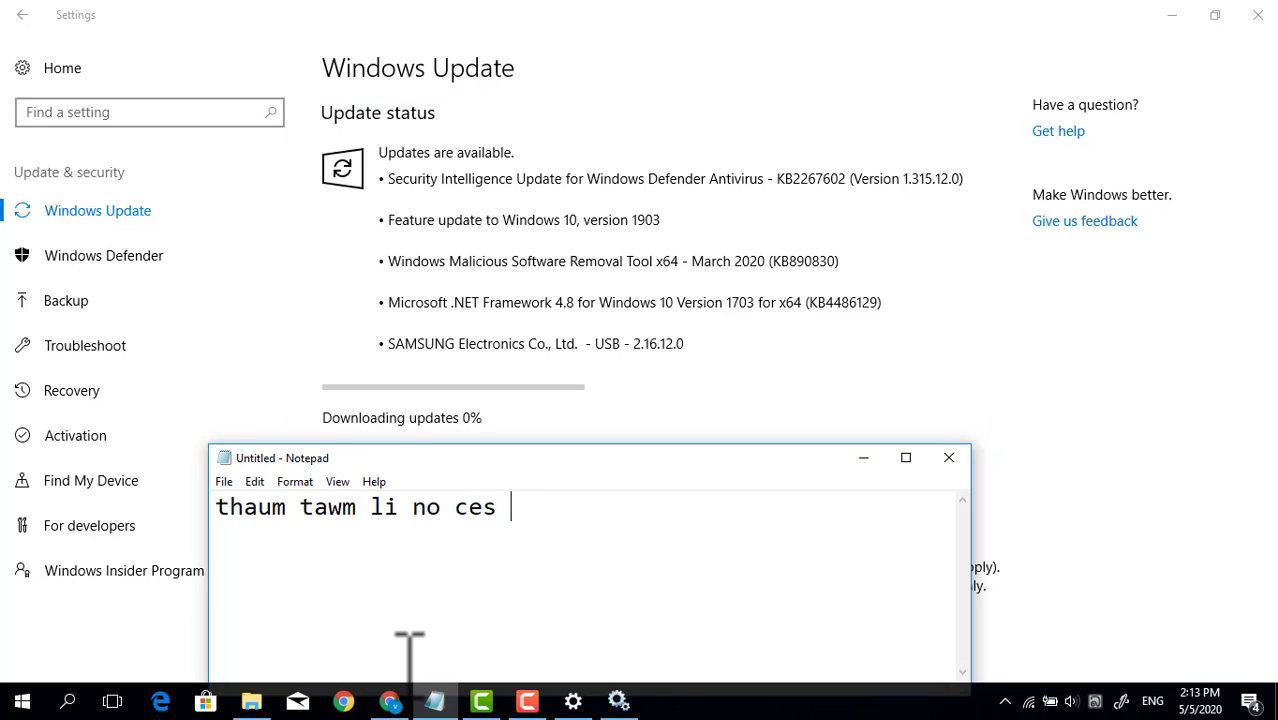
{"action": "type", "text": "tau law"}
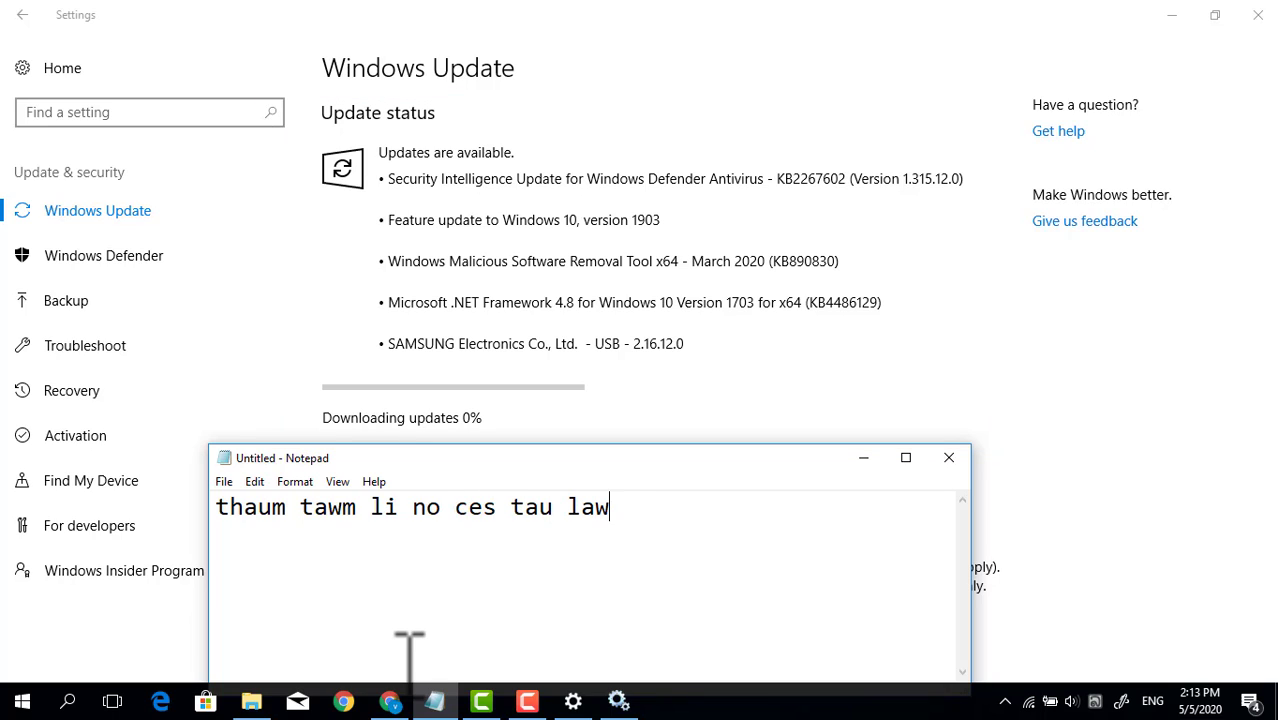
{"action": "type", "text": "m nawj...."}
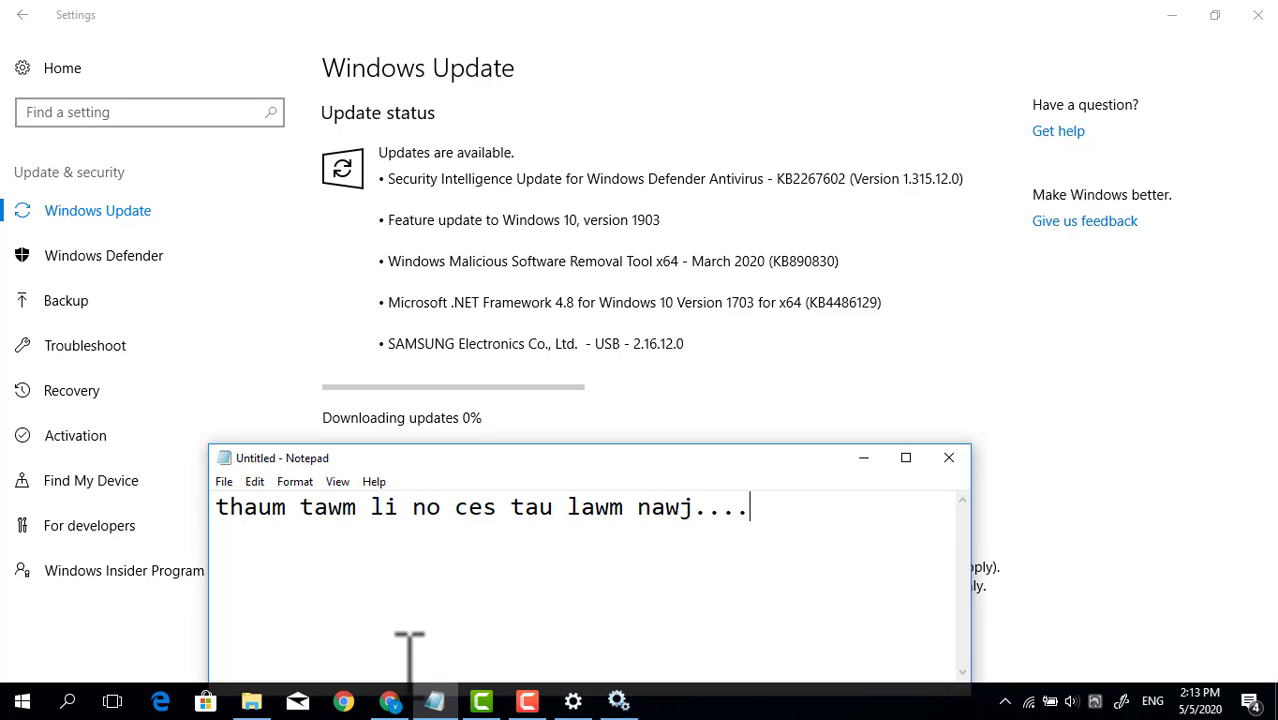
Clear the note and write "ua tsaug nej cov saib" in its place
{"action": "key", "text": "BackSpace"}
{"action": "key", "text": "BackSpace"}
{"action": "key", "text": "BackSpace"}
{"action": "key", "text": "BackSpace"}
{"action": "key", "text": "BackSpace"}
{"action": "key", "text": "BackSpace"}
{"action": "key", "text": "BackSpace"}
{"action": "key", "text": "BackSpace"}
{"action": "key", "text": "BackSpace"}
{"action": "key", "text": "BackSpace"}
{"action": "key", "text": "BackSpace"}
{"action": "key", "text": "BackSpace"}
{"action": "key", "text": "BackSpace"}
{"action": "key", "text": "BackSpace"}
{"action": "key", "text": "BackSpace"}
{"action": "key", "text": "BackSpace"}
{"action": "key", "text": "BackSpace"}
{"action": "key", "text": "BackSpace"}
{"action": "key", "text": "BackSpace"}
{"action": "key", "text": "BackSpace"}
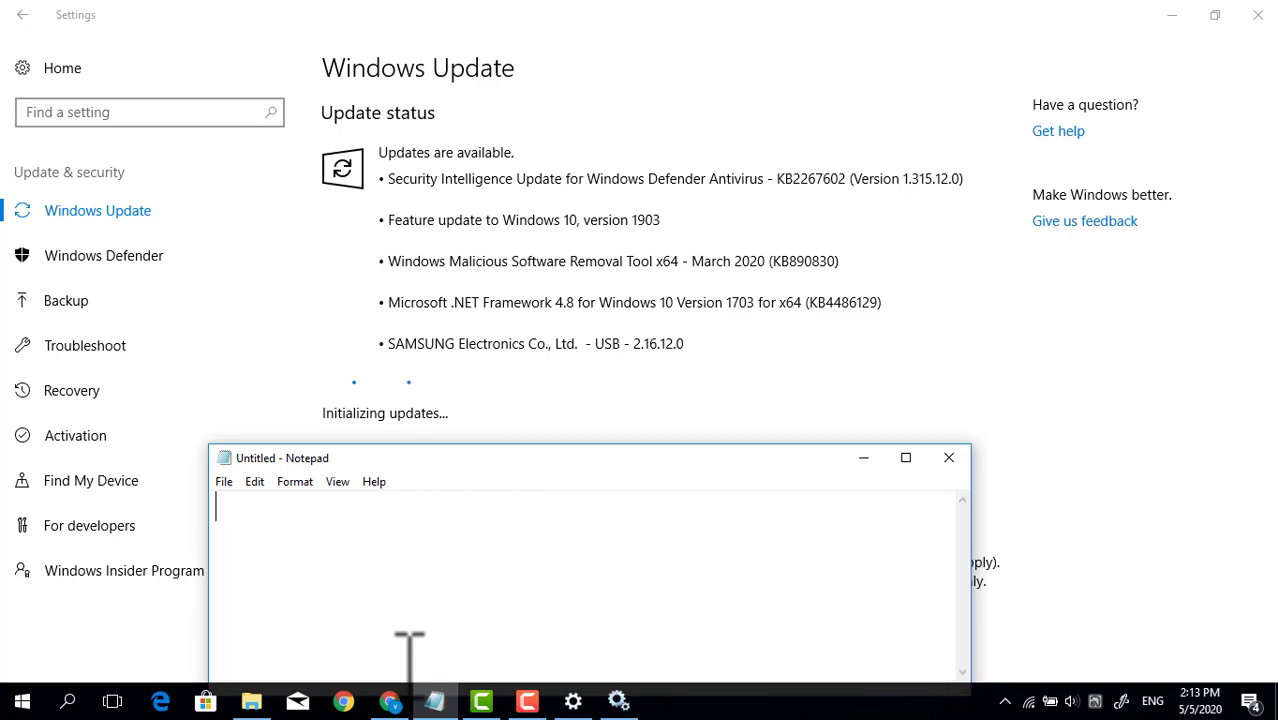
{"action": "type", "text": "ua ta"}
{"action": "key", "text": "BackSpace"}
{"action": "type", "text": "saug"}
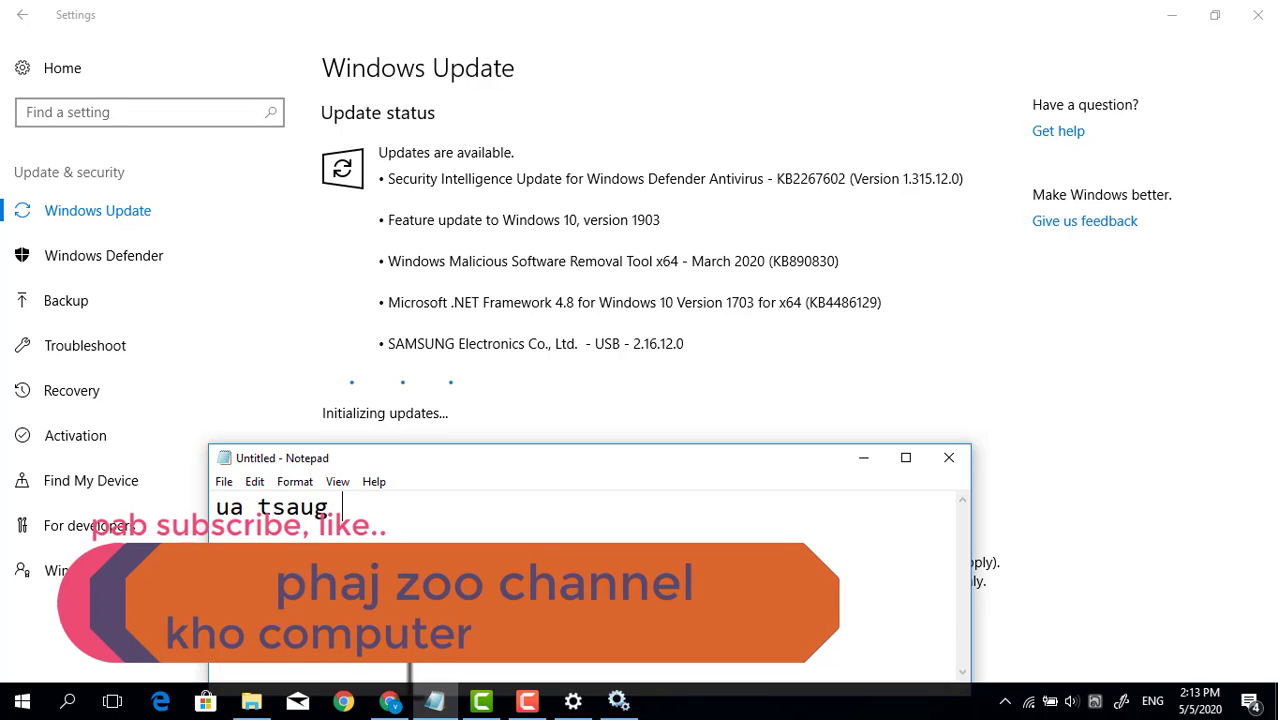
{"action": "type", "text": " nej co"}
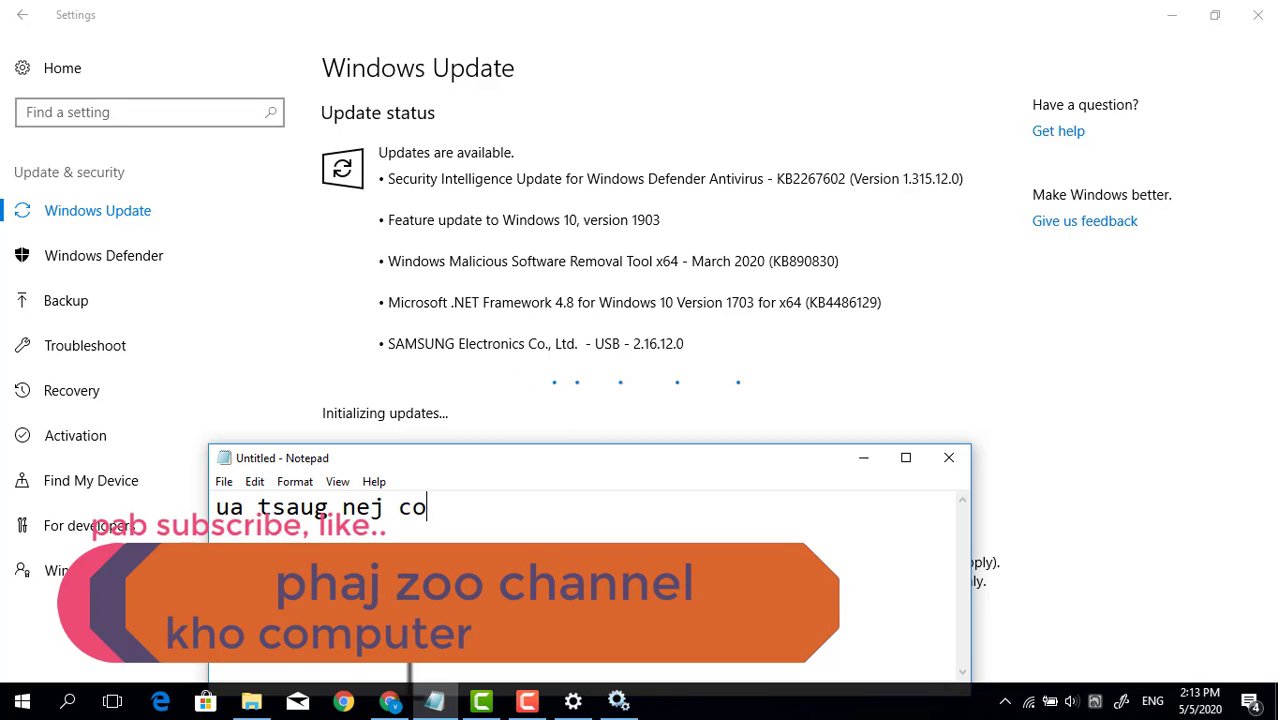
{"action": "type", "text": "v saib"}
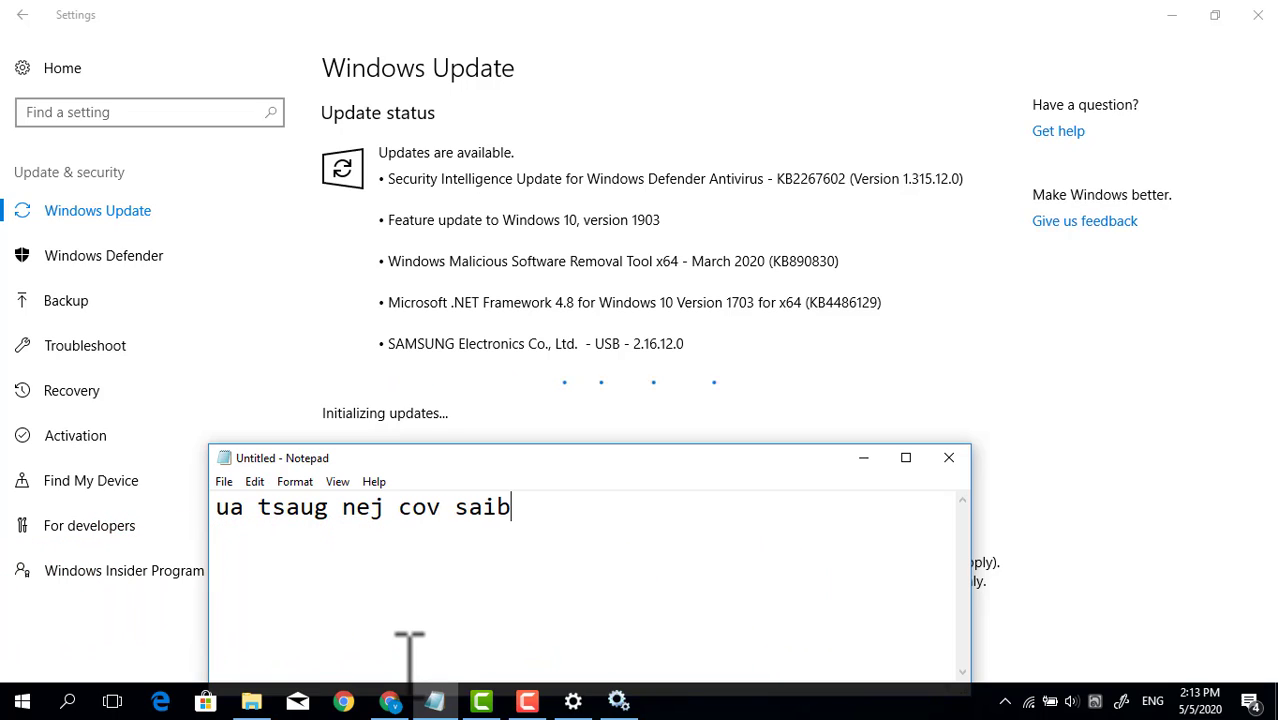
Clear the note and write "thov txim vim neeg coob doo2 kuv tsis tham lus" as its first line
{"action": "key", "text": "BackSpace"}
{"action": "key", "text": "BackSpace"}
{"action": "key", "text": "BackSpace"}
{"action": "key", "text": "BackSpace"}
{"action": "key", "text": "BackSpace"}
{"action": "key", "text": "BackSpace"}
{"action": "key", "text": "BackSpace"}
{"action": "key", "text": "BackSpace"}
{"action": "key", "text": "BackSpace"}
{"action": "key", "text": "BackSpace"}
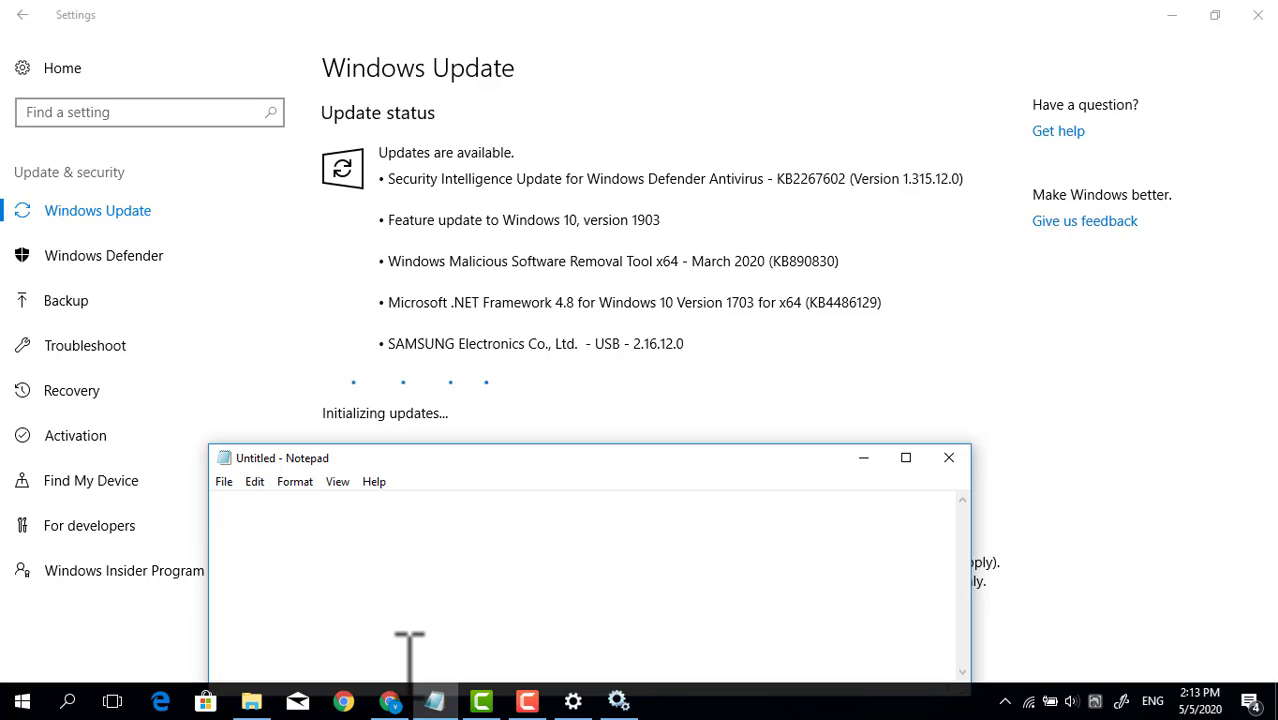
{"action": "type", "text": "thov txim "}
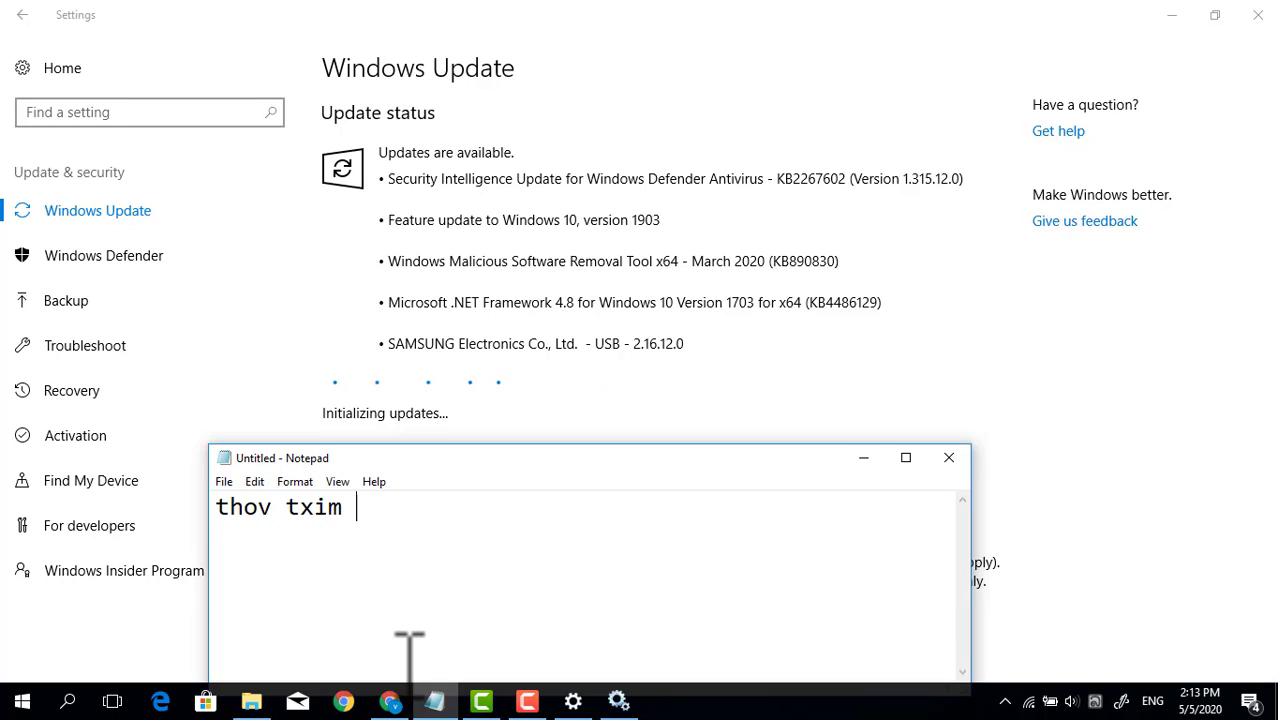
{"action": "type", "text": "vim neeg "}
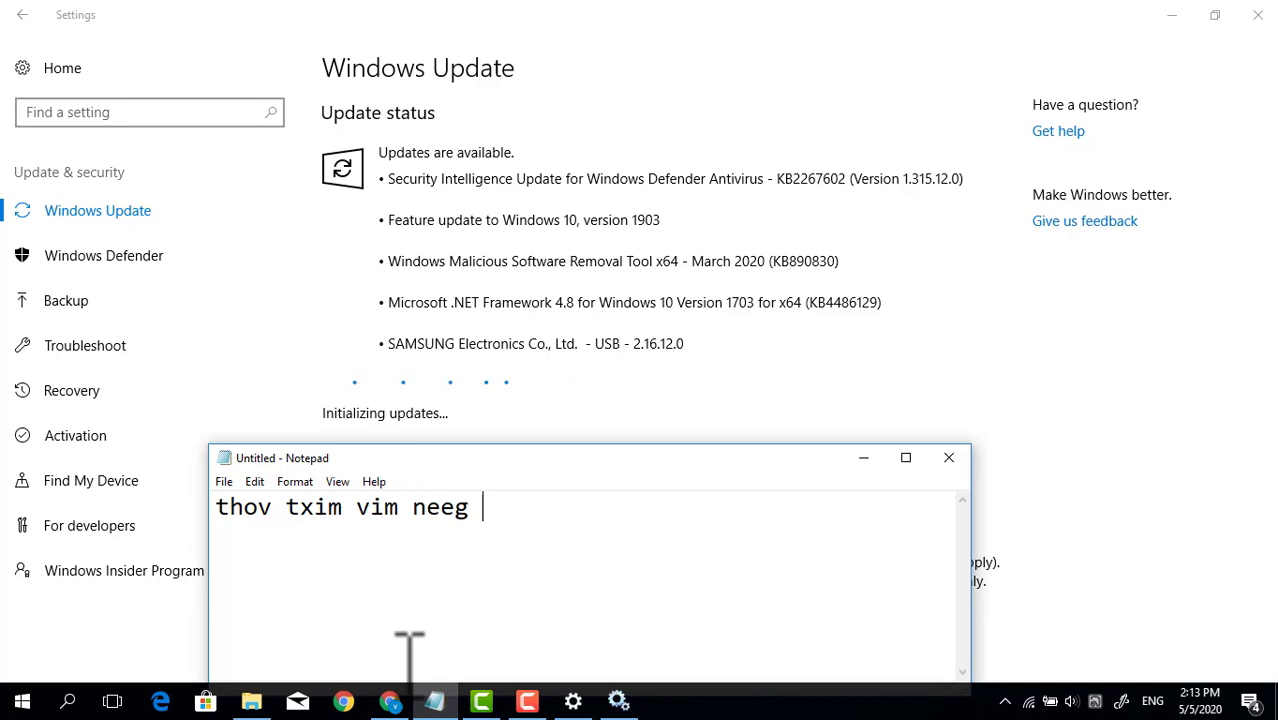
{"action": "type", "text": "coob doo"}
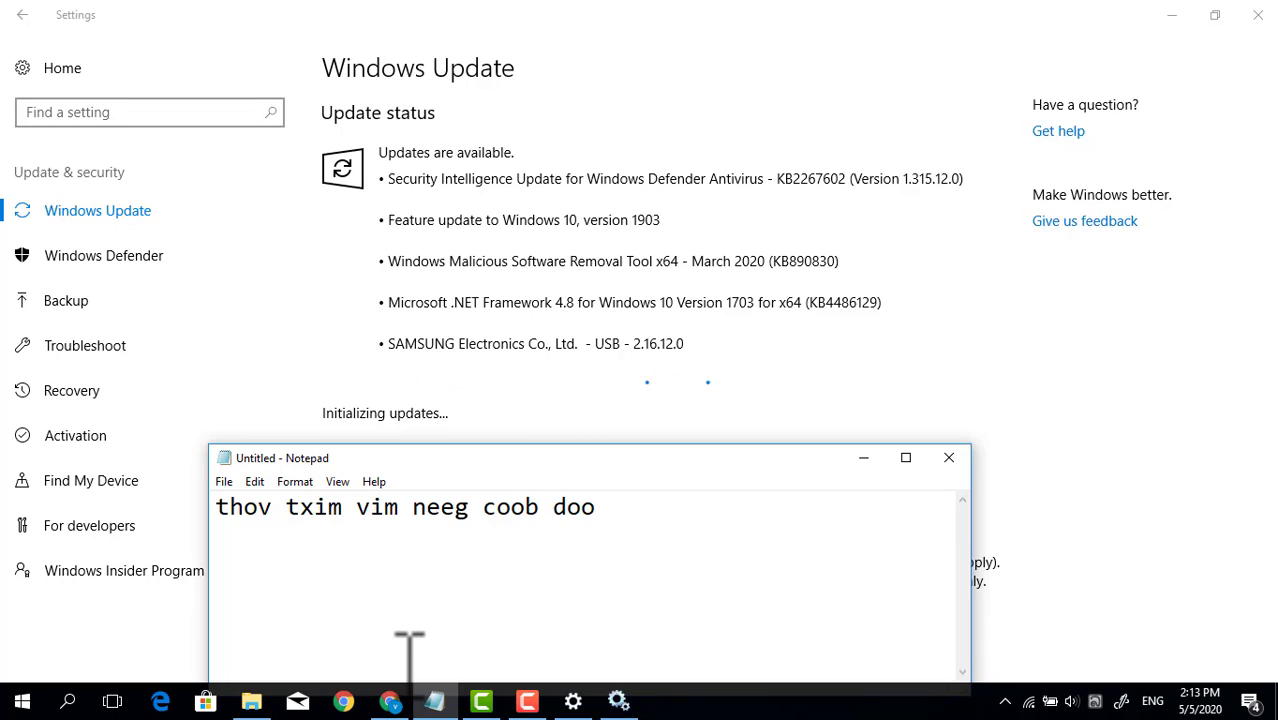
{"action": "type", "text": "2 kuv r"}
{"action": "key", "text": "BackSpace"}
{"action": "type", "text": "tsis"}
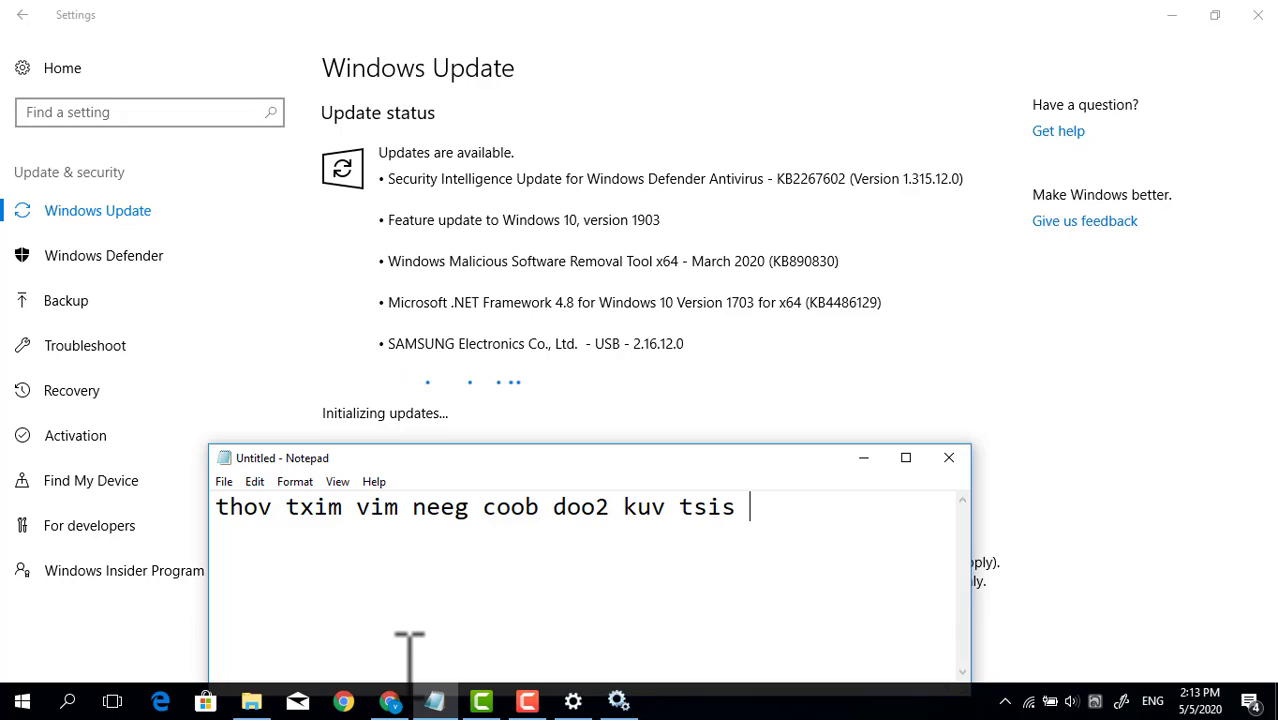
{"action": "type", "text": " tham l"}
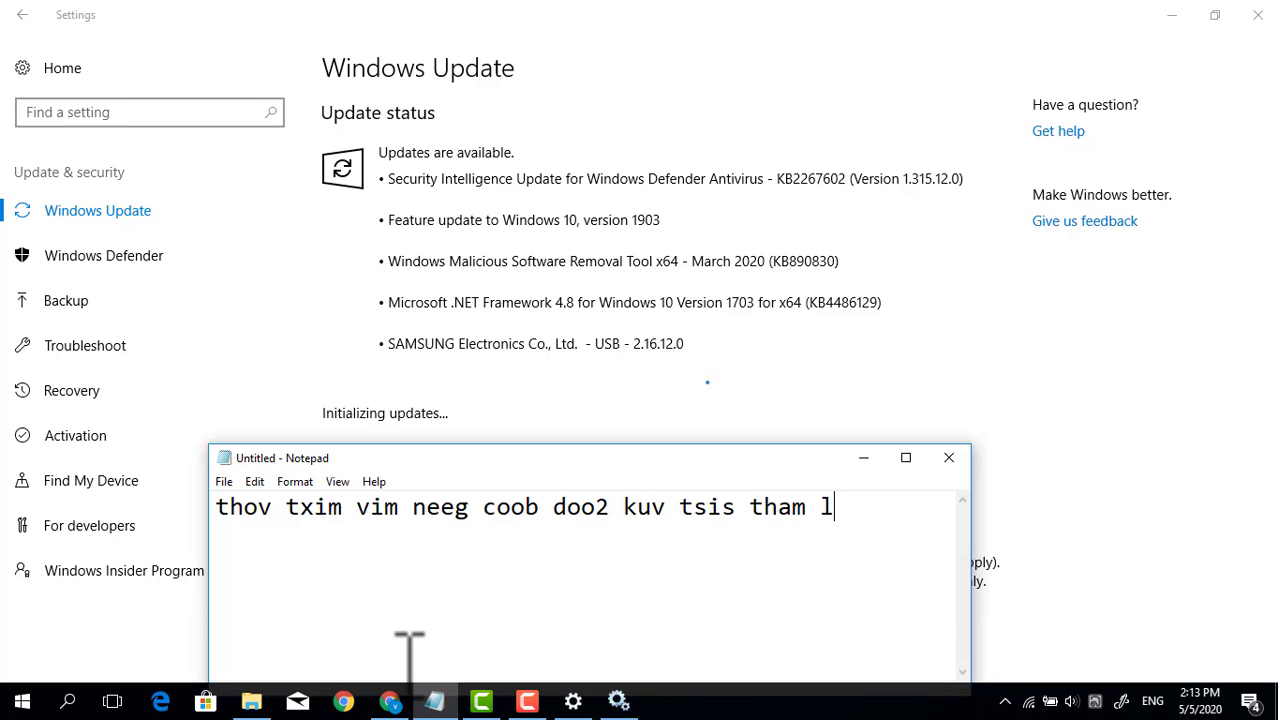
{"action": "type", "text": "us"}
{"action": "key", "text": "Return"}
Write "yuav ua rau koj tus saib meem txom..." as the note's second line
{"action": "type", "text": "yuav ua rau "}
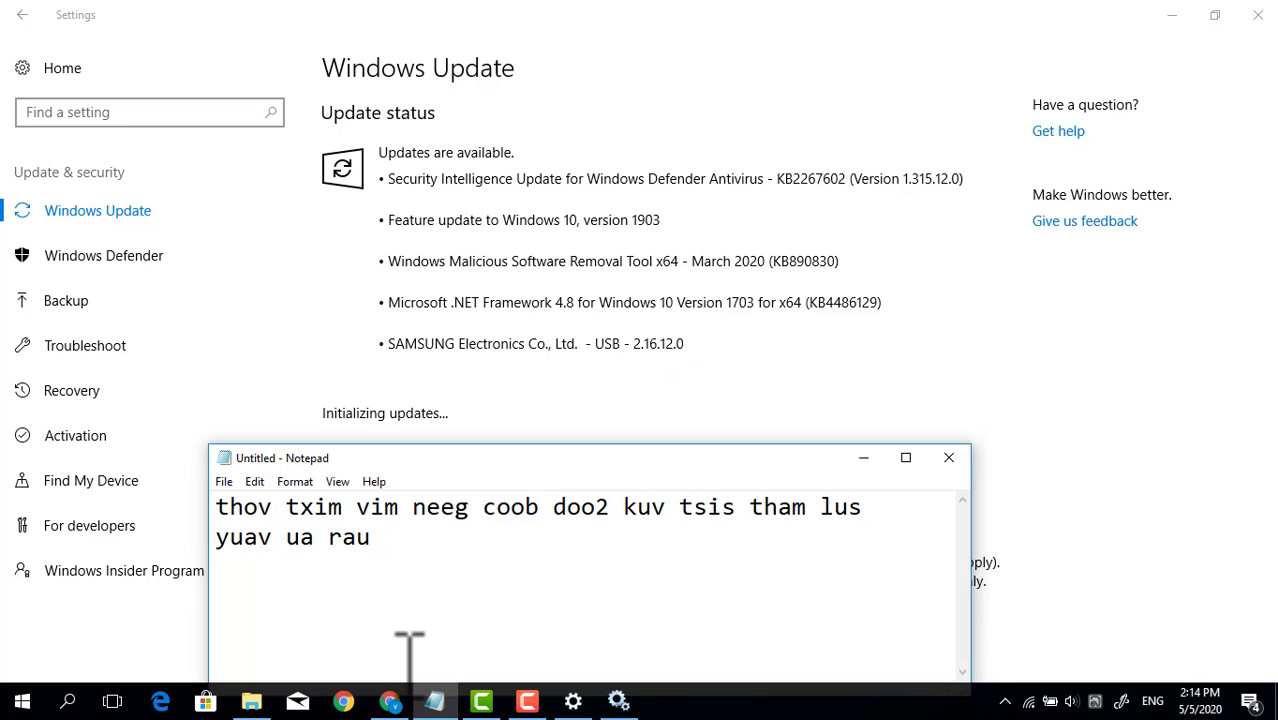
{"action": "type", "text": "koj tus sai"}
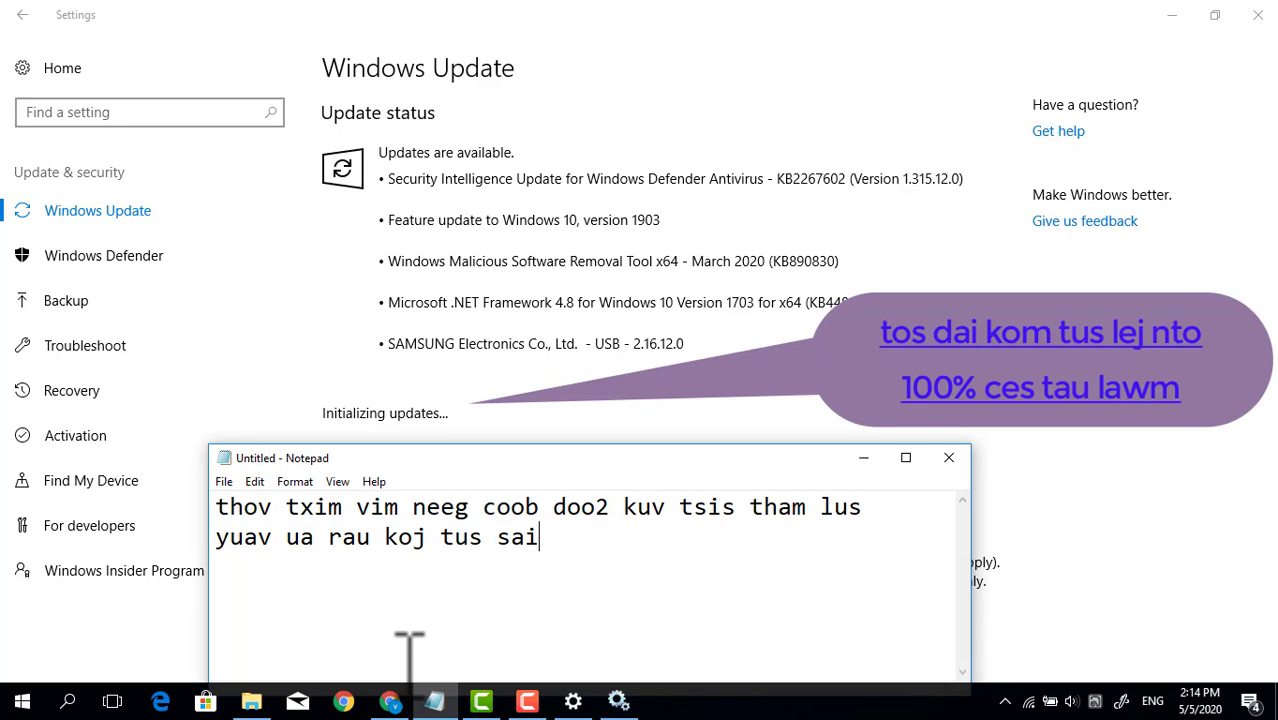
{"action": "type", "text": "b meem"}
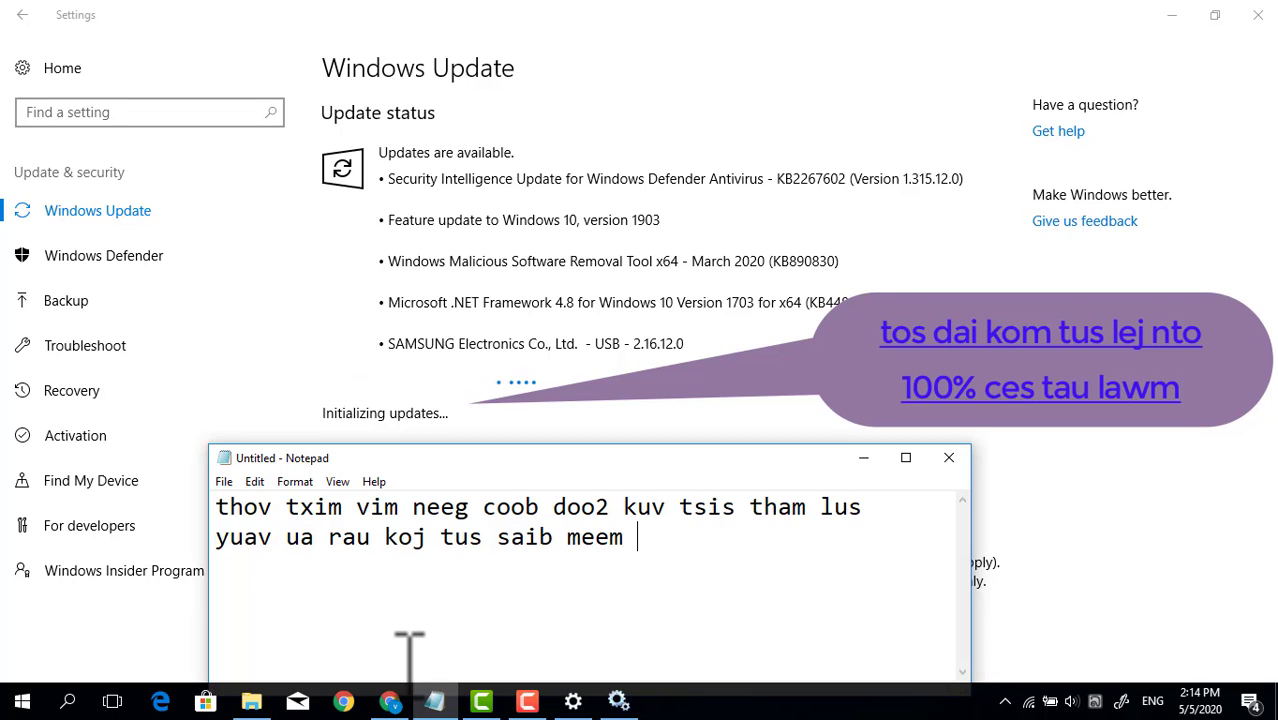
{"action": "type", "text": " n"}
{"action": "key", "text": "BackSpace"}
{"action": "type", "text": "t"}
{"action": "type", "text": "xom"}
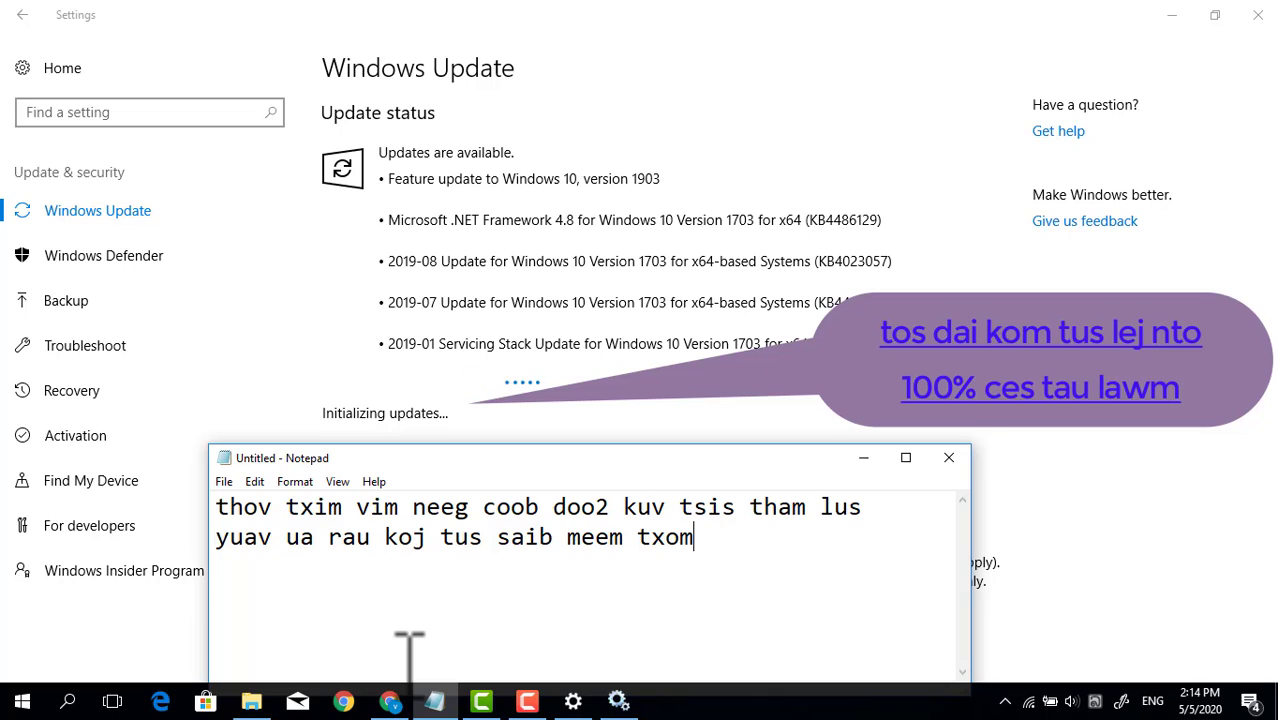
{"action": "type", "text": "..."}
{"action": "key", "text": "Return"}
Add "tsis nkag saib nug kuv tau ...." as the note's third line
{"action": "type", "text": "tsis nka"}
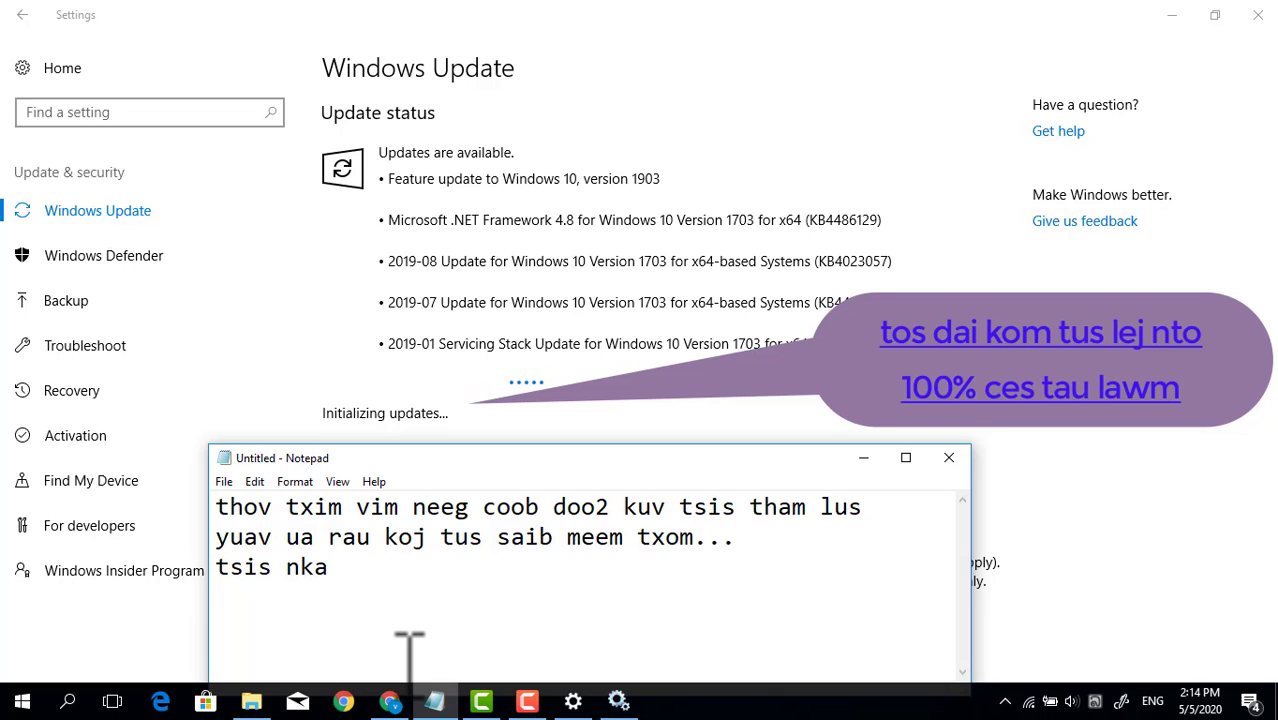
{"action": "type", "text": "g saib "}
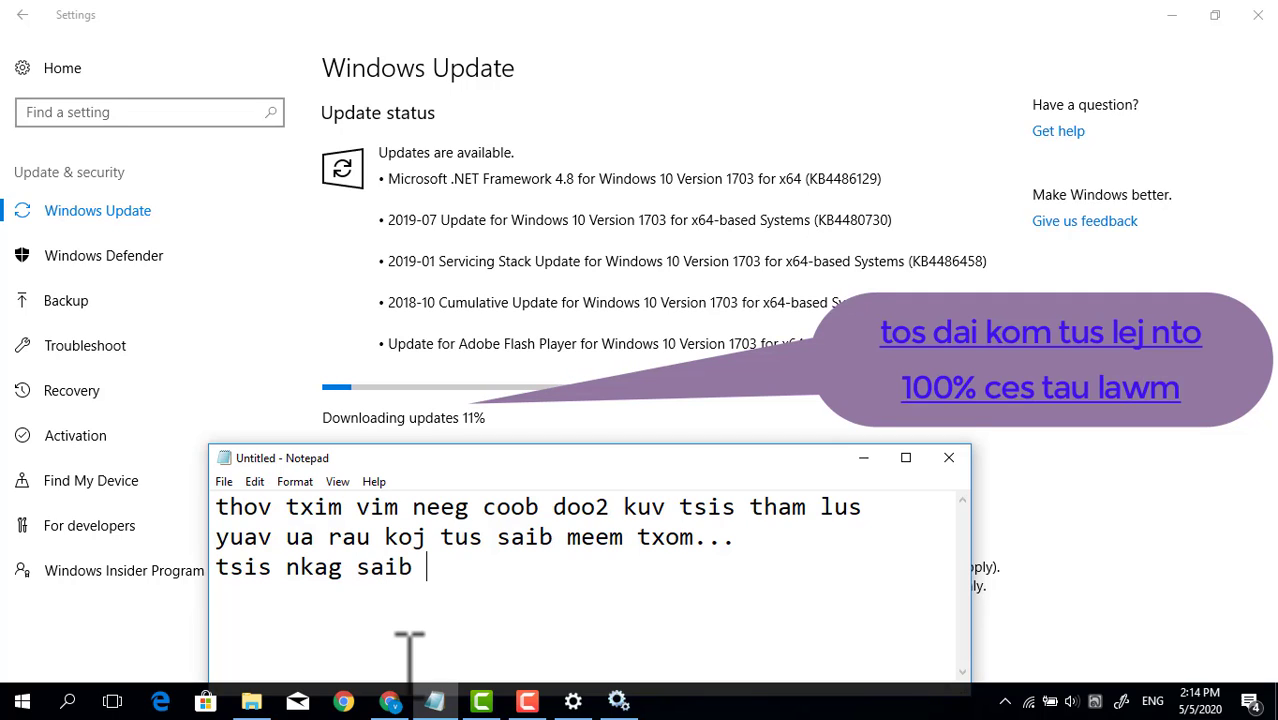
{"action": "type", "text": "nug kuv"}
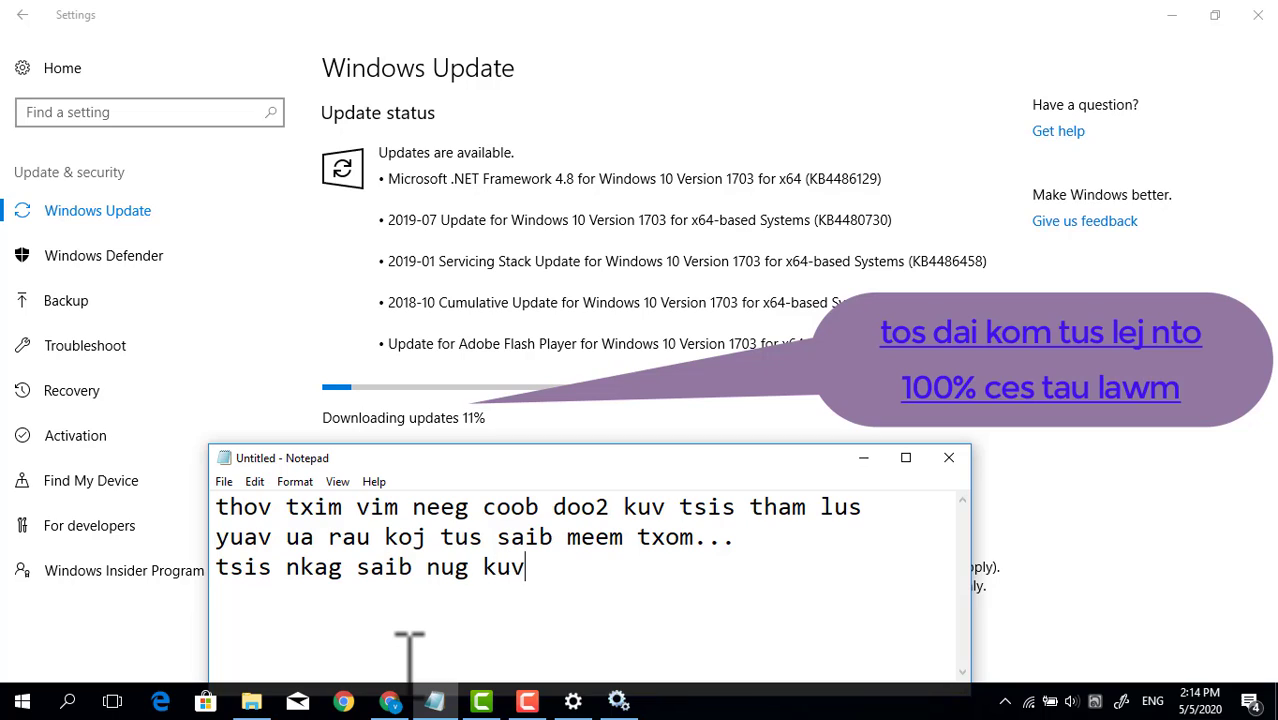
{"action": "type", "text": " tau ...."}
{"action": "key", "text": "Return"}
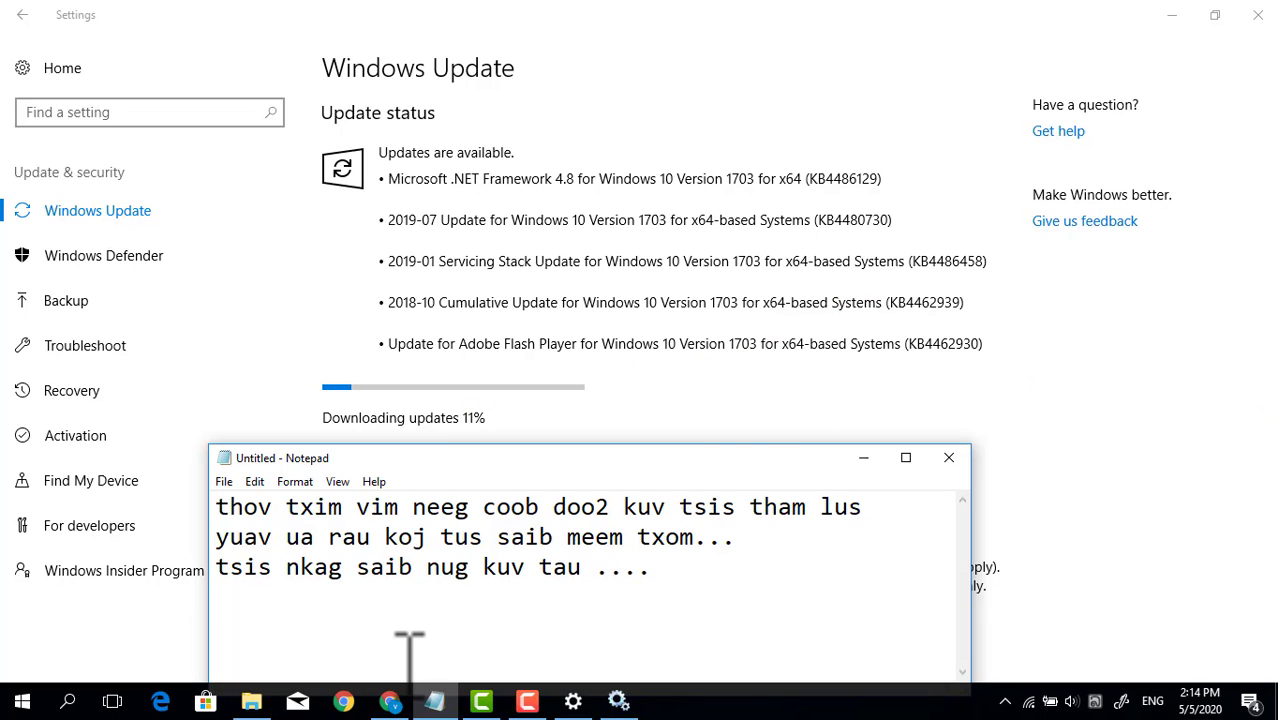
Add "zoo siab pab li kuv pab tau ." as the note's fourth line
{"action": "type", "text": "zoo sia"}
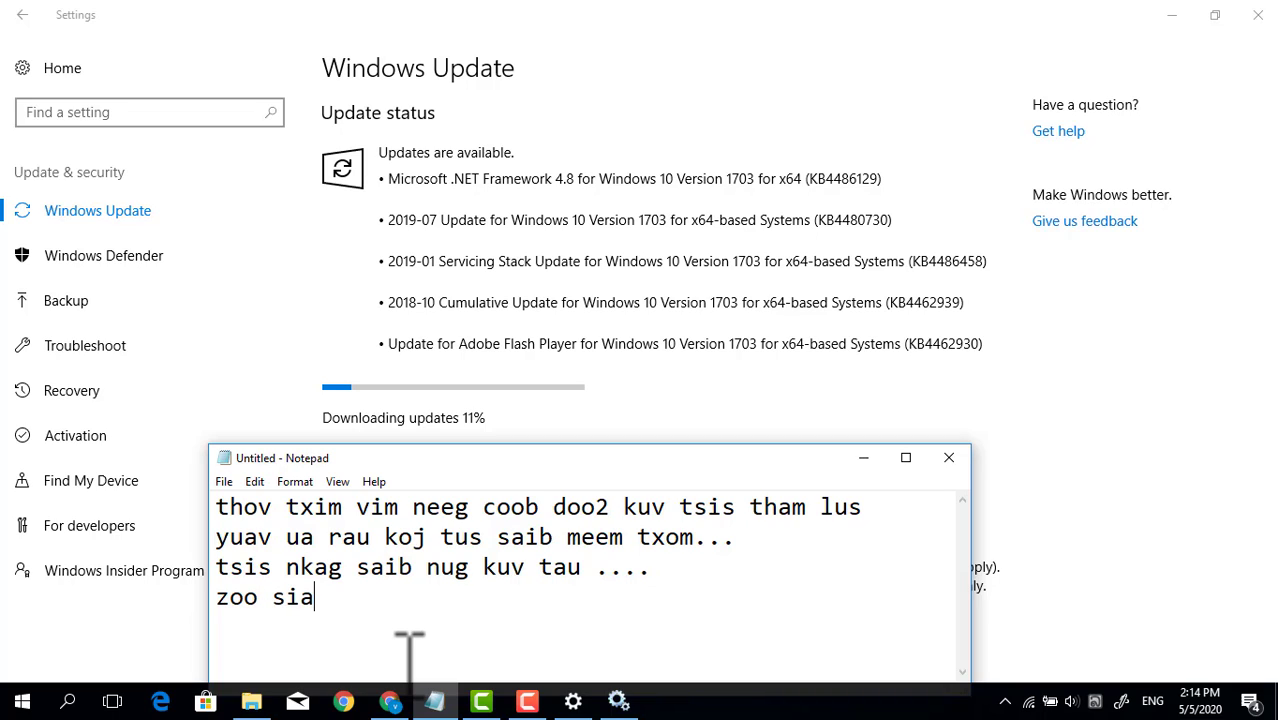
{"action": "type", "text": "b pab li kuv"}
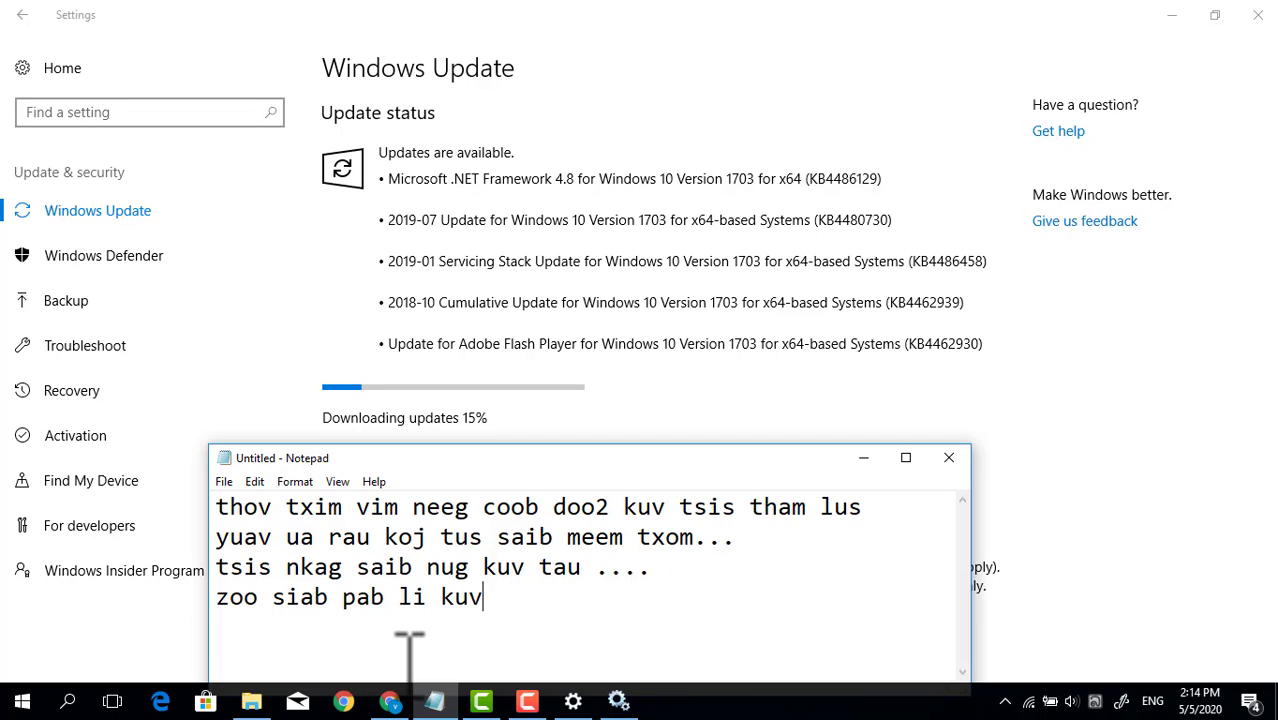
{"action": "type", "text": " pab tau ."}
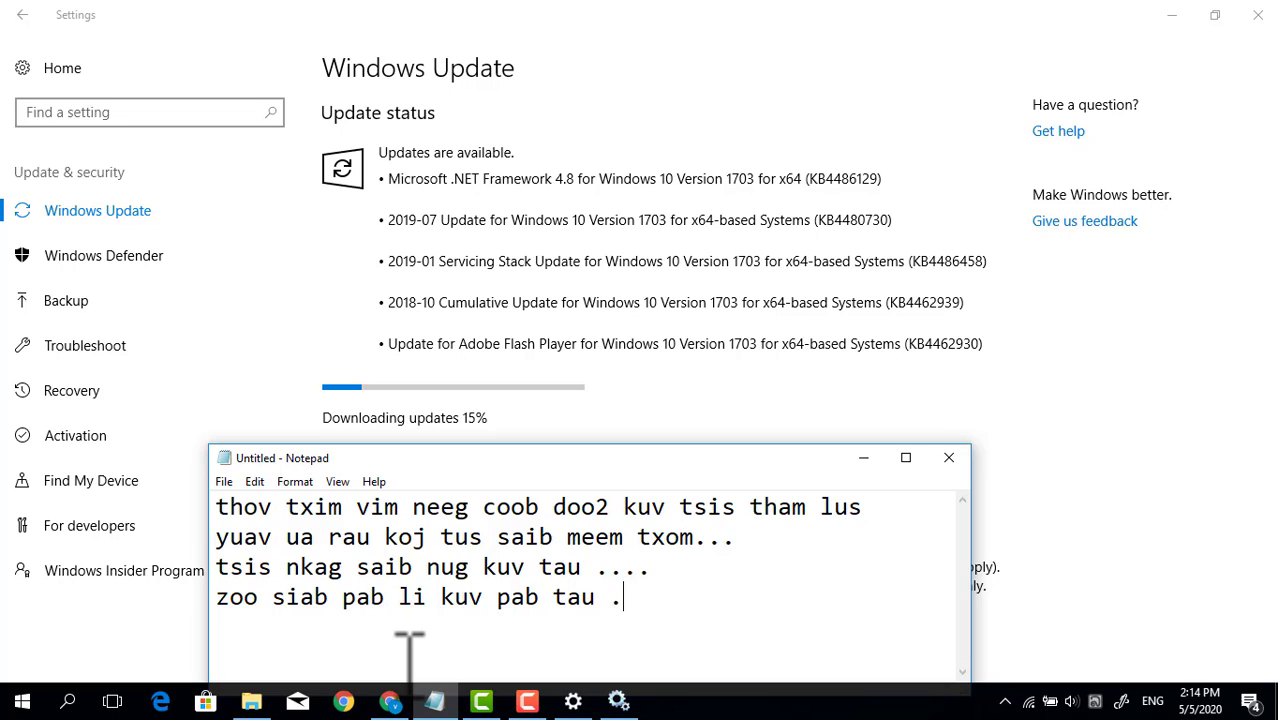
Replace the note's entire text with "..........ua tsaug..........." and start a new line
{"action": "left_click_drag", "start_coordinate": [676, 594], "coordinate": [178, 480]}
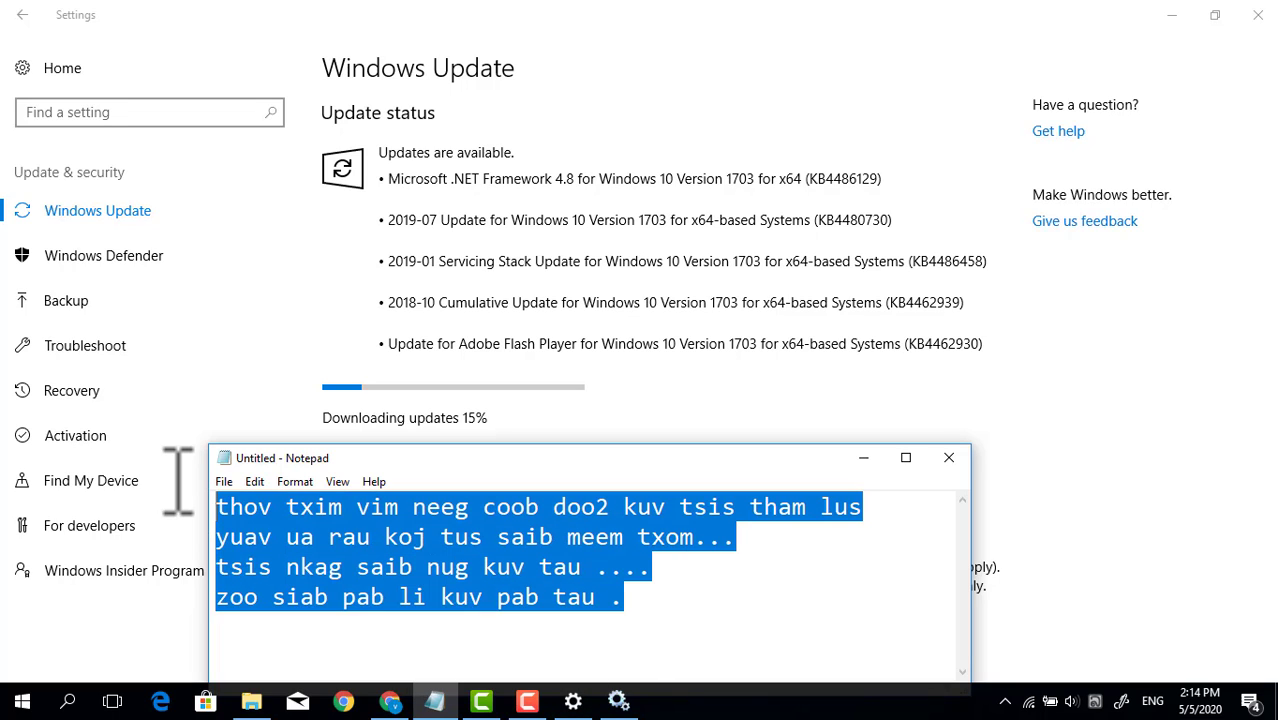
{"action": "key", "text": "BackSpace"}
{"action": "type", "text": "."}
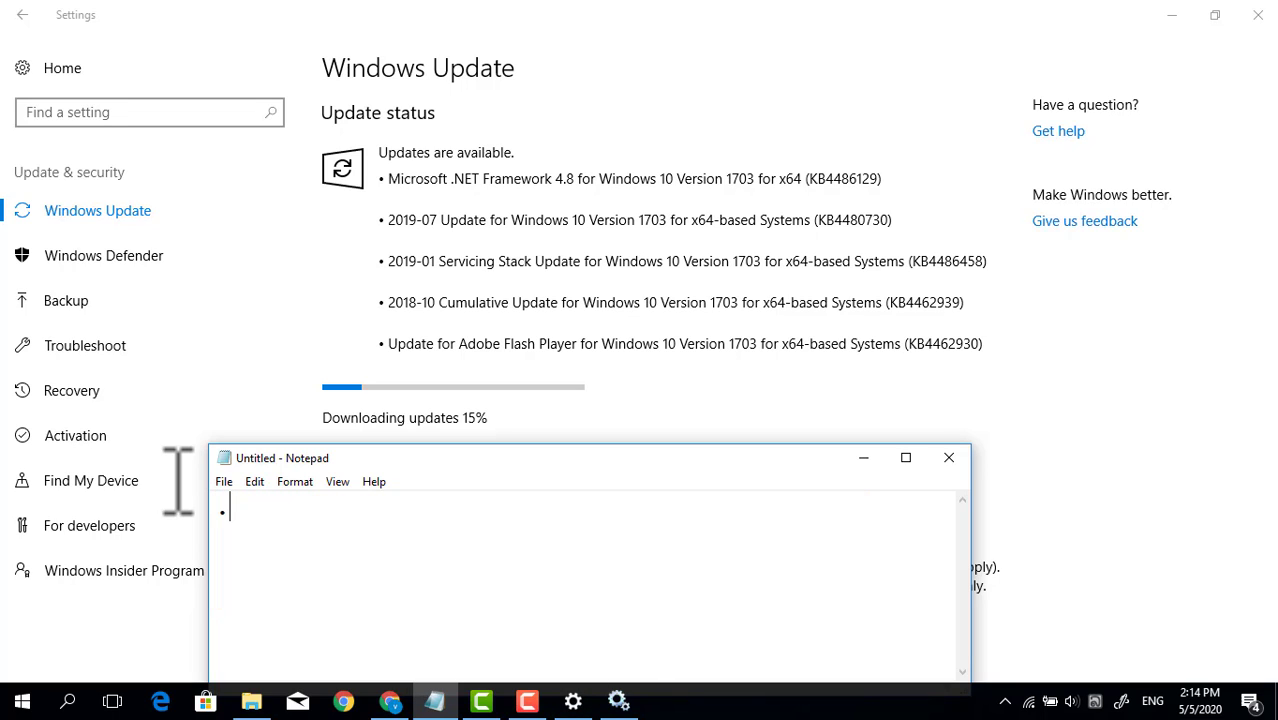
{"action": "type", "text": ".........ua ts"}
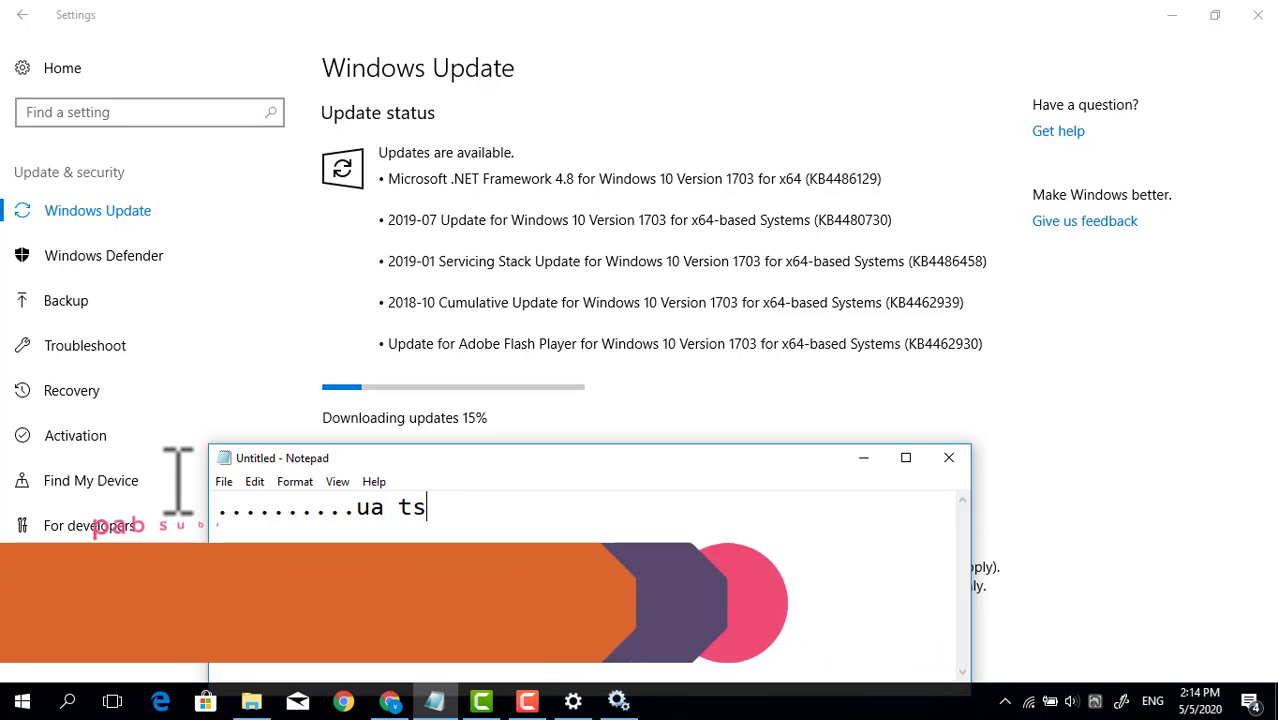
{"action": "type", "text": "aug."}
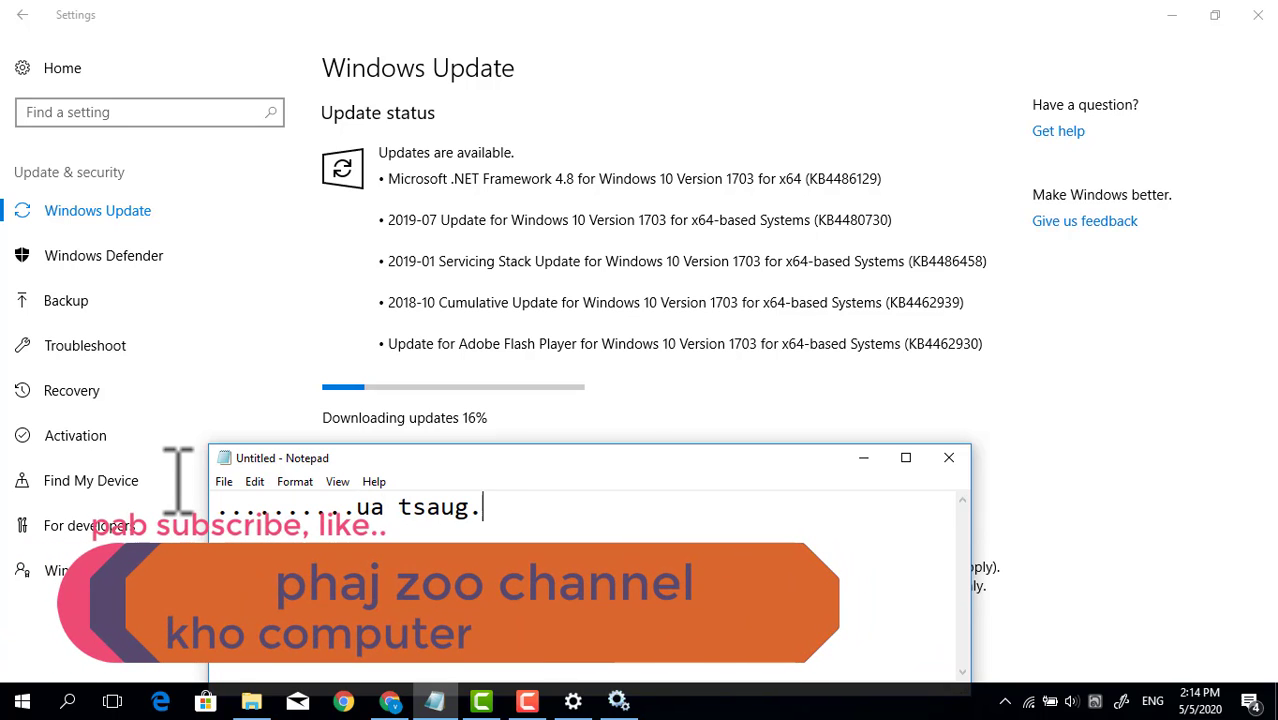
{"action": "type", "text": ".......... "}
Write "pab nias SUBSCRIBE, LIKE, DHAER, ....." below the thank-you line and start another line
{"action": "type", "text": "pab"}
{"action": "type", "text": " ni"}
{"action": "type", "text": "as"}
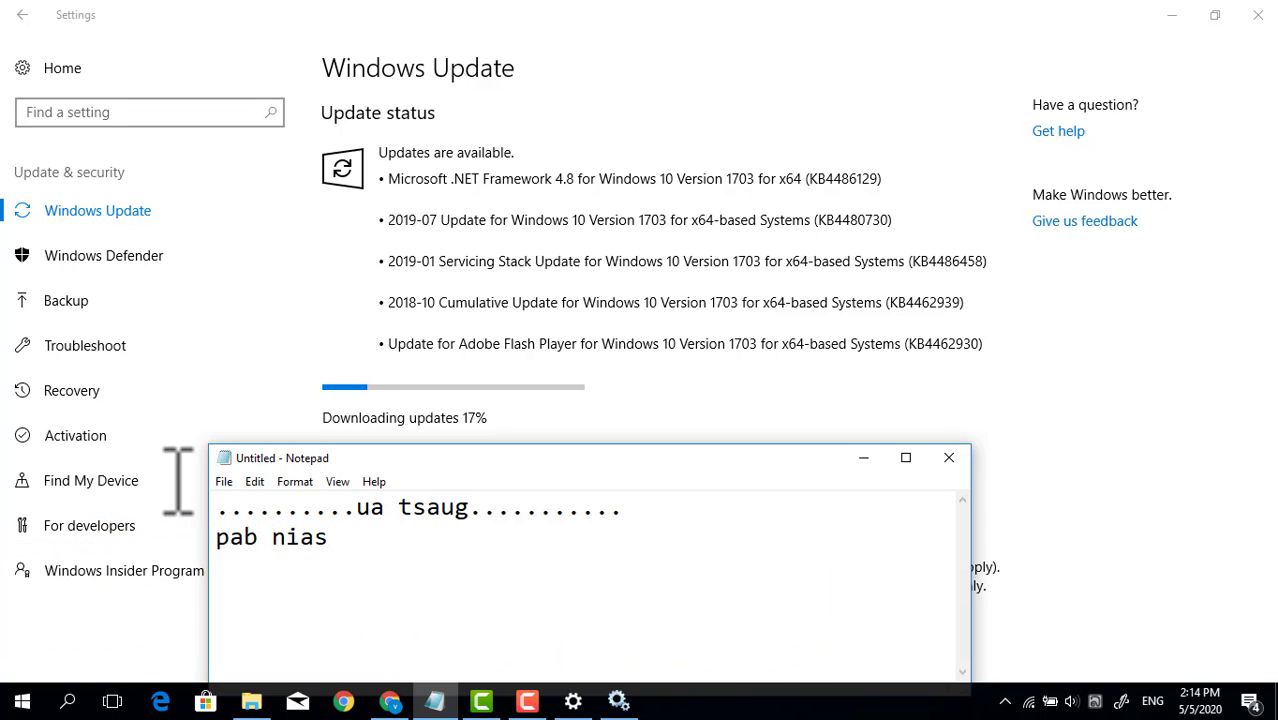
{"action": "type", "text": " SUBSCRIB"}
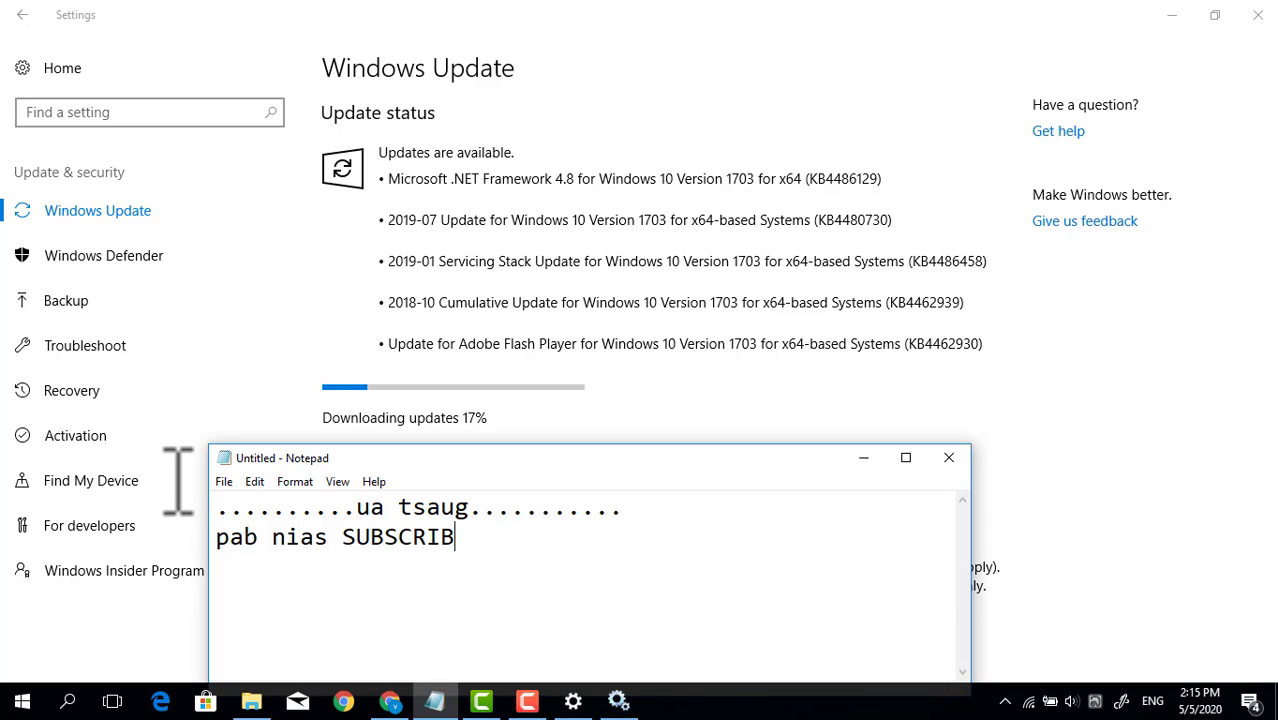
{"action": "type", "text": "E, LIK"}
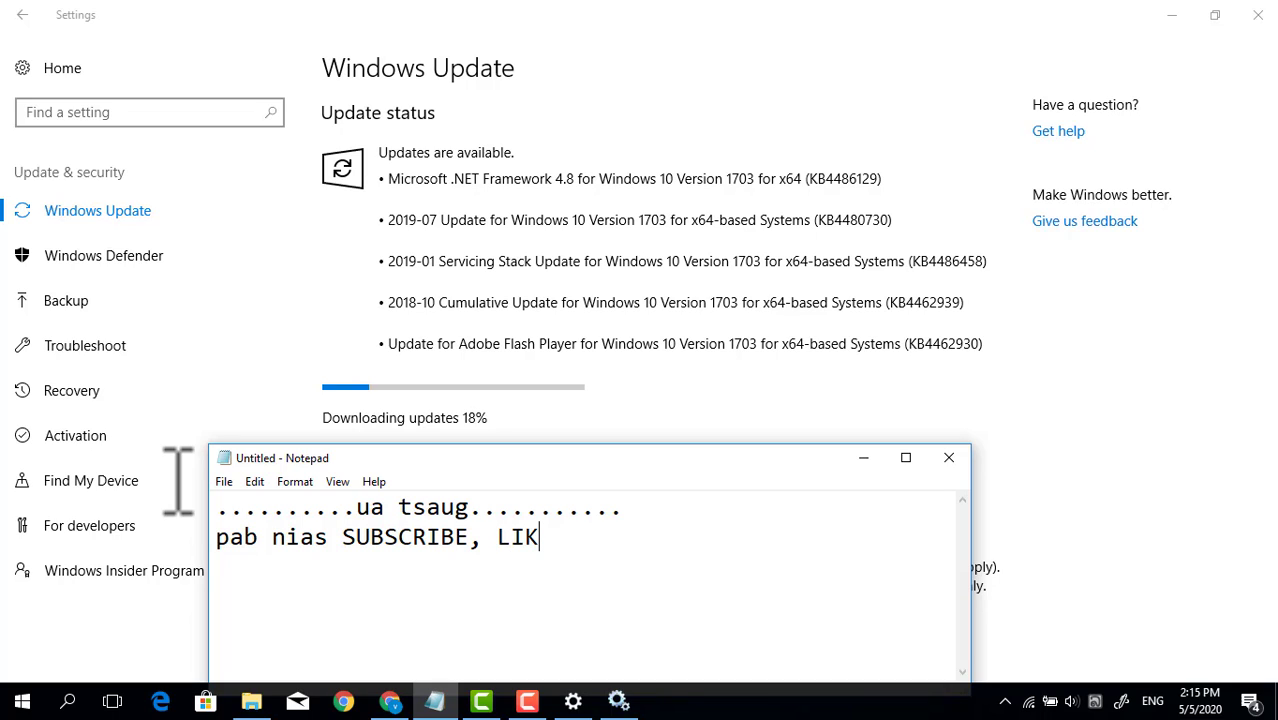
{"action": "type", "text": "E, DHAER"}
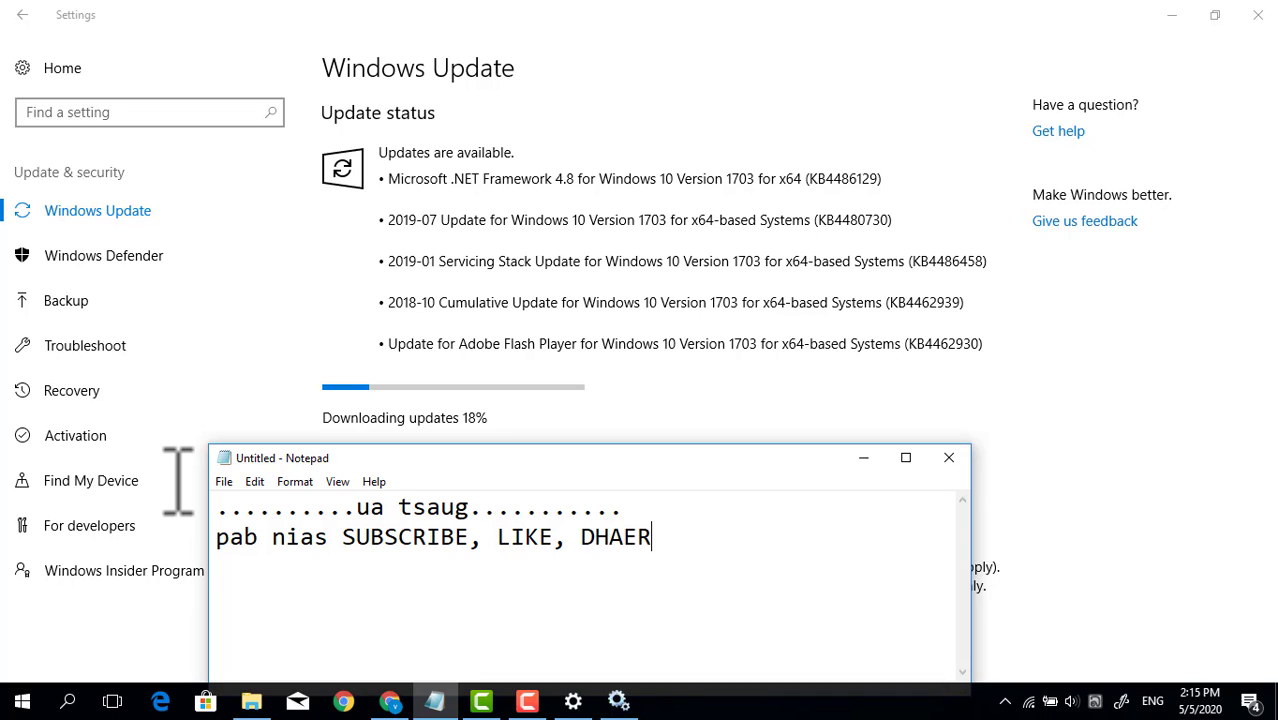
{"action": "type", "text": ", "}
{"action": "type", "text": "..... "}
Write "..........SIB NTSIB DUA" as the note's third line
{"action": "type", "text": ".........."}
{"action": "type", "text": "SIB "}
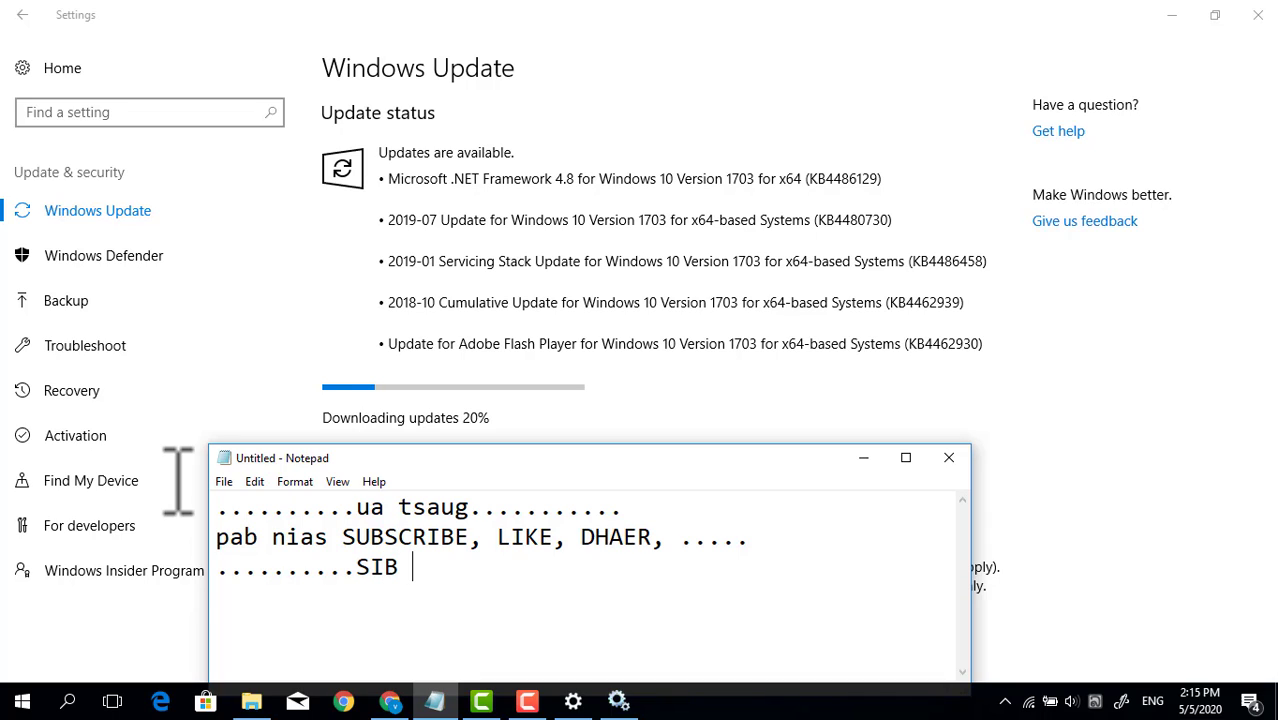
{"action": "type", "text": "NTSIB D"}
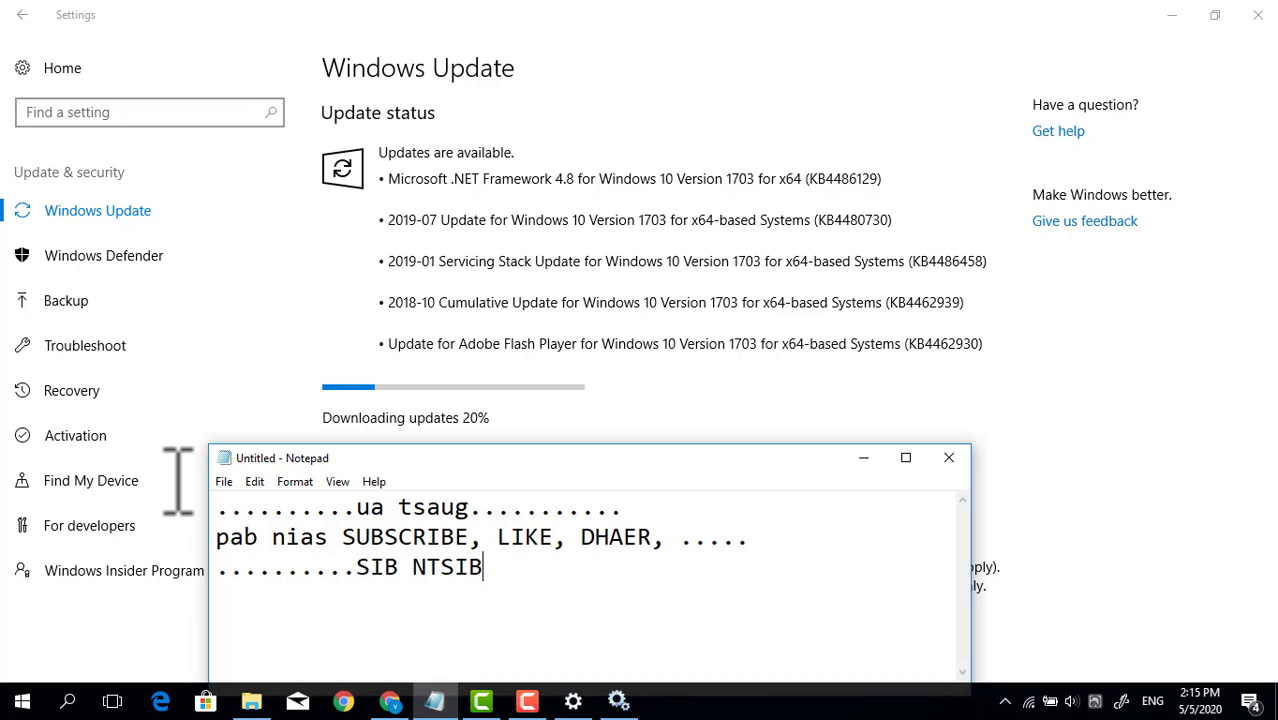
{"action": "type", "text": "UA"}
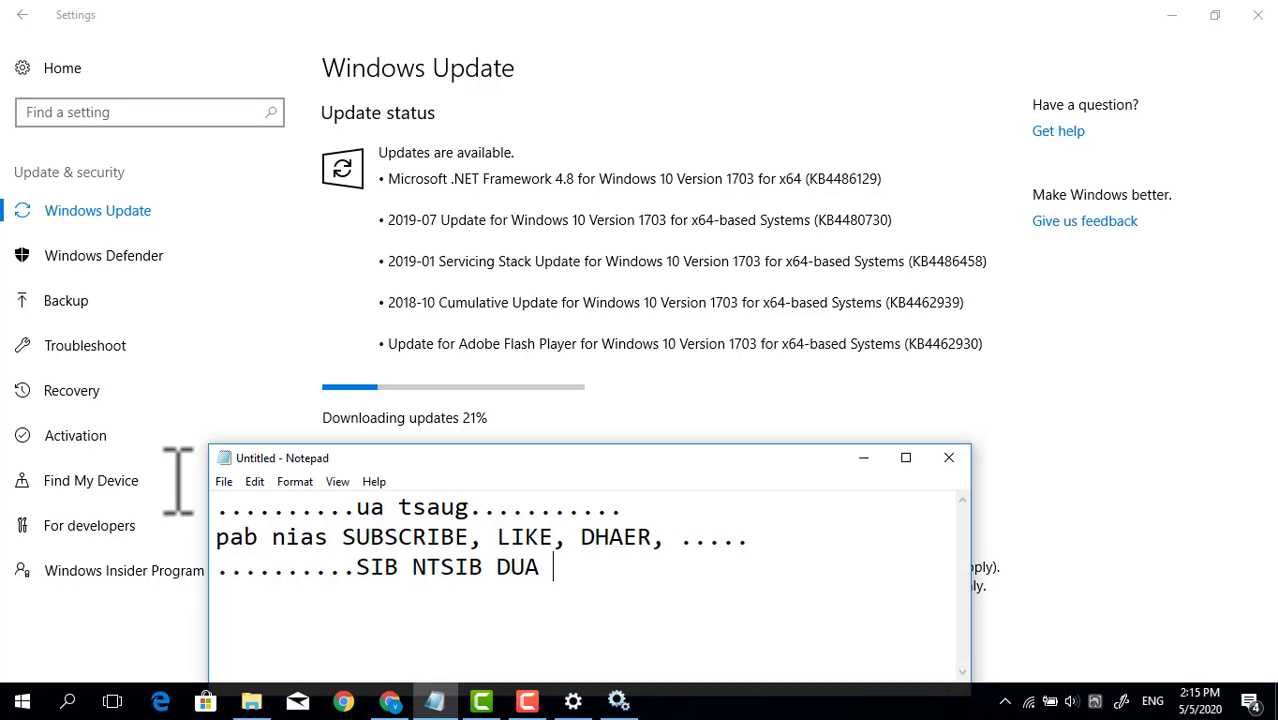